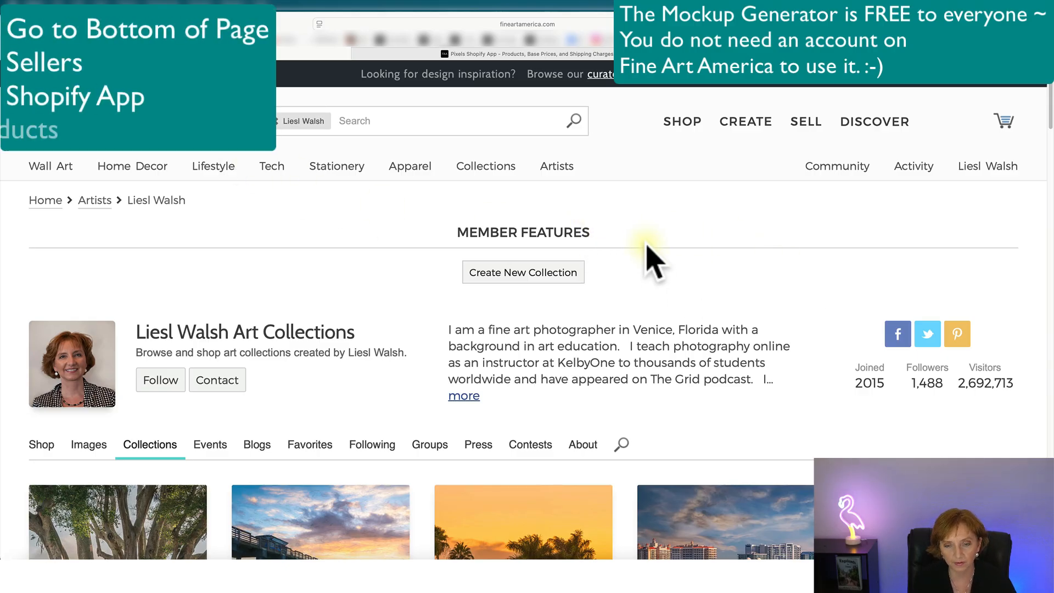
Open the Shopify App's product prices and shipping page from the site footer's Sellers links.
scroll(650, 261, down, 20)
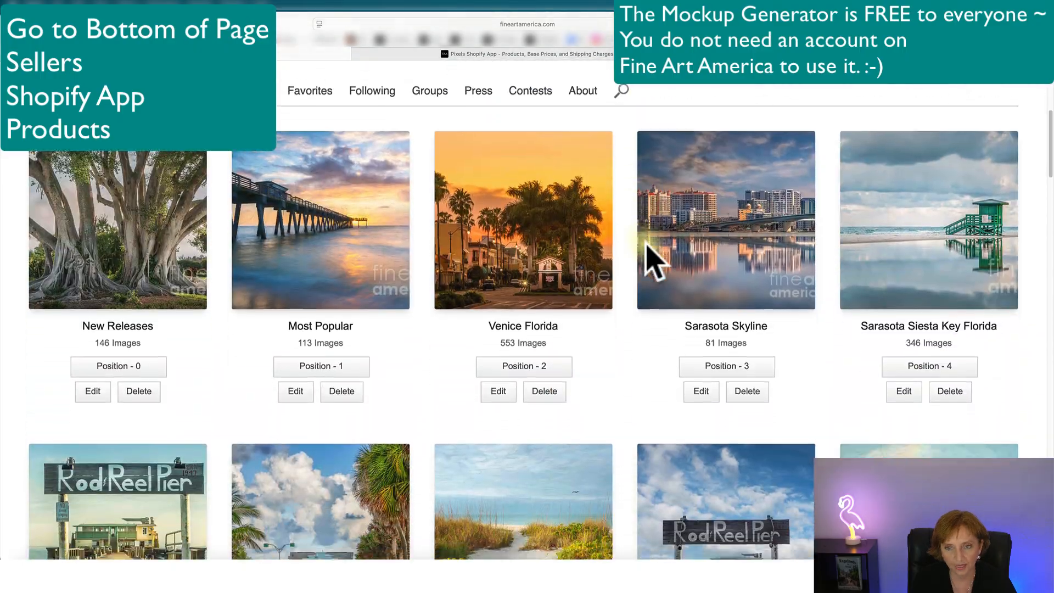
scroll(647, 245, down, 20)
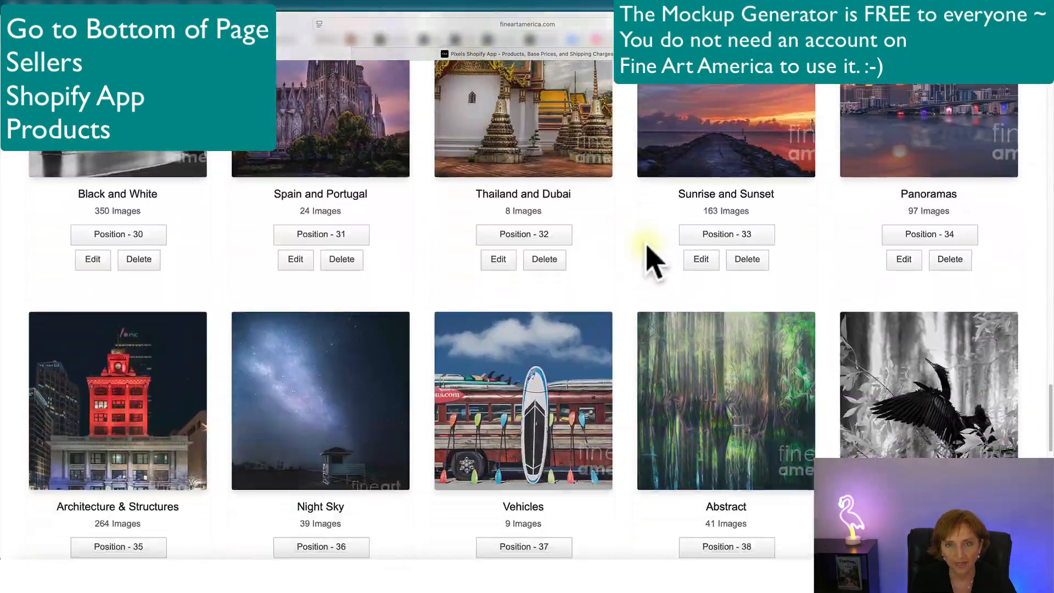
scroll(648, 249, down, 2)
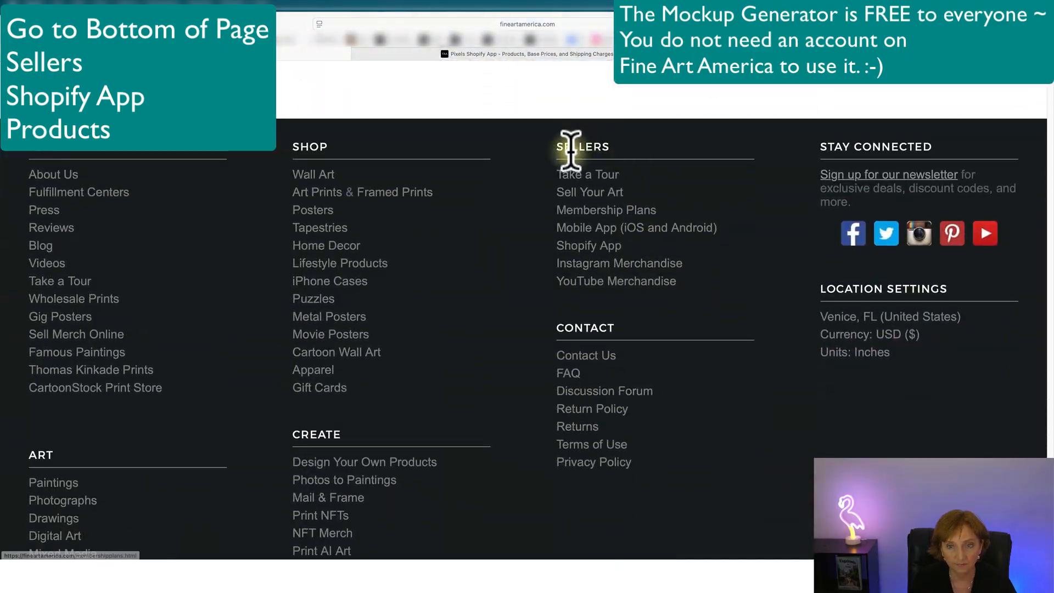
click(571, 244)
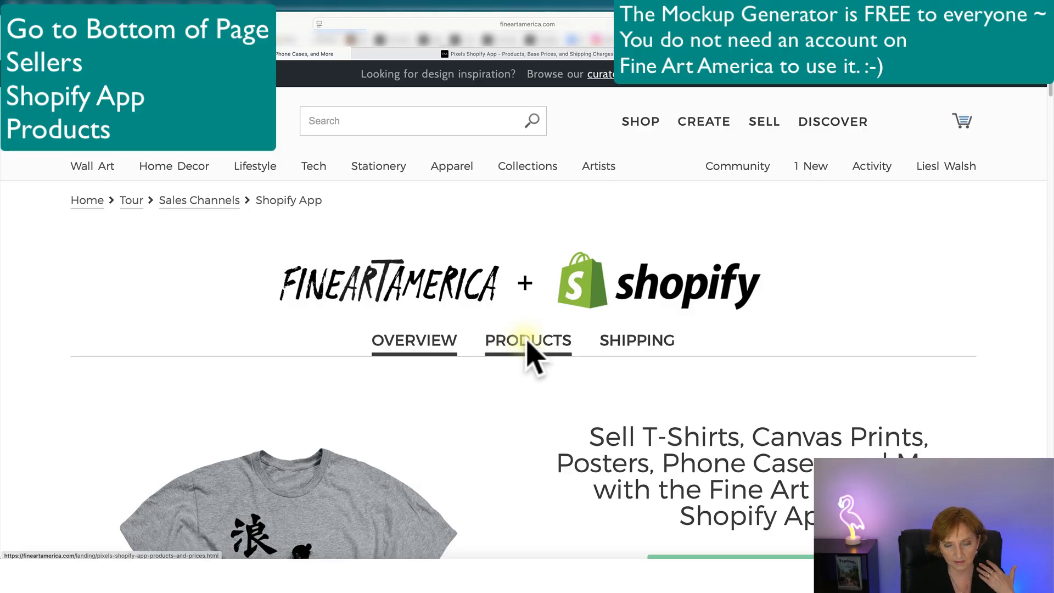
click(528, 342)
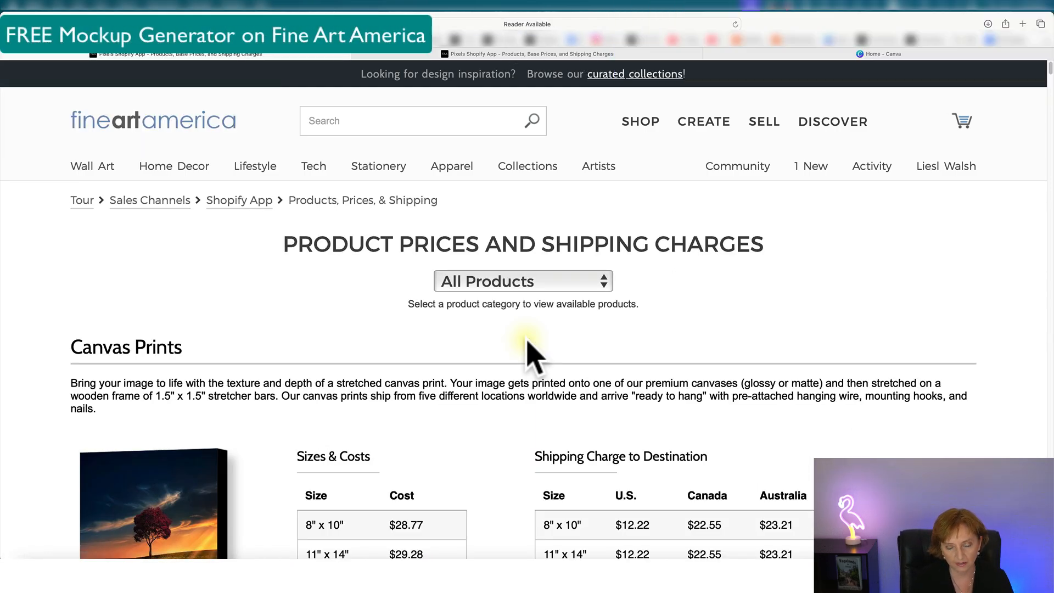
Look through the print product sections, from canvas and framed prints to metal and acrylic, for their mockup options.
scroll(528, 346, down, 3)
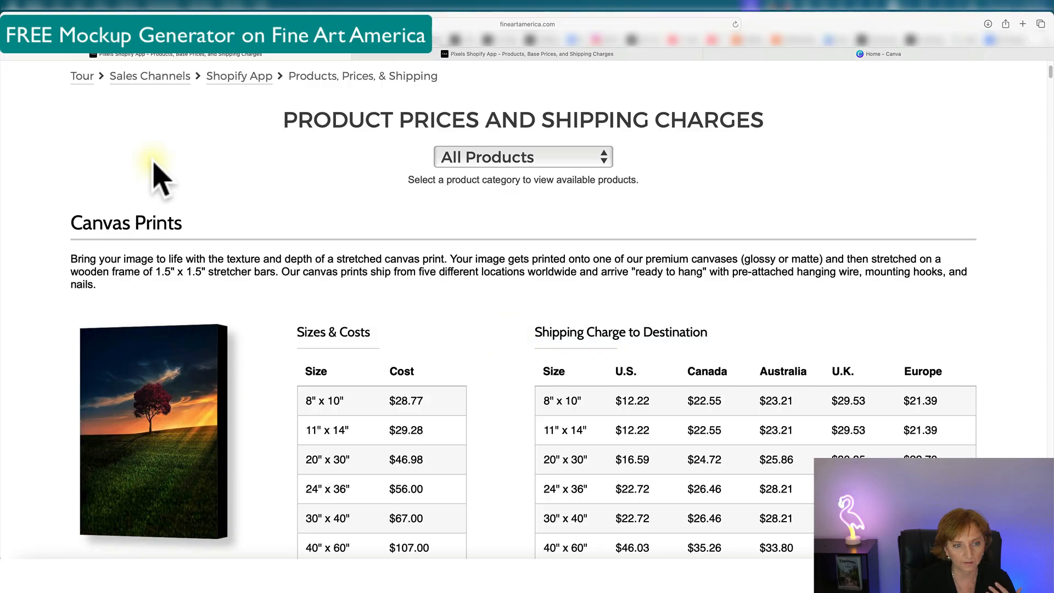
scroll(169, 346, down, 5)
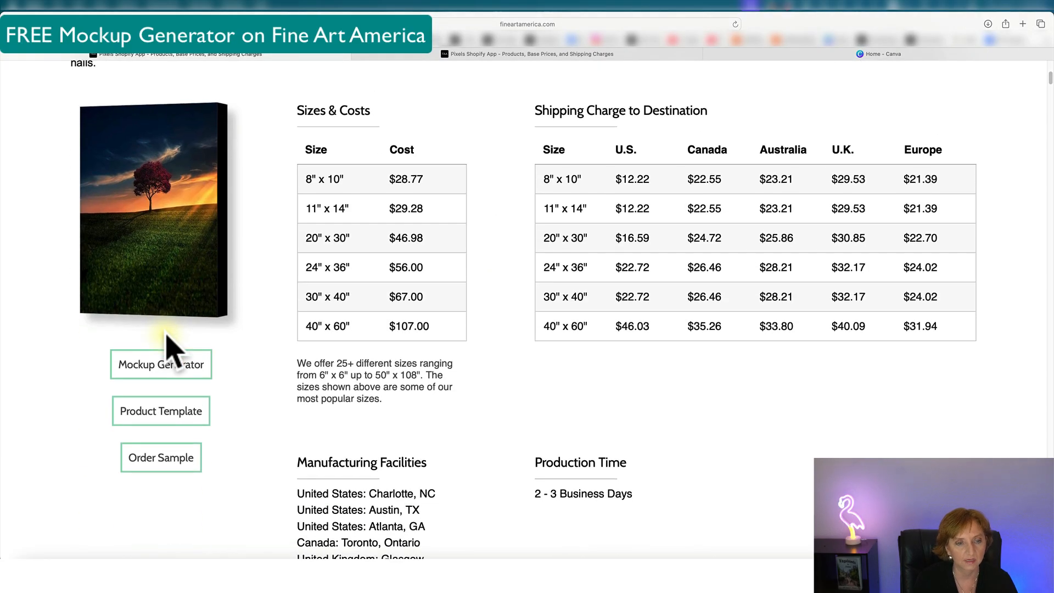
scroll(167, 352, up, 2)
scroll(169, 350, down, 15)
scroll(165, 332, down, 2)
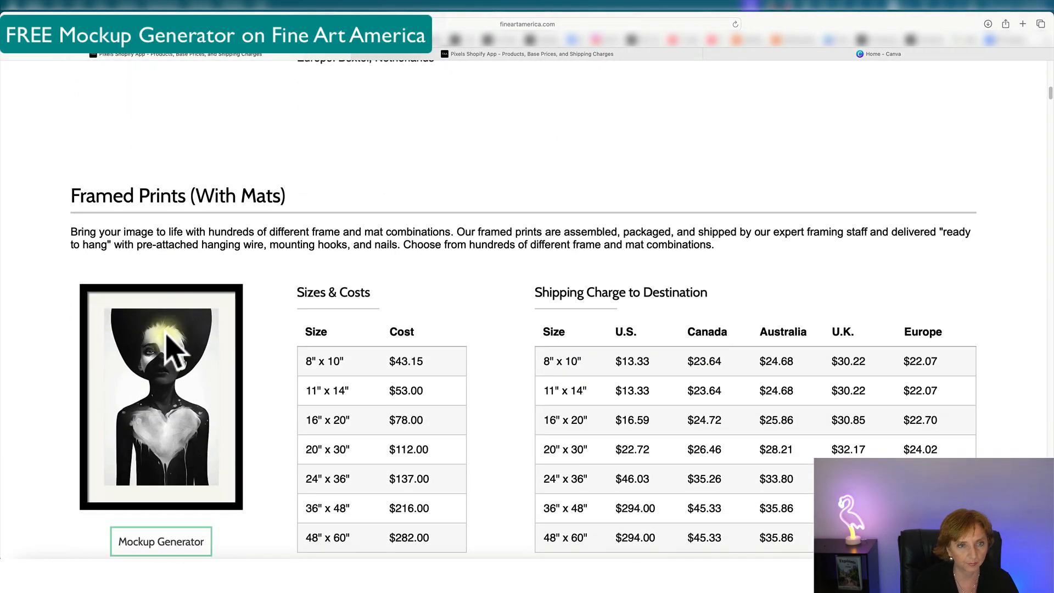
scroll(171, 346, down, 10)
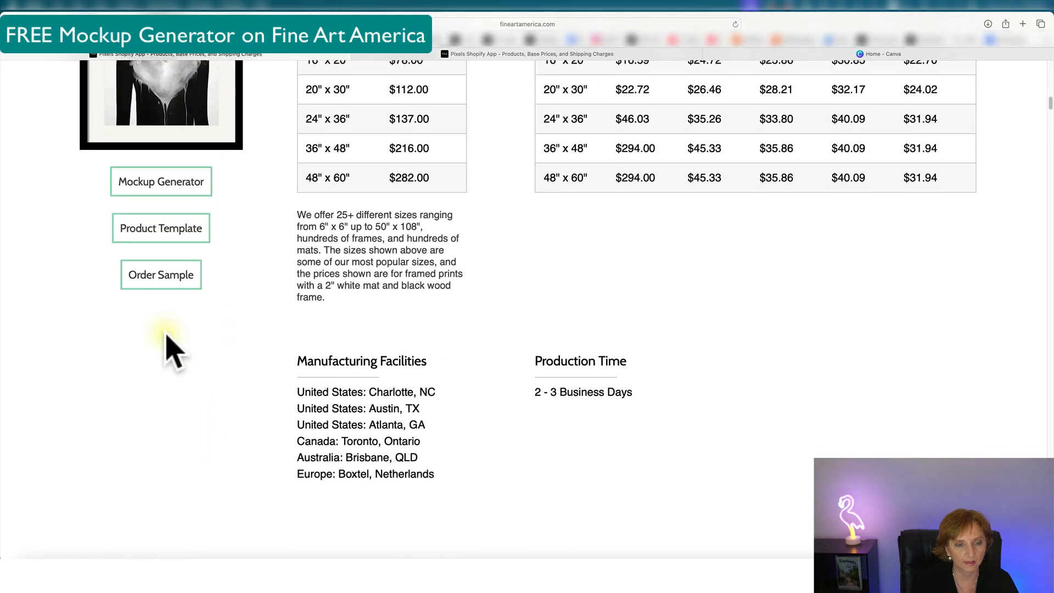
scroll(166, 333, down, 12)
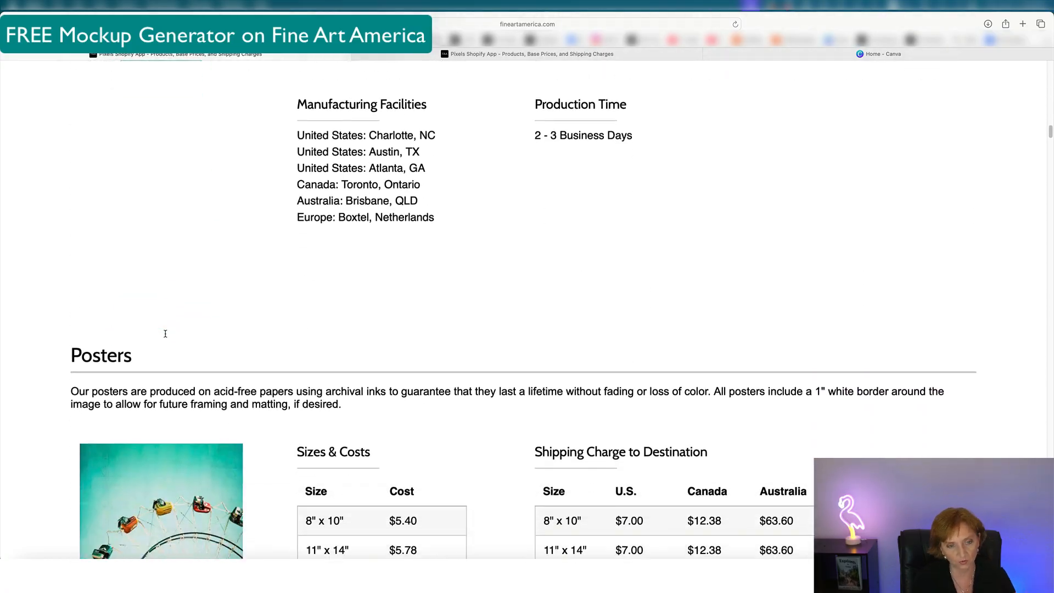
scroll(235, 343, down, 15)
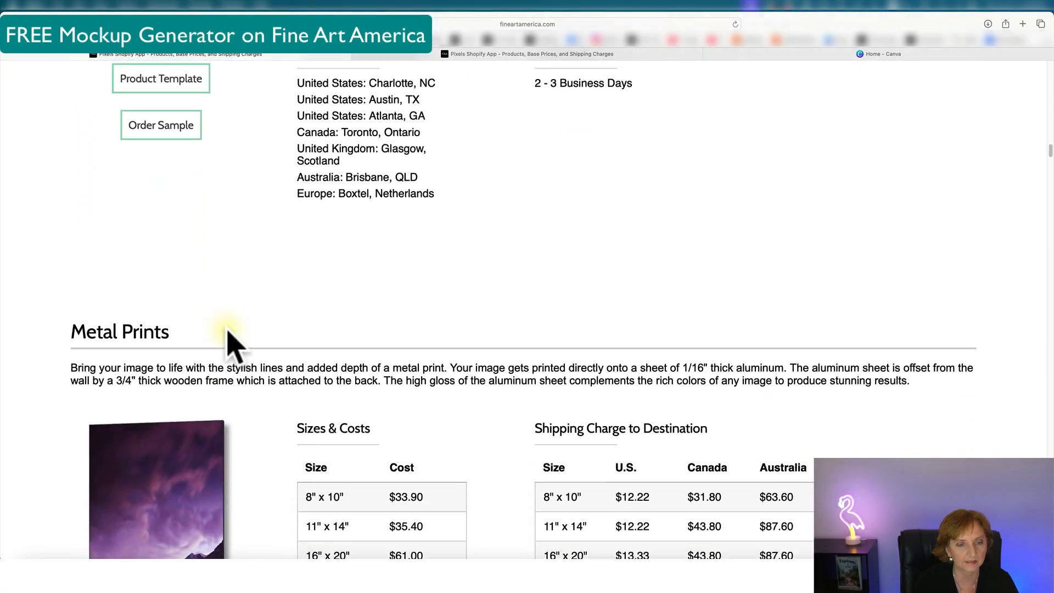
scroll(235, 343, down, 15)
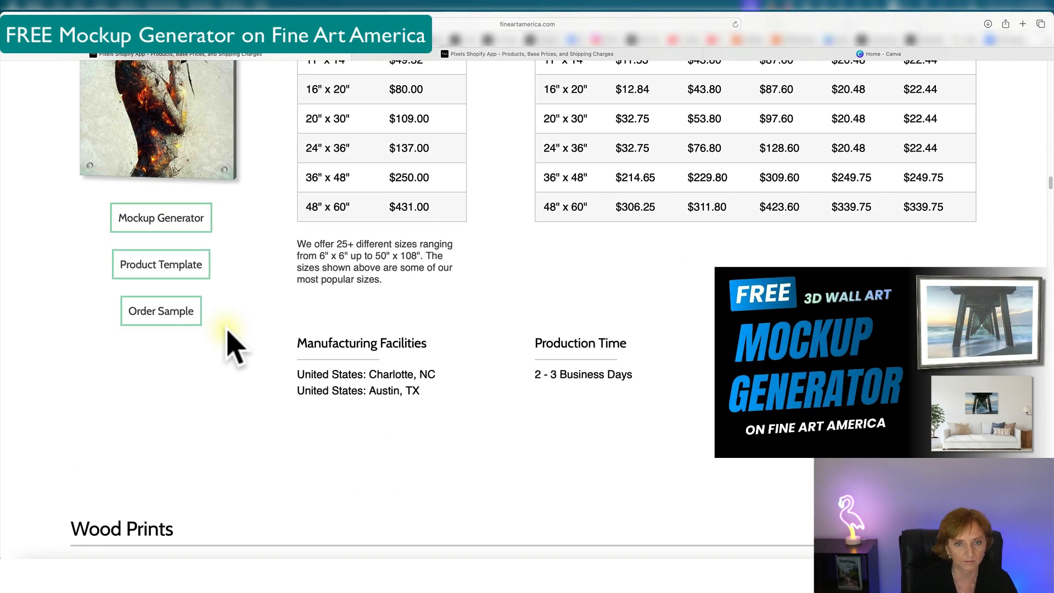
scroll(235, 343, up, 15)
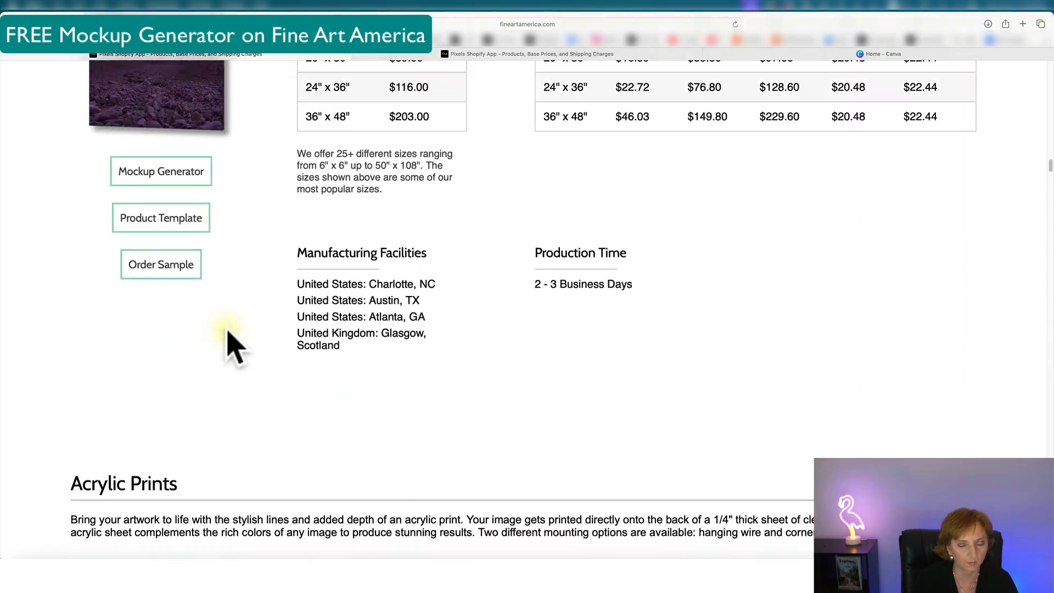
scroll(235, 343, up, 15)
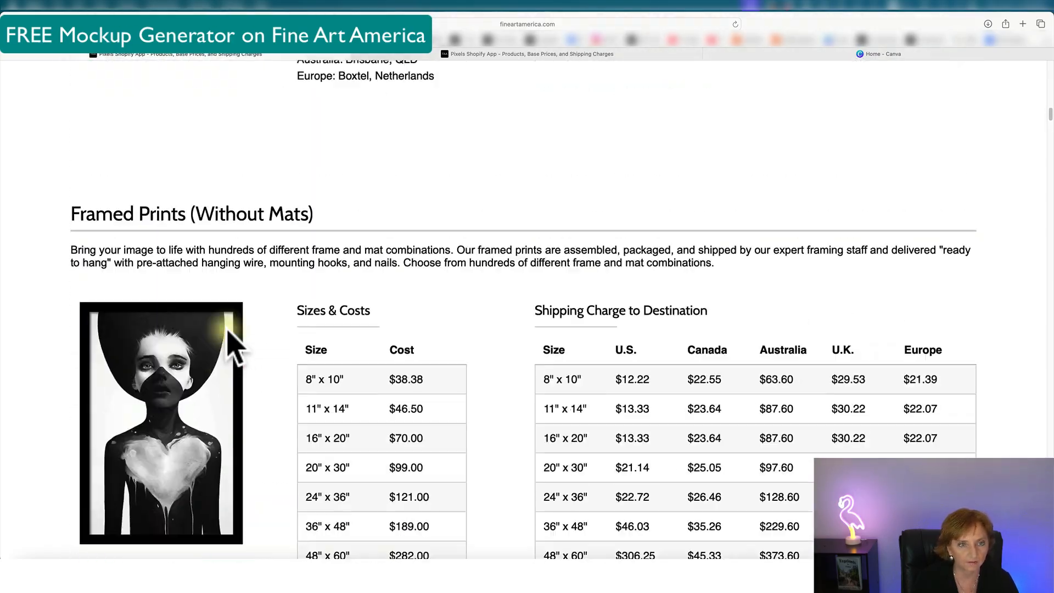
scroll(235, 343, up, 10)
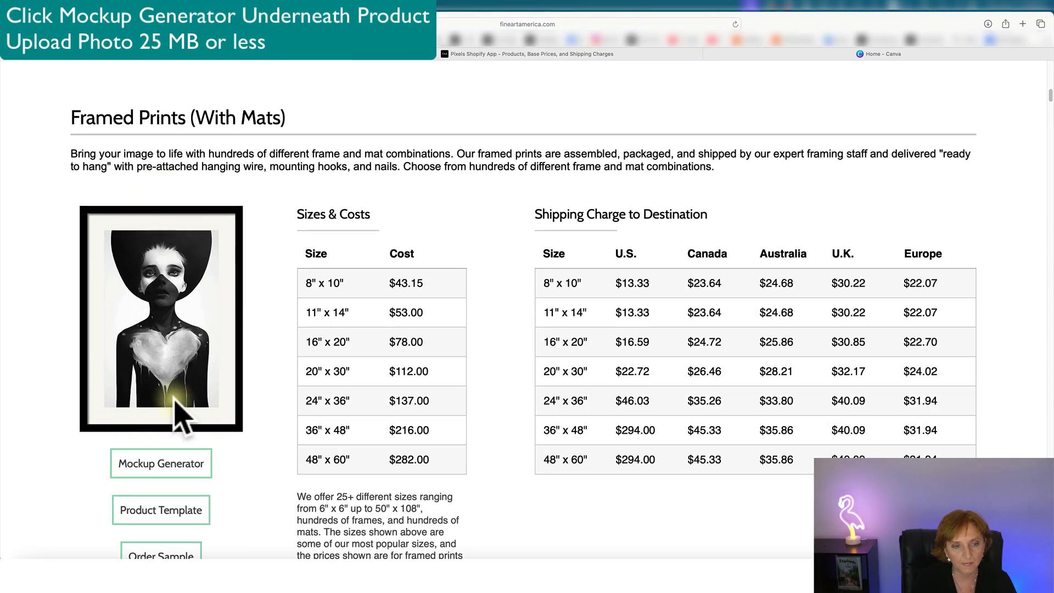
Start the Mockup Generator for Framed Prints (With Mats) and upload "1a 210215_Venice Pier Sunset Florida Long Exposure_108-B-HDR PSCC-2.jpg" from the Video folder.
scroll(280, 449, down, 2)
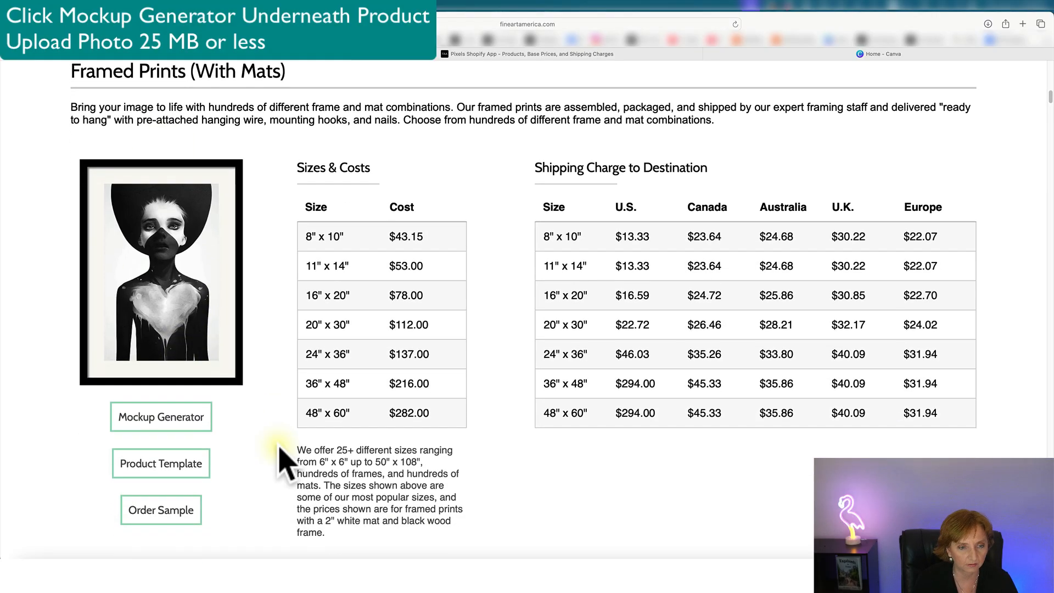
click(170, 426)
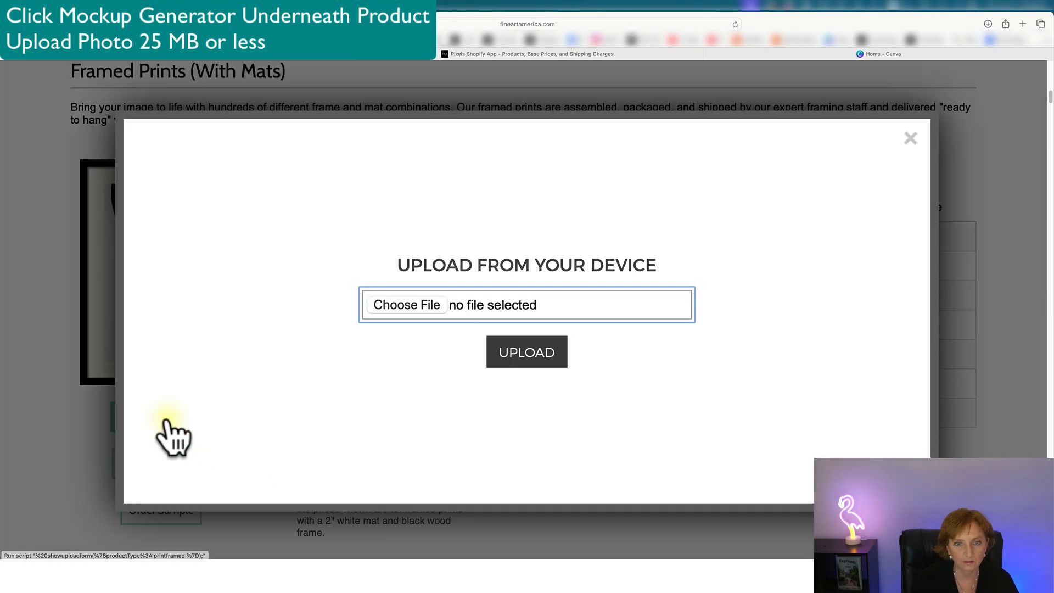
click(401, 307)
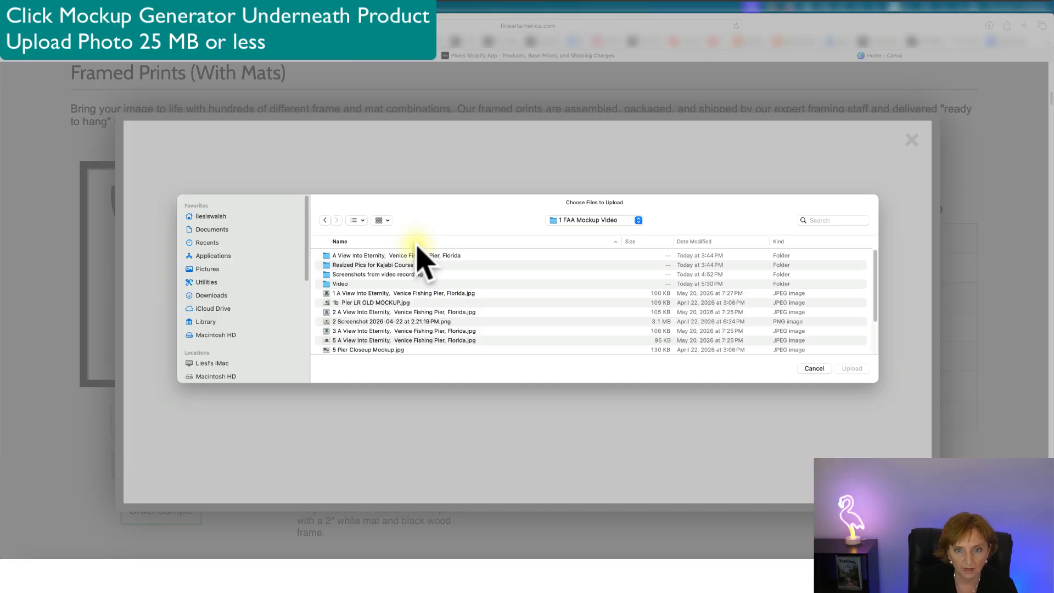
double_click(425, 283)
click(445, 254)
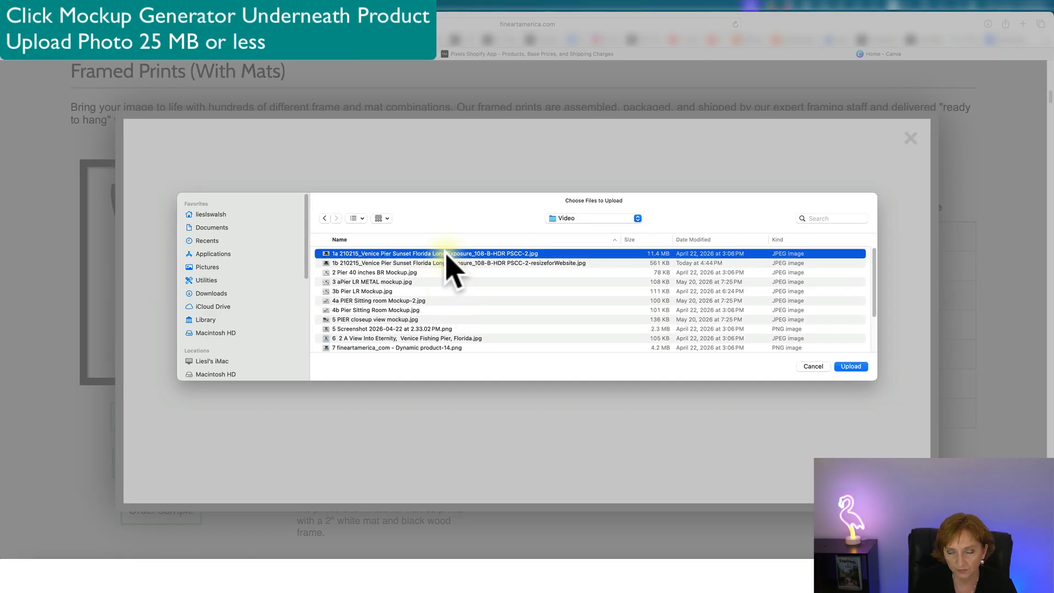
click(851, 366)
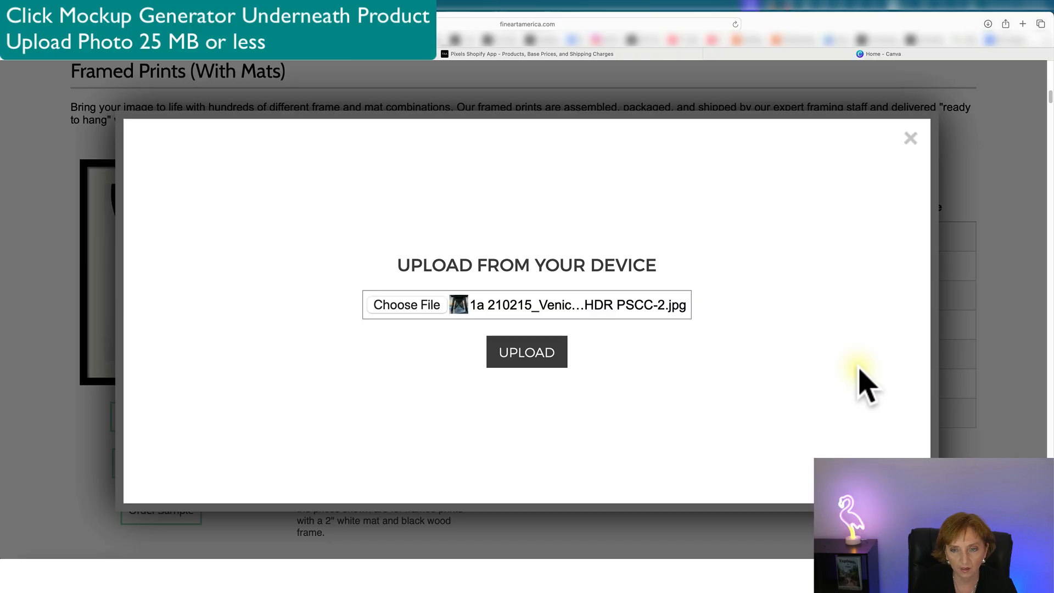
click(526, 354)
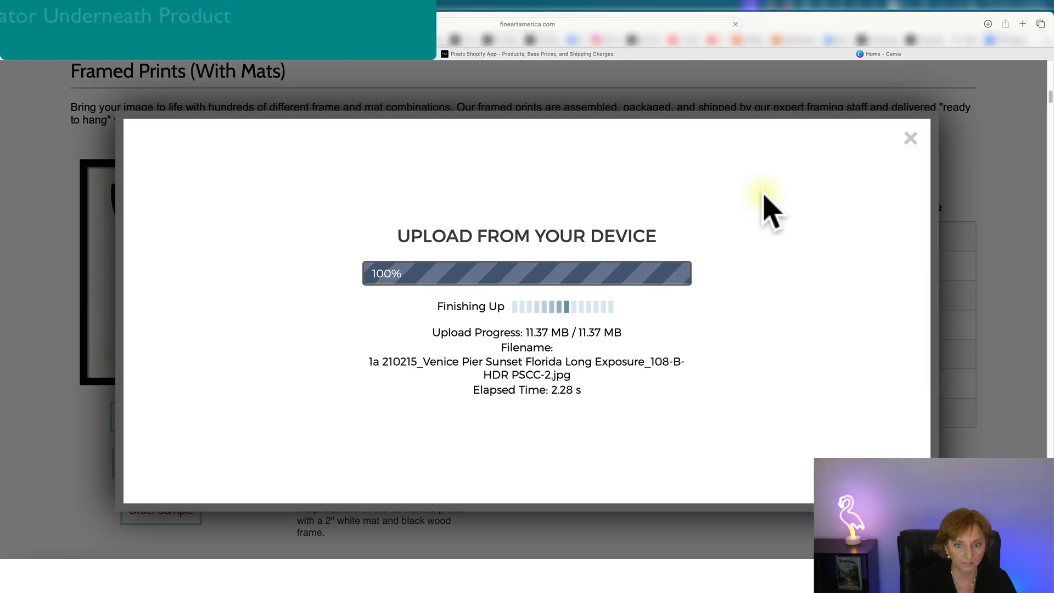
Change the print's frame to SLW6 from the Most Popular frame colors.
scroll(766, 209, down, 5)
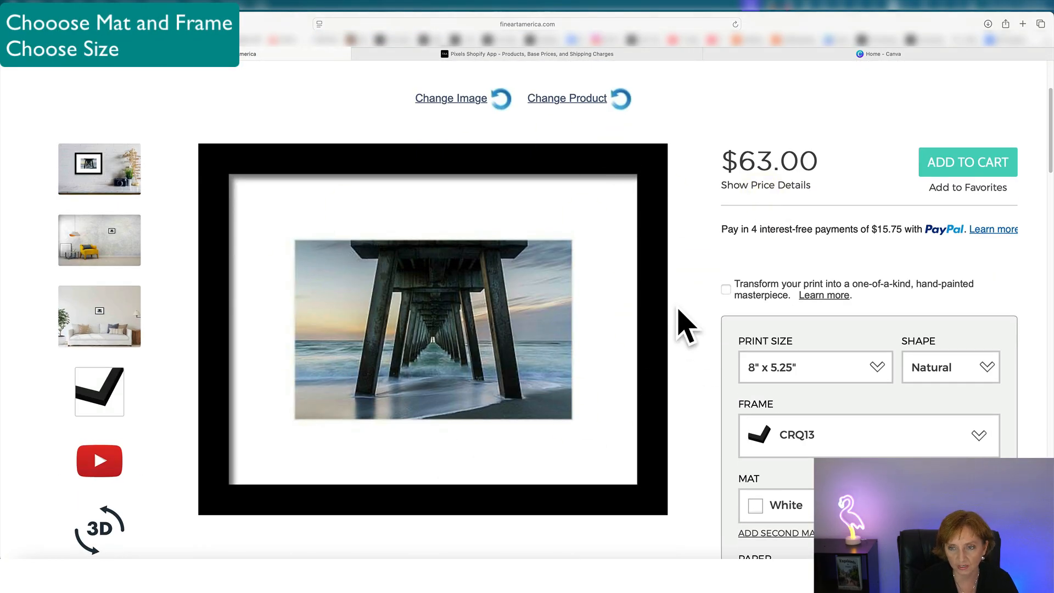
scroll(776, 400, down, 3)
click(796, 352)
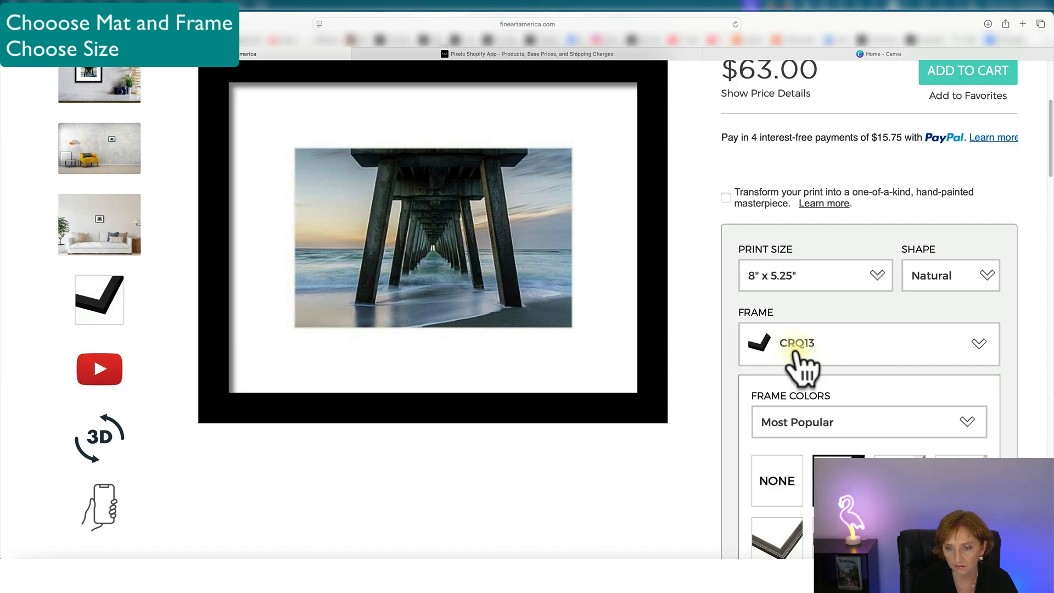
scroll(796, 379, down, 3)
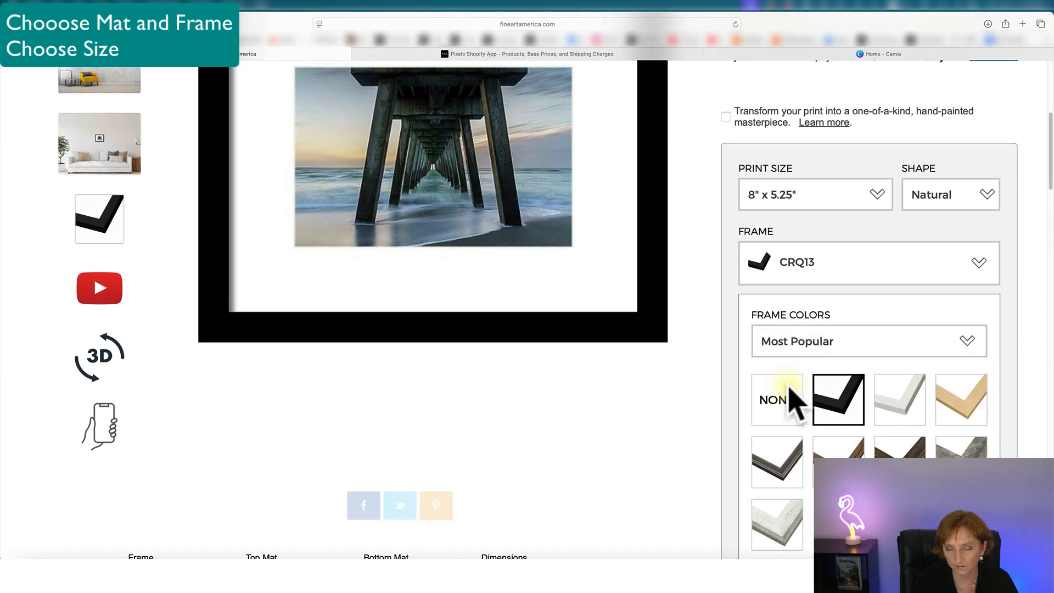
click(786, 472)
scroll(922, 333, up, 2)
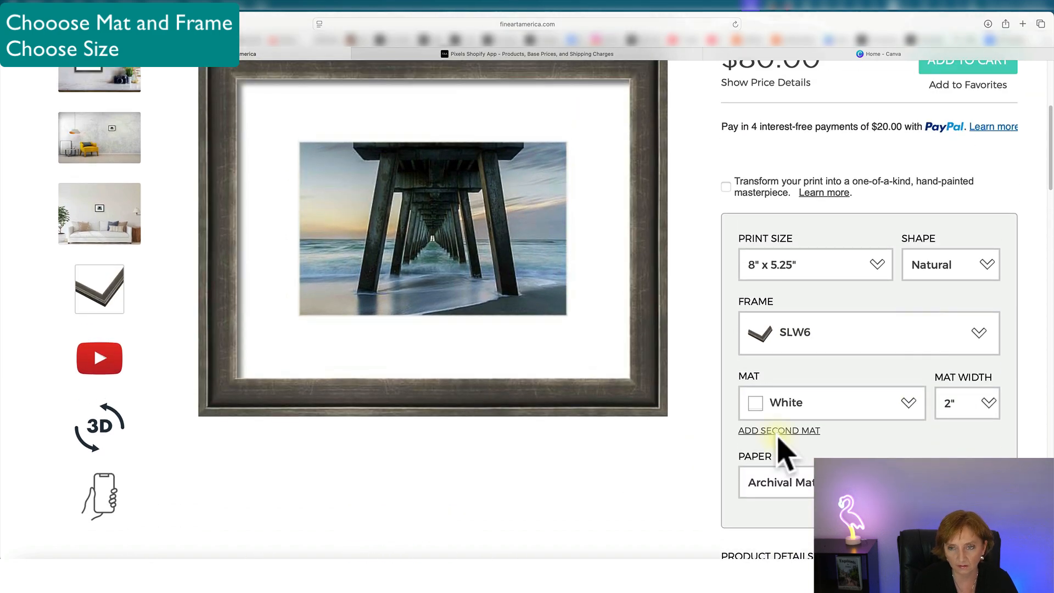
Set the framed print's size to 36" x 23.5".
scroll(798, 334, up, 2)
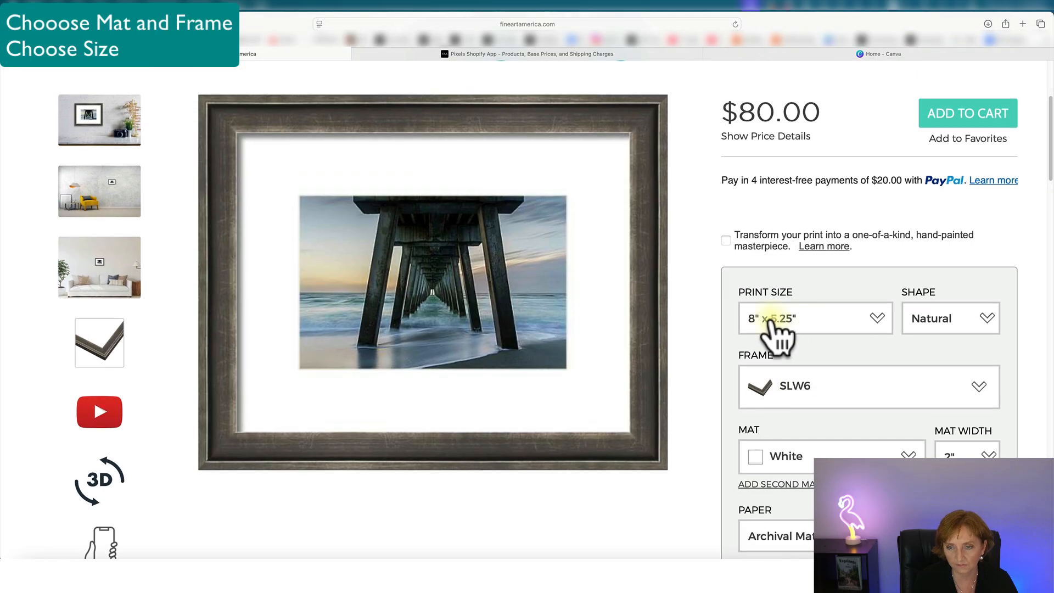
click(769, 323)
scroll(782, 494, down, 3)
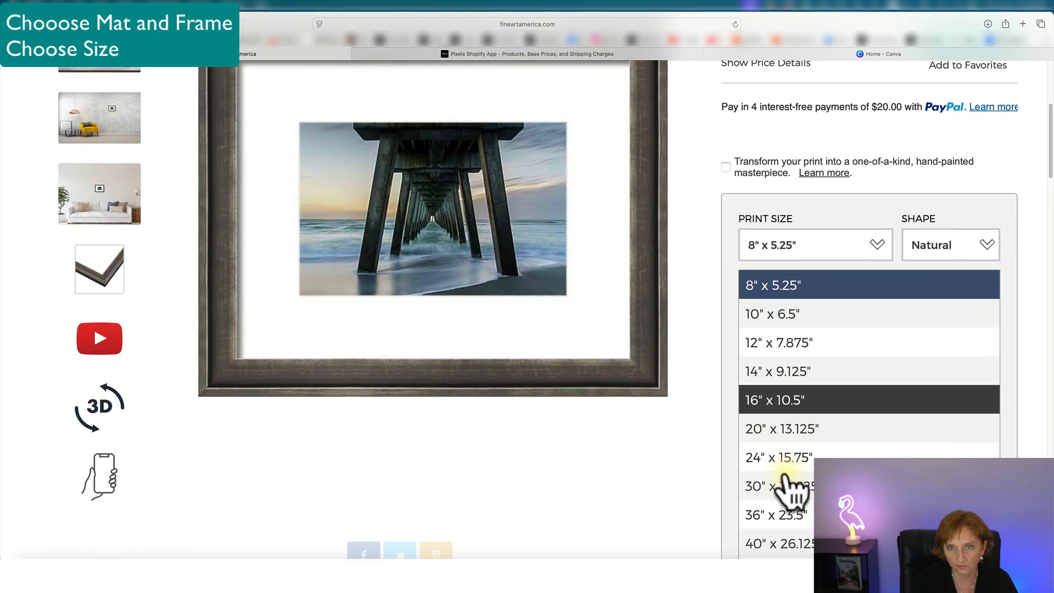
click(773, 501)
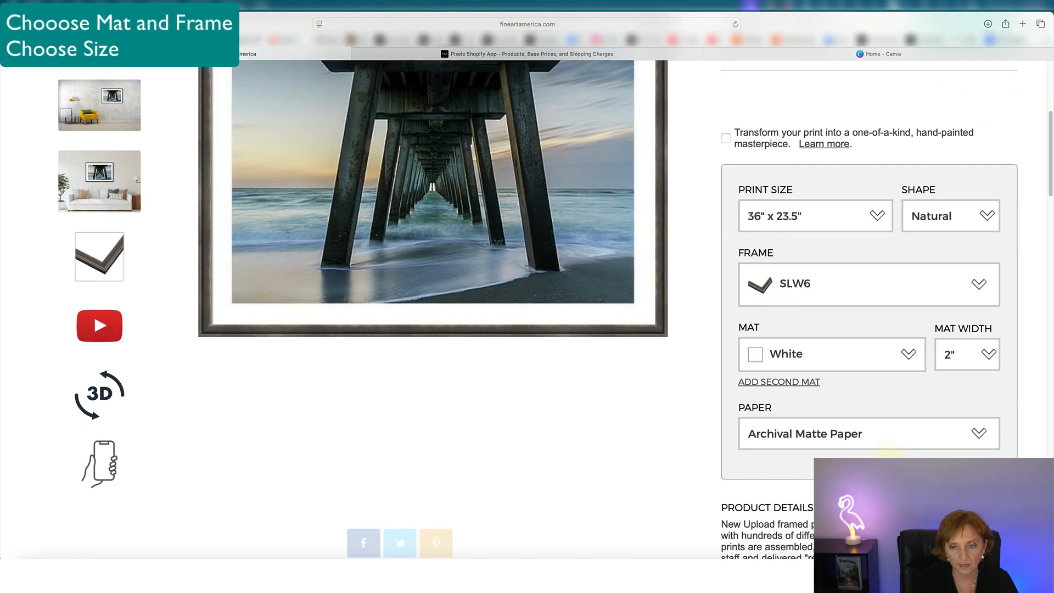
Set the width of the print's white mat to 2.5".
scroll(776, 505, up, 3)
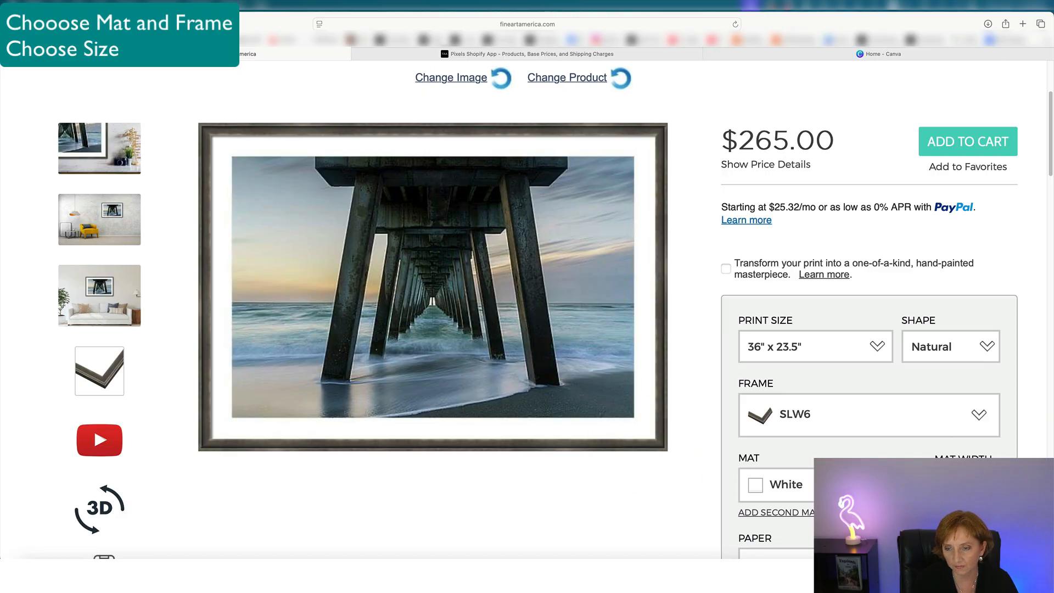
click(966, 484)
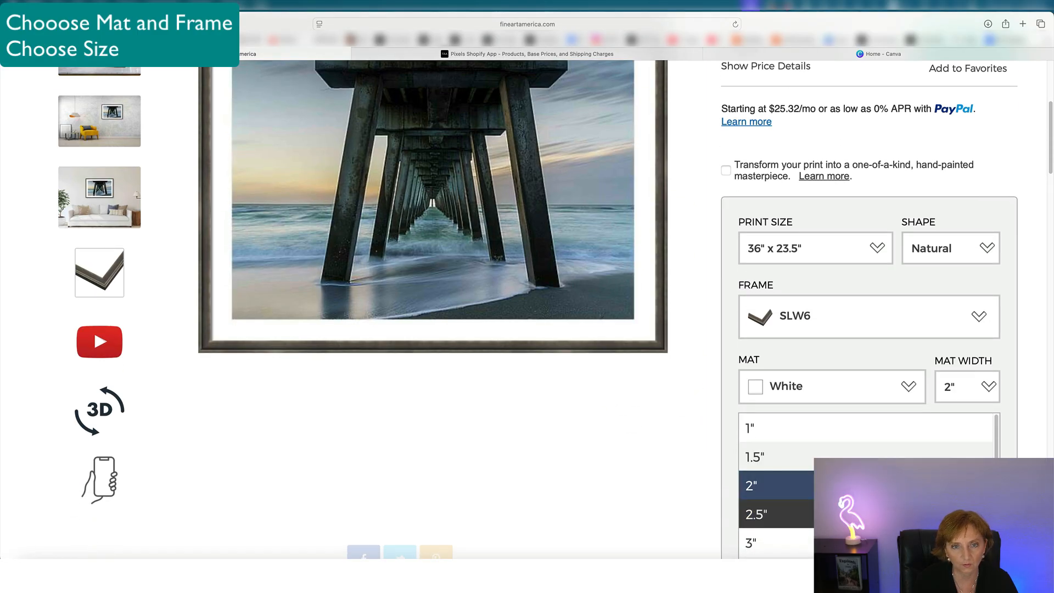
click(948, 515)
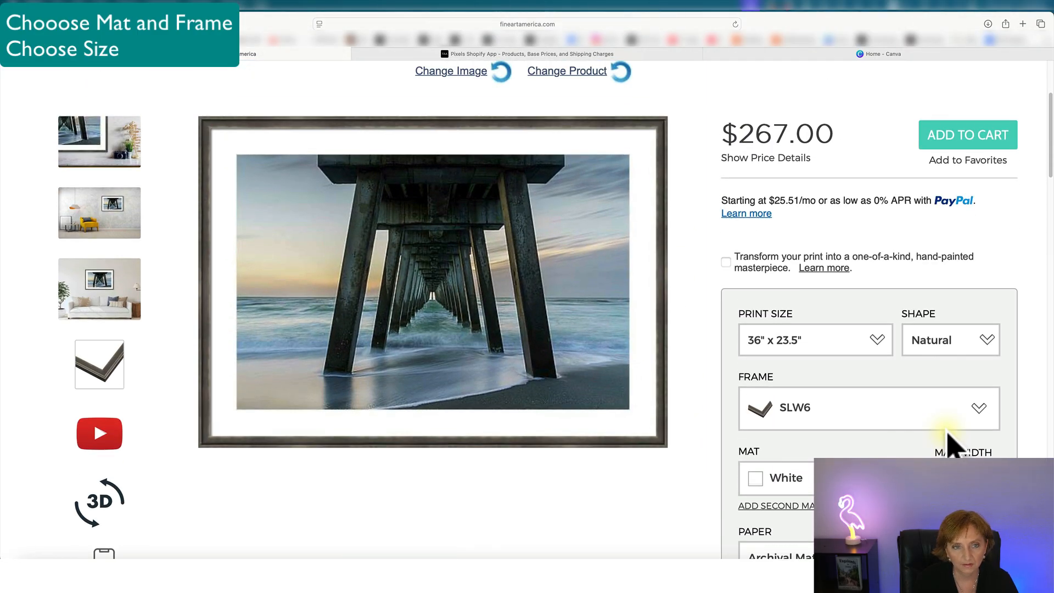
scroll(948, 445, down, 1)
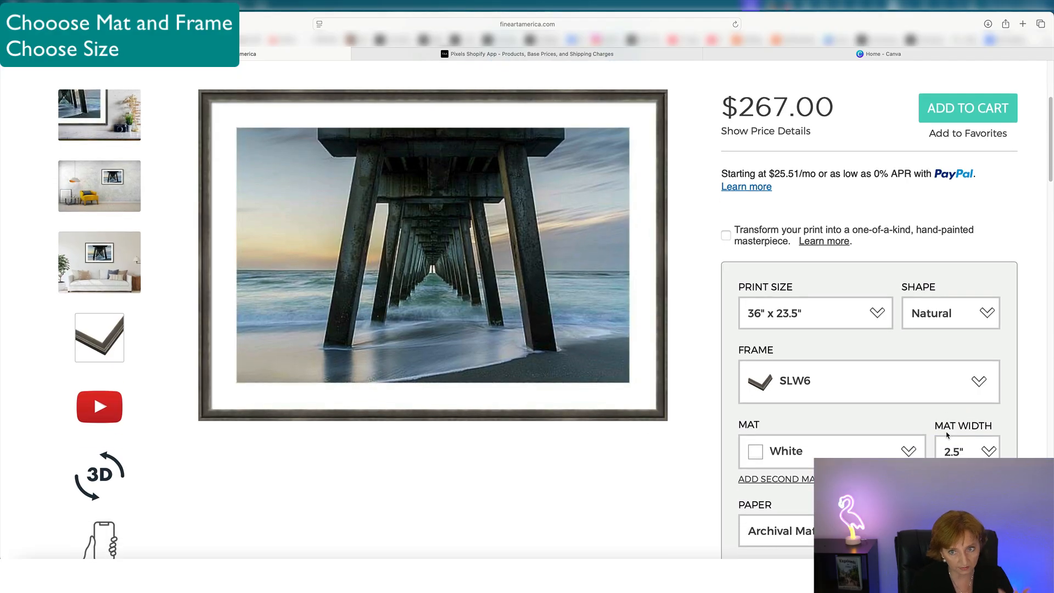
scroll(862, 453, down, 1)
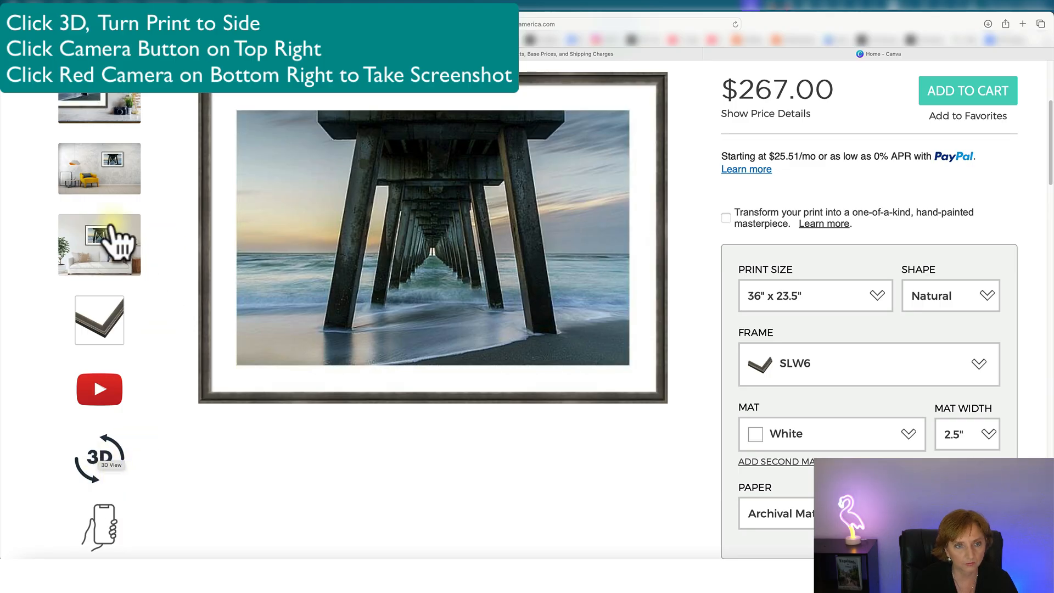
scroll(85, 274, up, 1)
scroll(92, 288, up, 3)
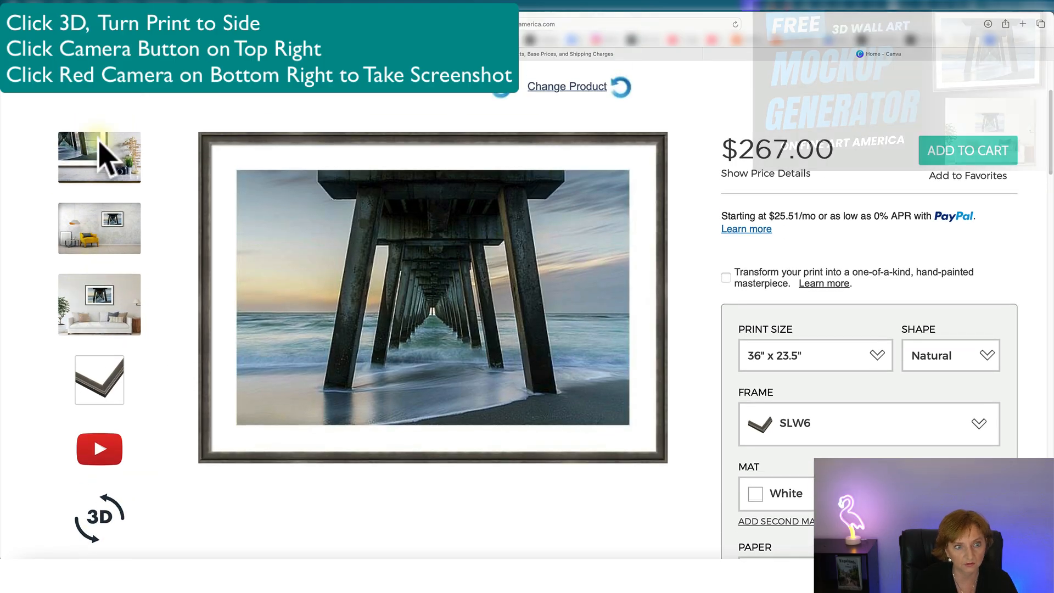
scroll(129, 364, down, 5)
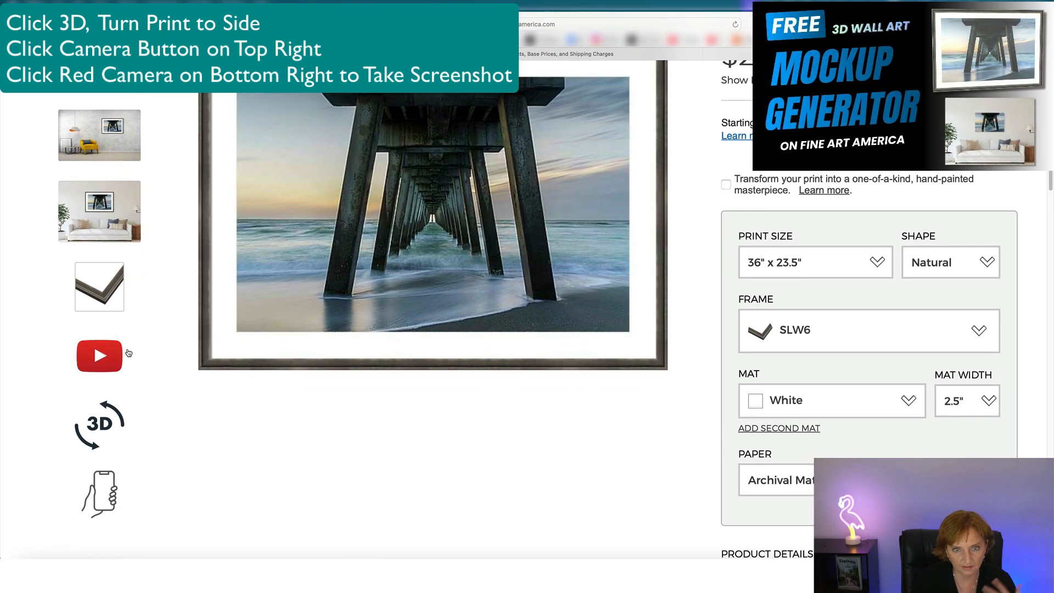
Open the framed print's 3D view and rotate the print to show it at a side angle.
click(100, 428)
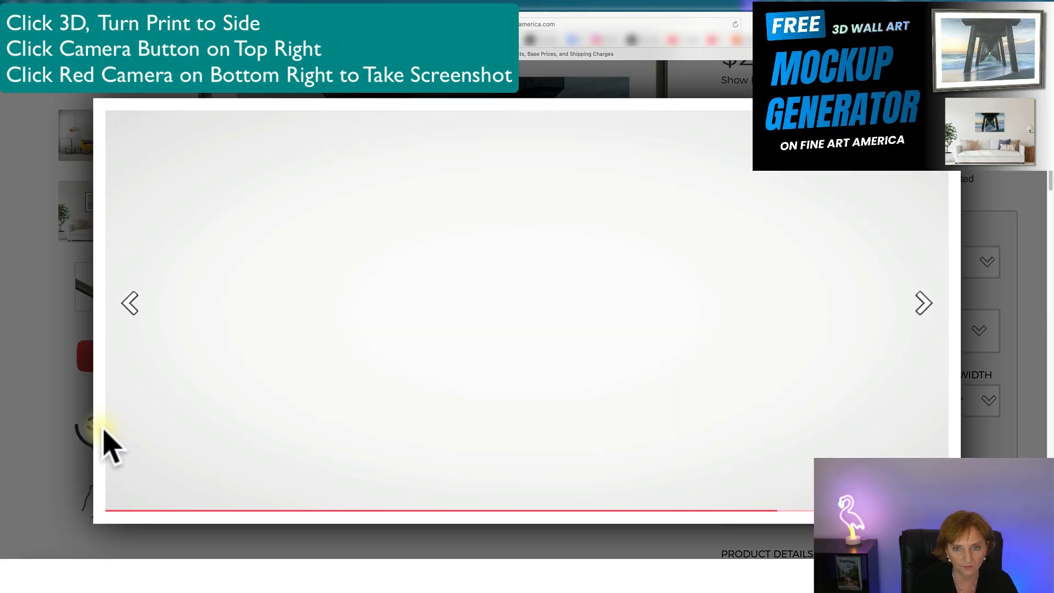
drag(406, 281, 381, 233)
drag(381, 413, 370, 427)
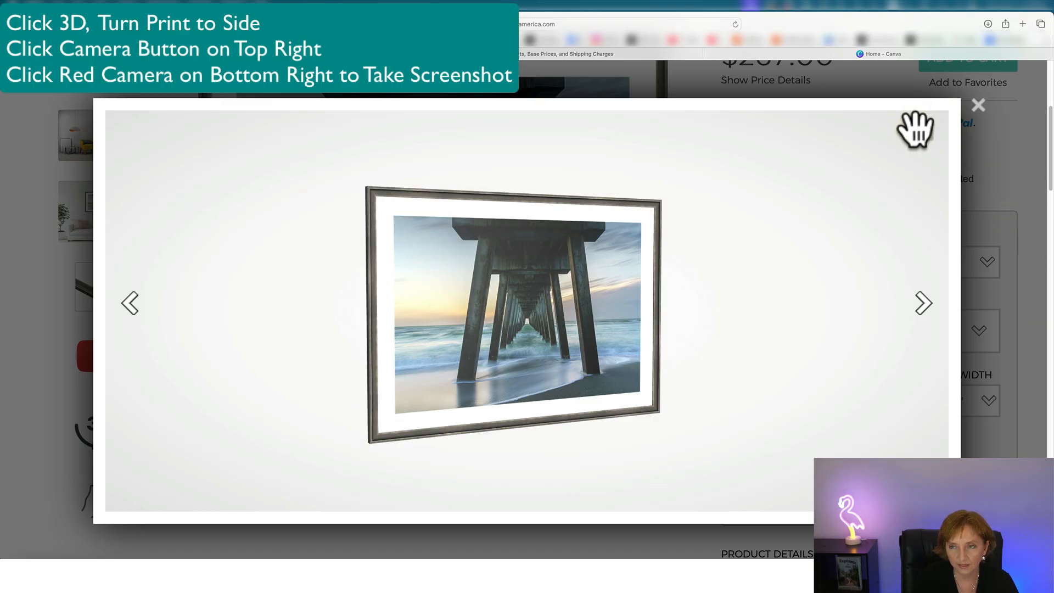
Take a screenshot of the angled print with the 3D viewer's camera, and close the viewer.
click(923, 123)
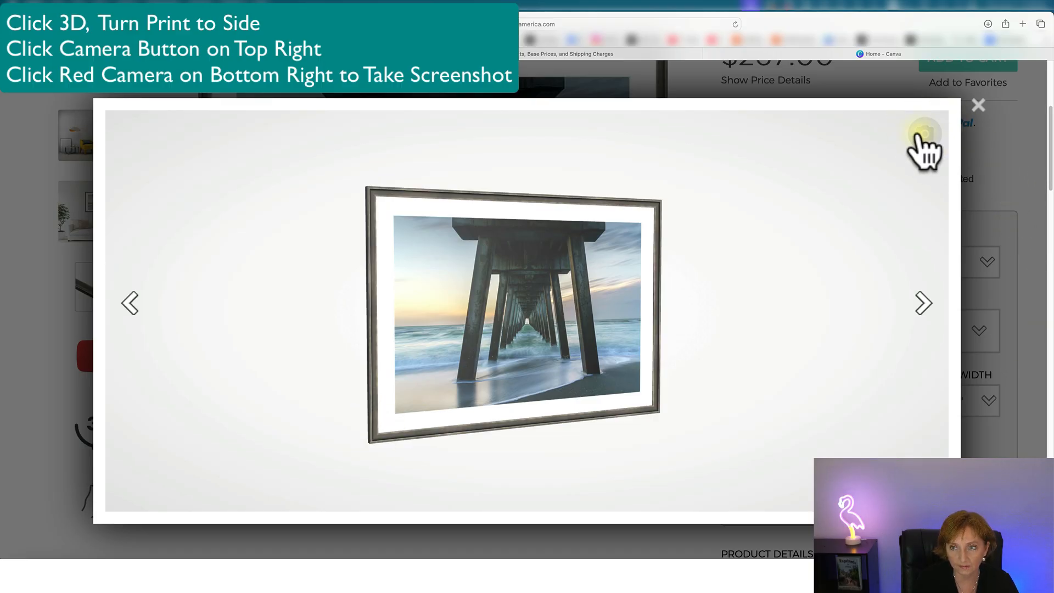
click(926, 138)
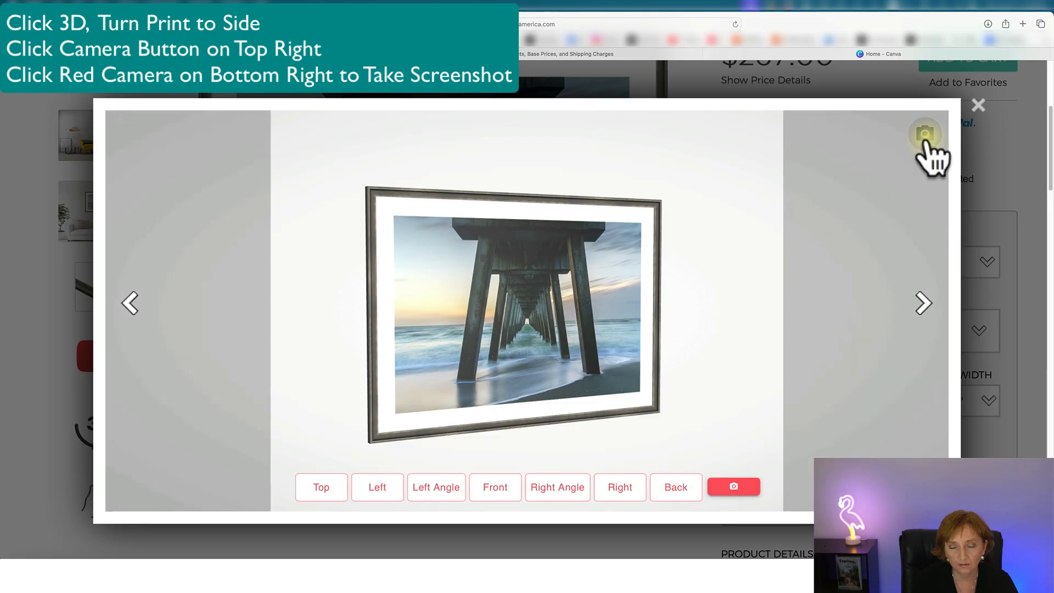
click(752, 485)
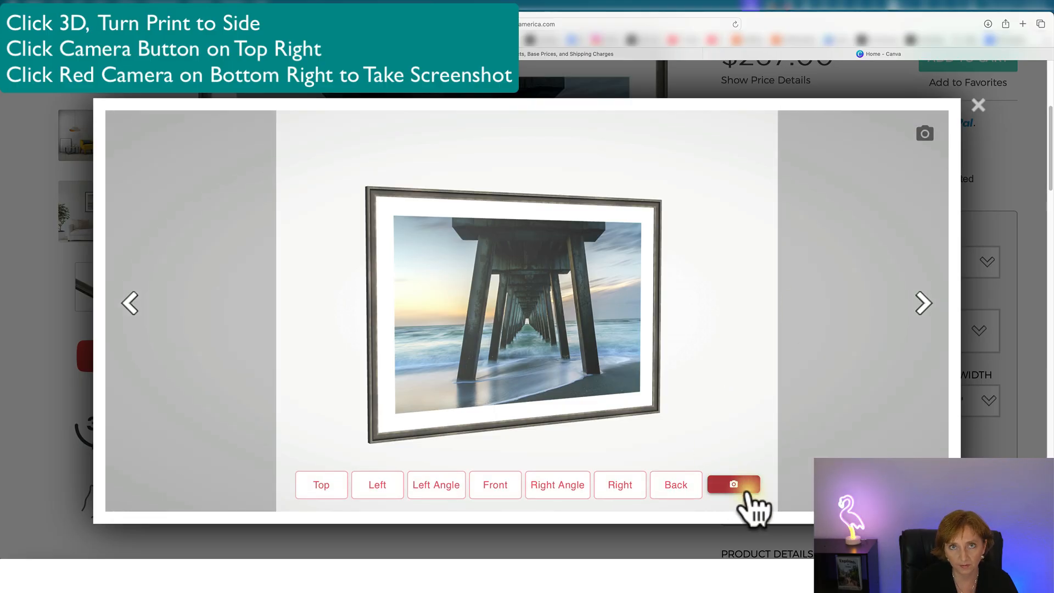
click(734, 483)
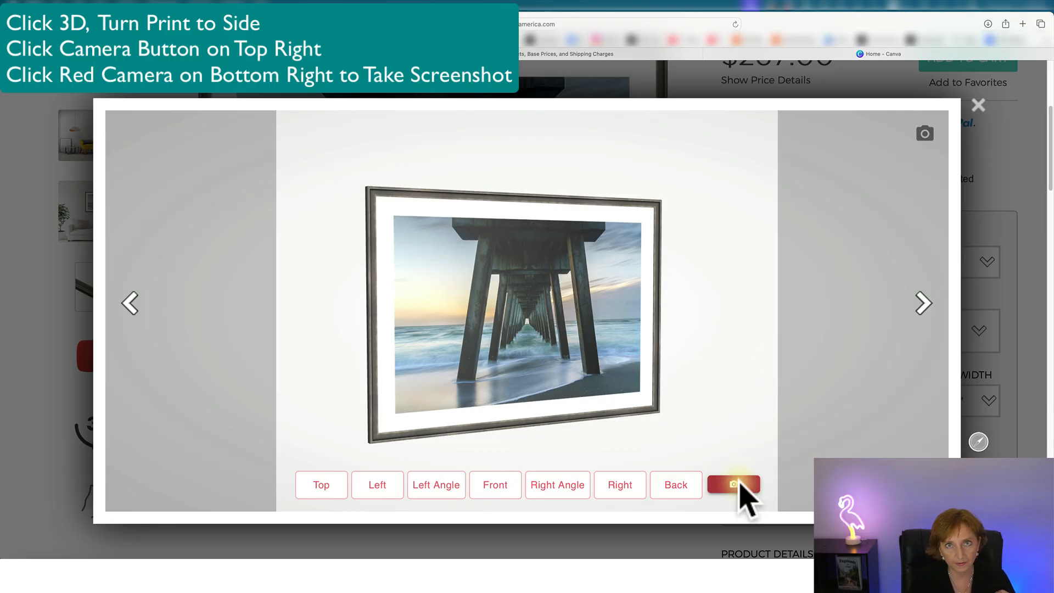
scroll(738, 481, down, 1)
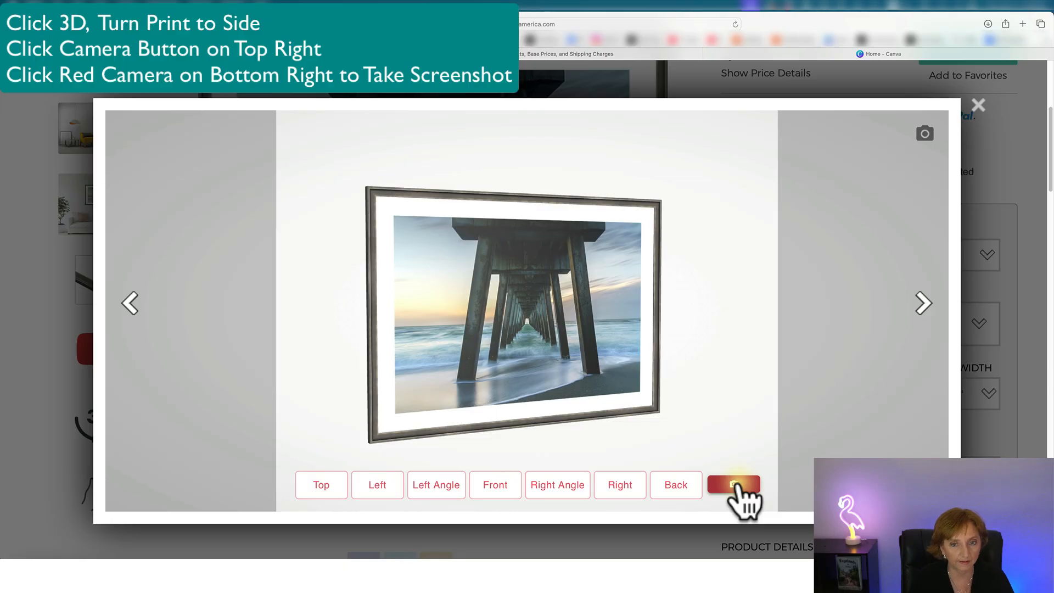
scroll(739, 482, down, 1)
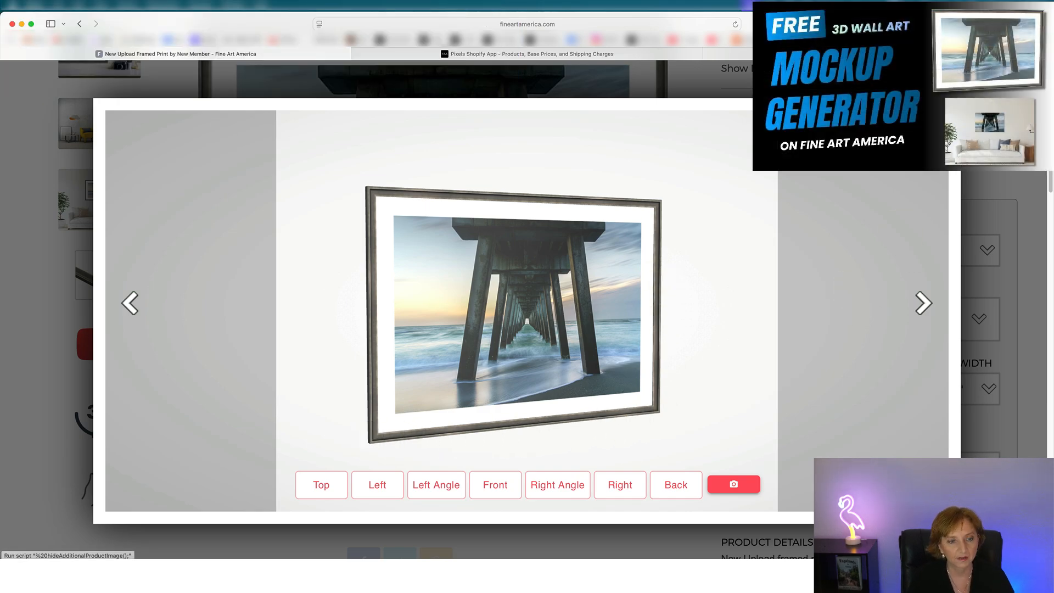
click(947, 112)
scroll(776, 405, up, 5)
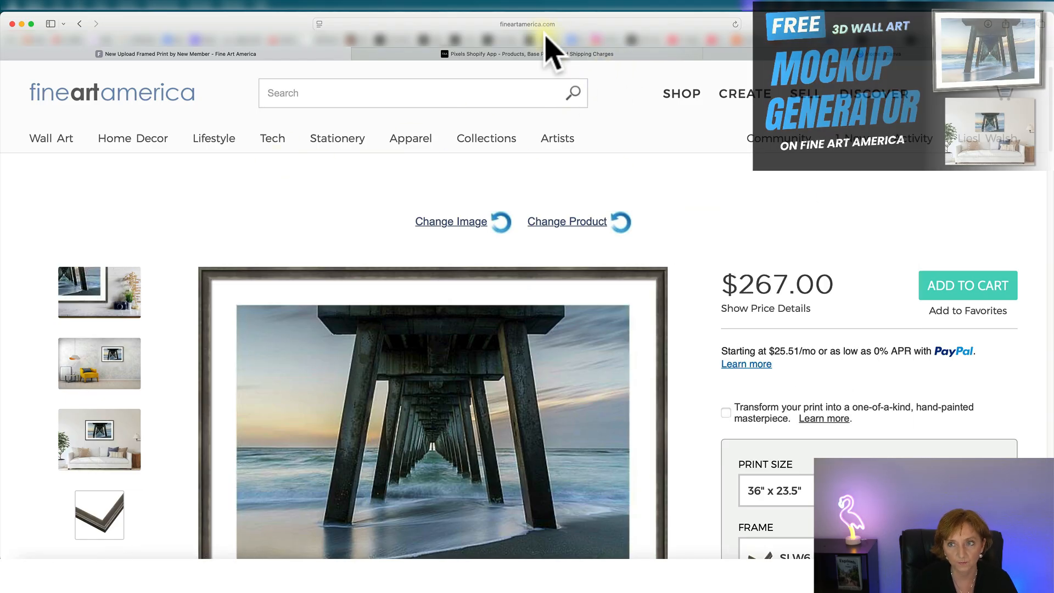
Switch to Canva and create a 1080 × 1080 px Instagram Post (Square) design, using a custom width of 1080 px.
click(854, 55)
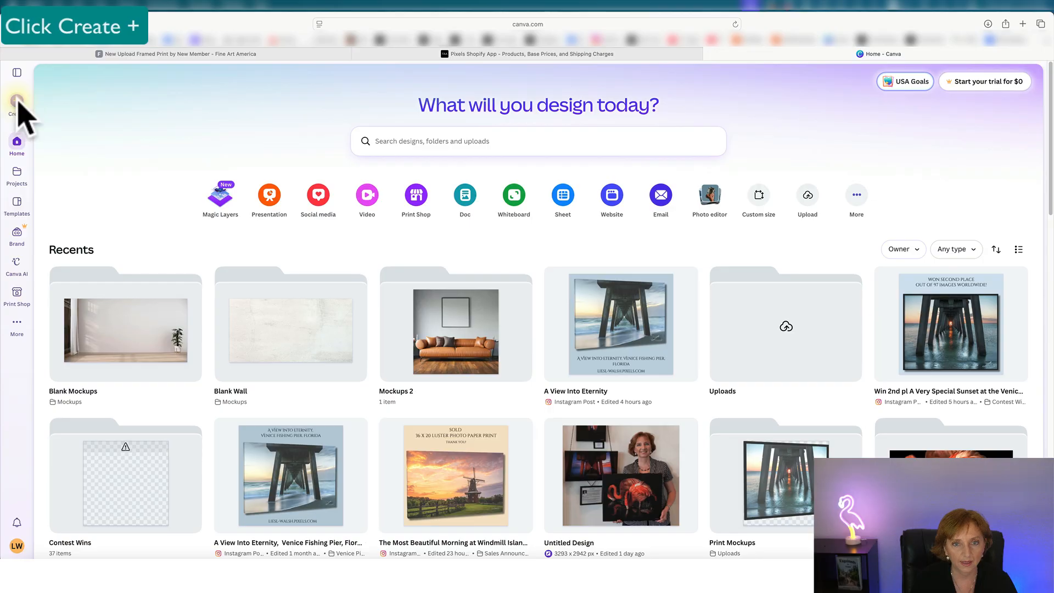
click(17, 102)
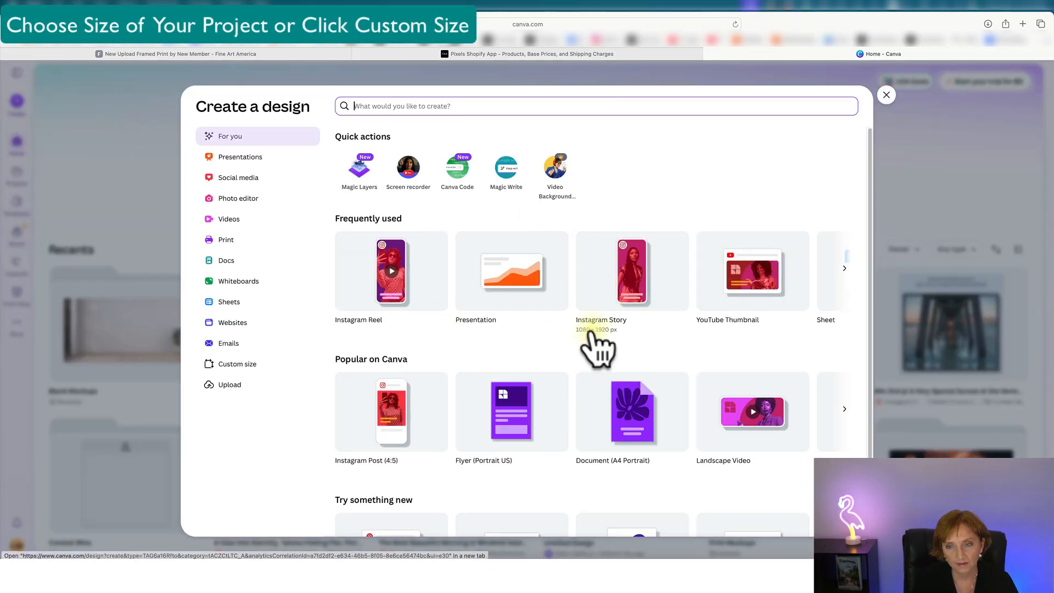
scroll(596, 385, down, 3)
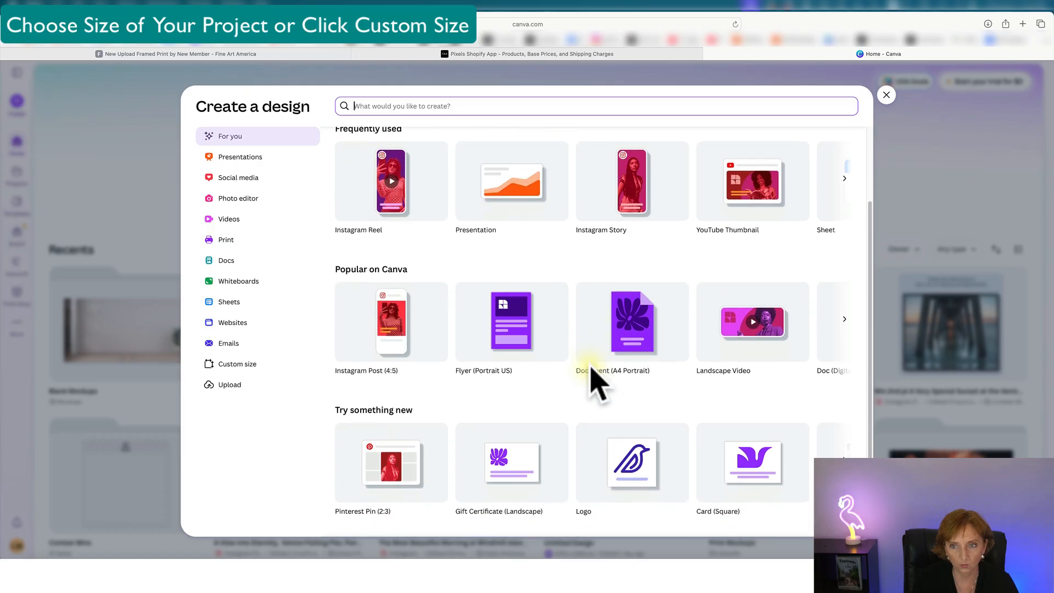
scroll(596, 385, up, 3)
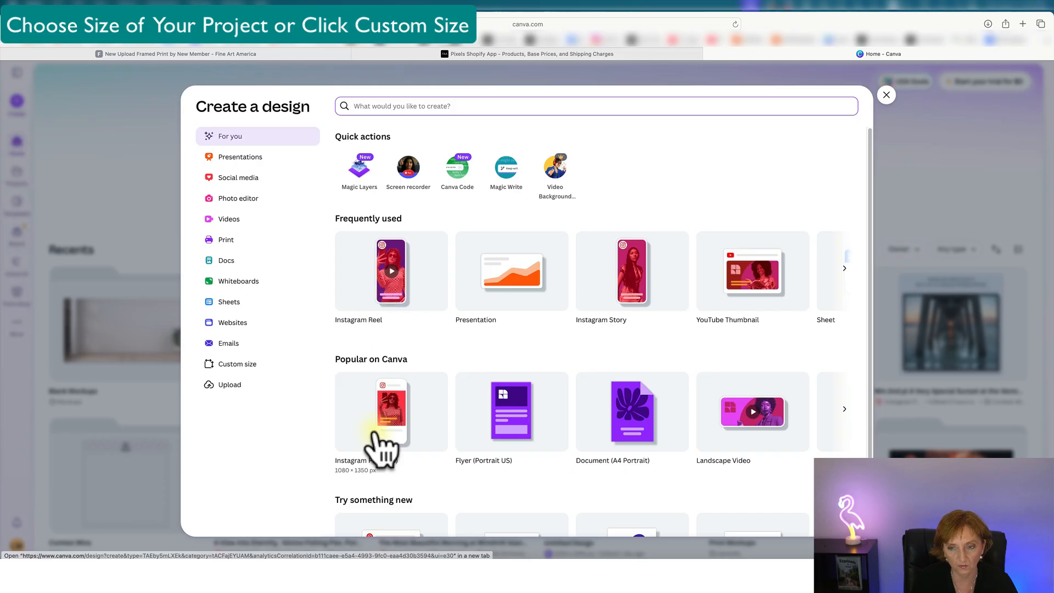
scroll(418, 453, down, 2)
scroll(422, 434, down, 3)
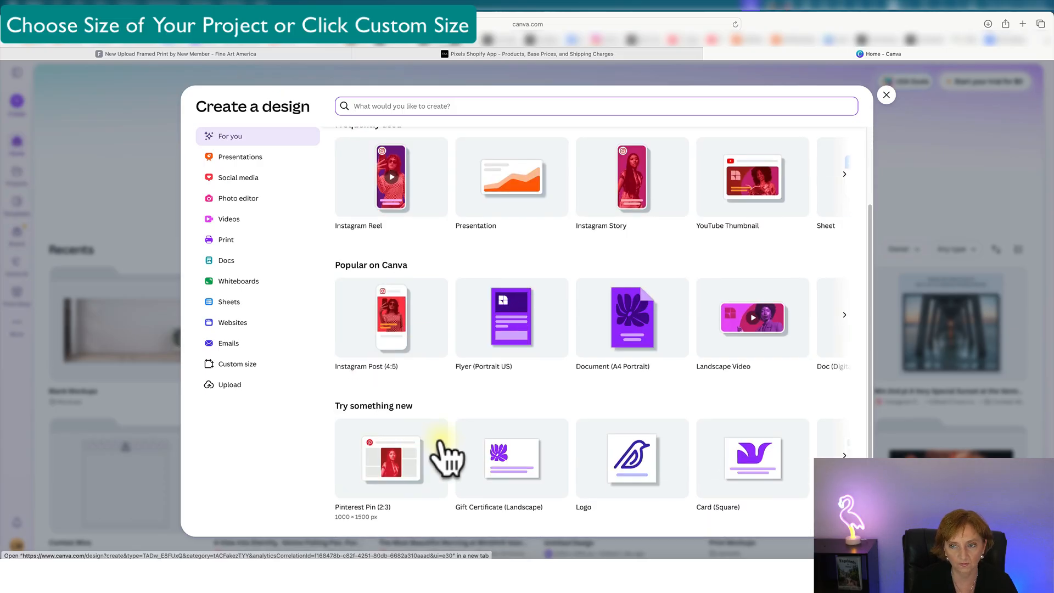
scroll(429, 405, up, 3)
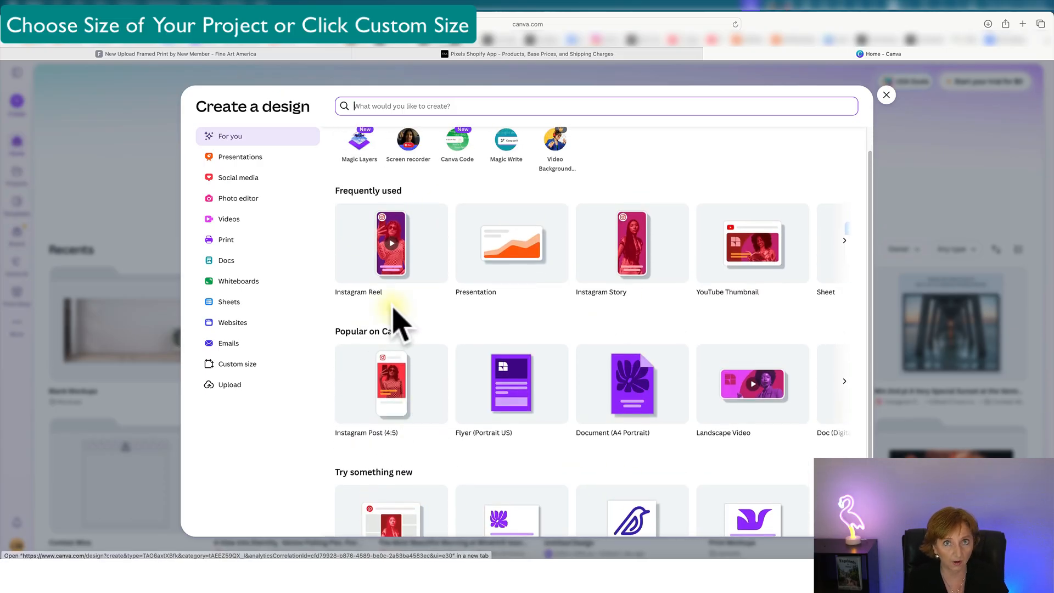
scroll(394, 316, up, 2)
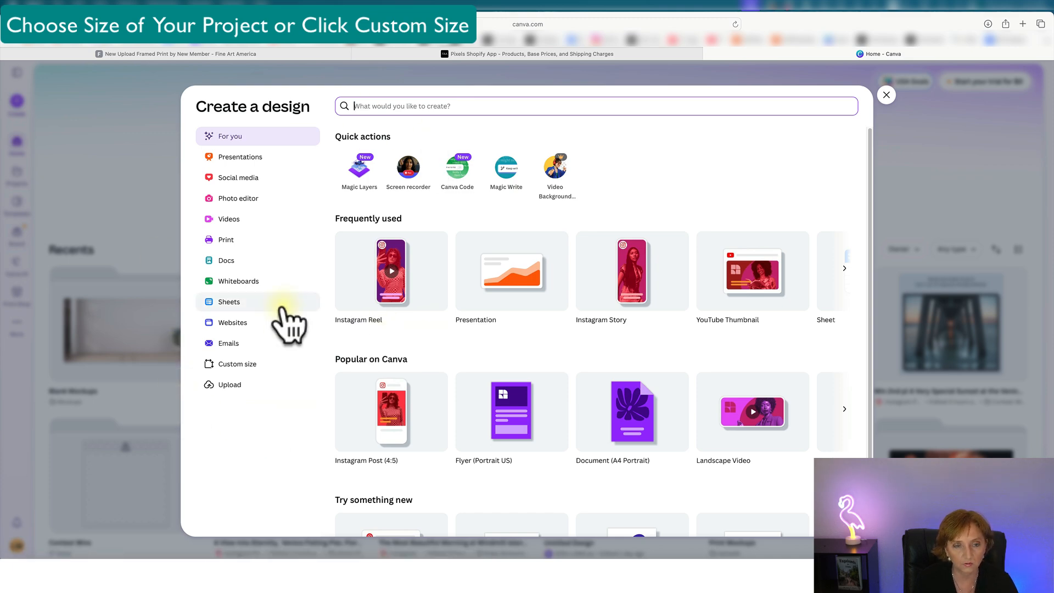
click(227, 367)
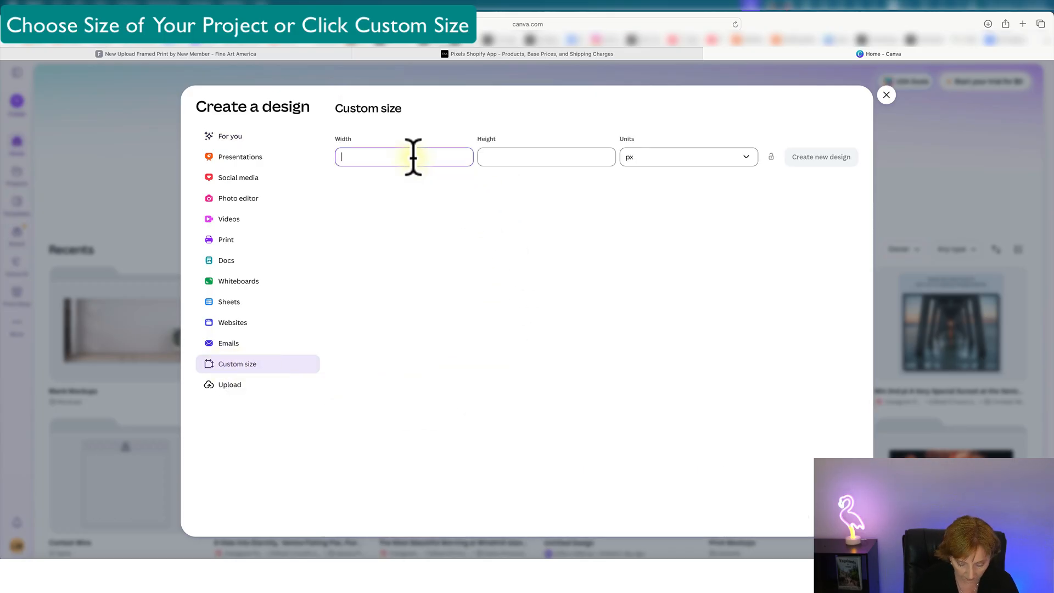
text(10)
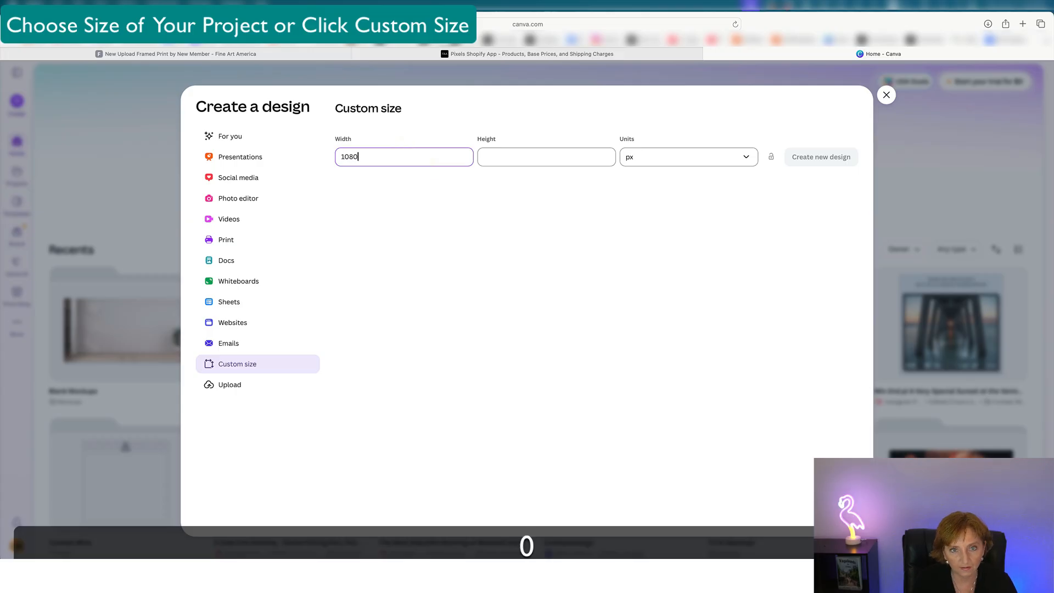
text(80)
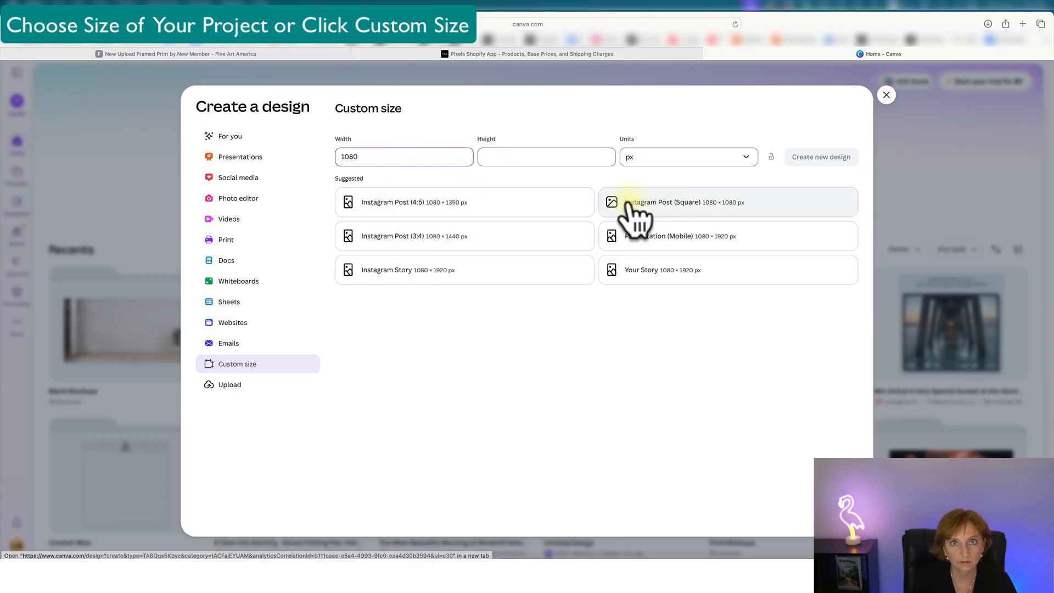
click(655, 206)
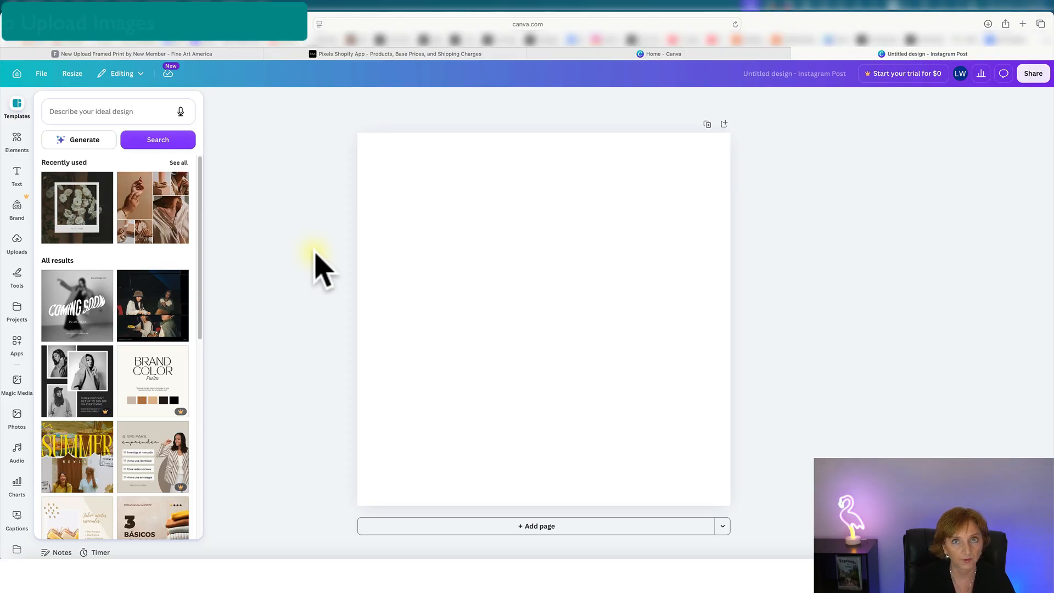
Upload "fineartamerica_com - Dynamic product.png" from the Downloads folder to the design's uploads.
click(16, 242)
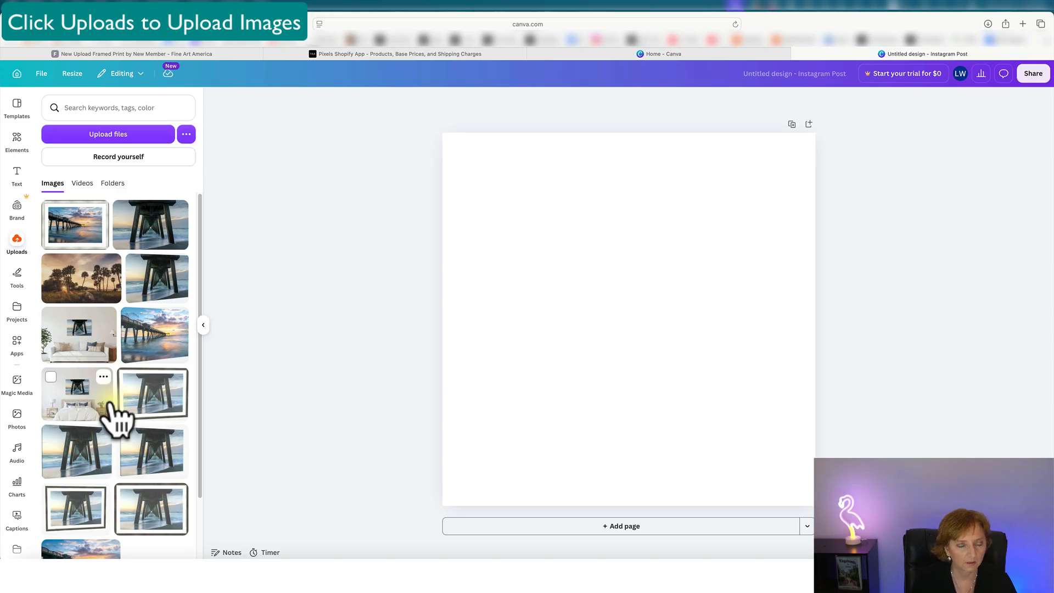
click(108, 138)
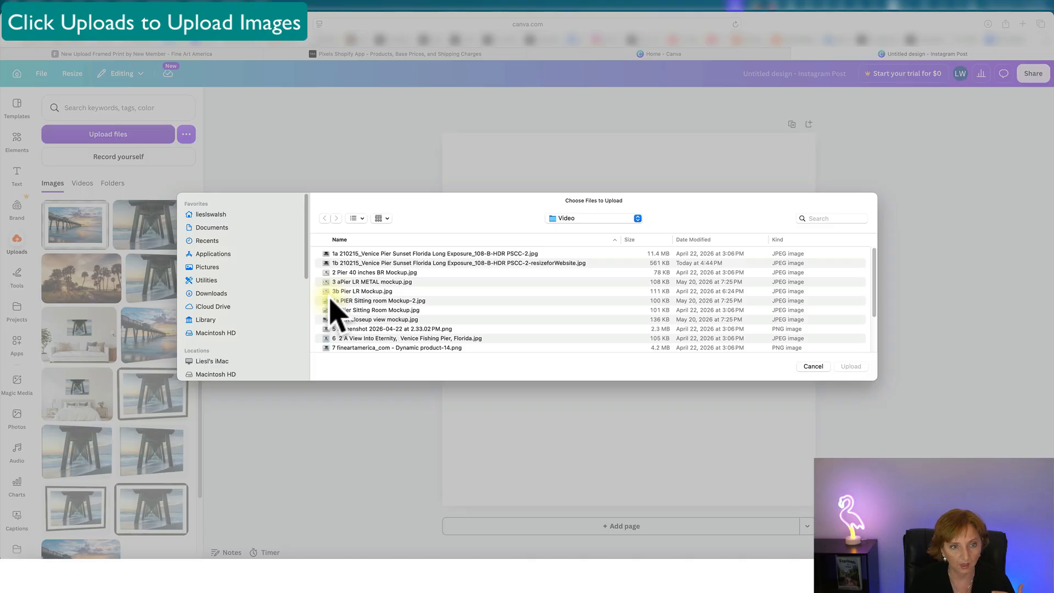
click(208, 294)
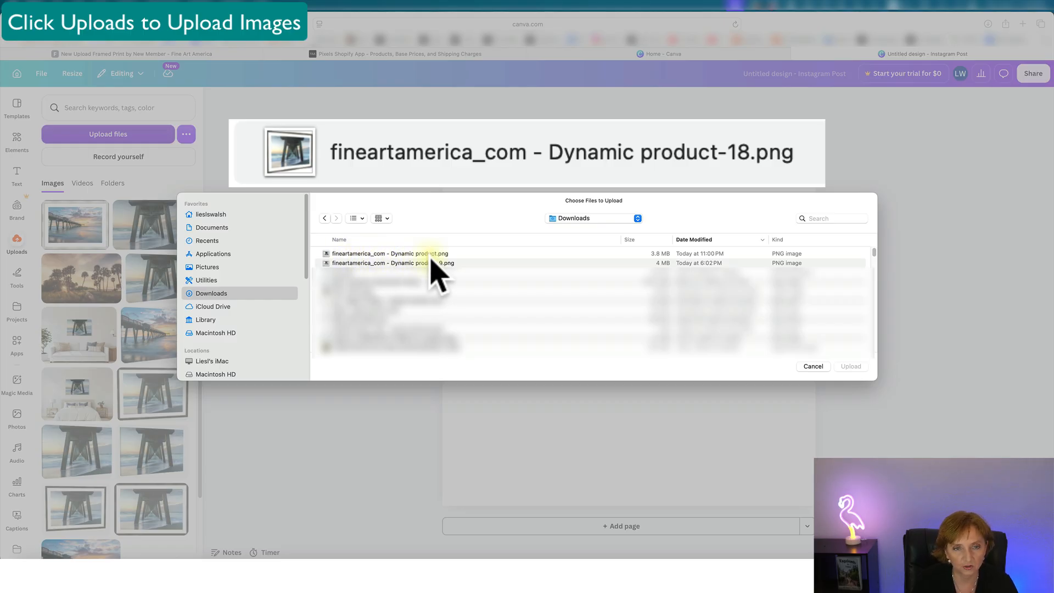
click(367, 254)
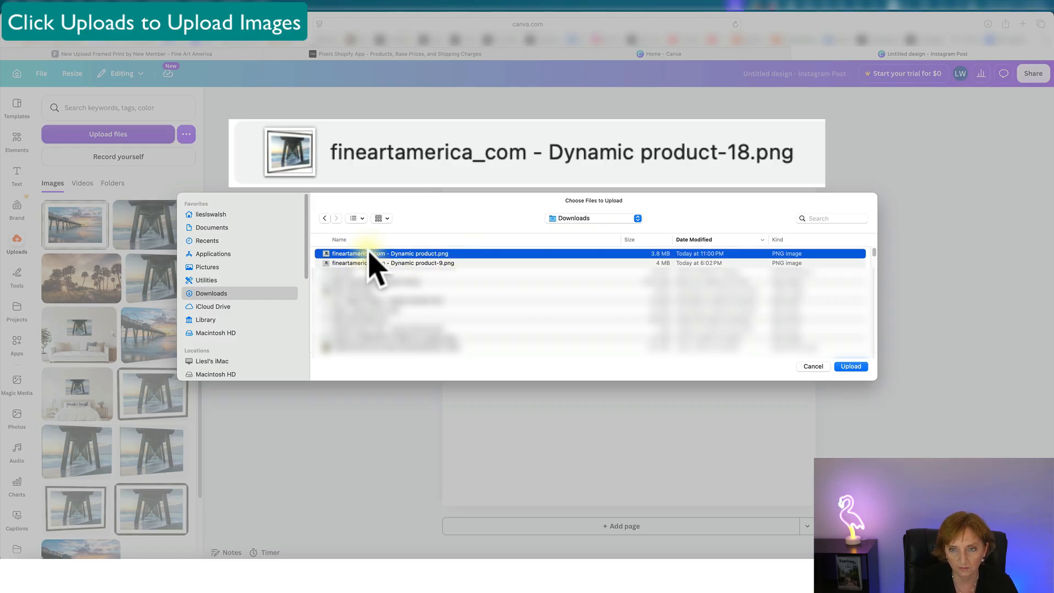
click(848, 367)
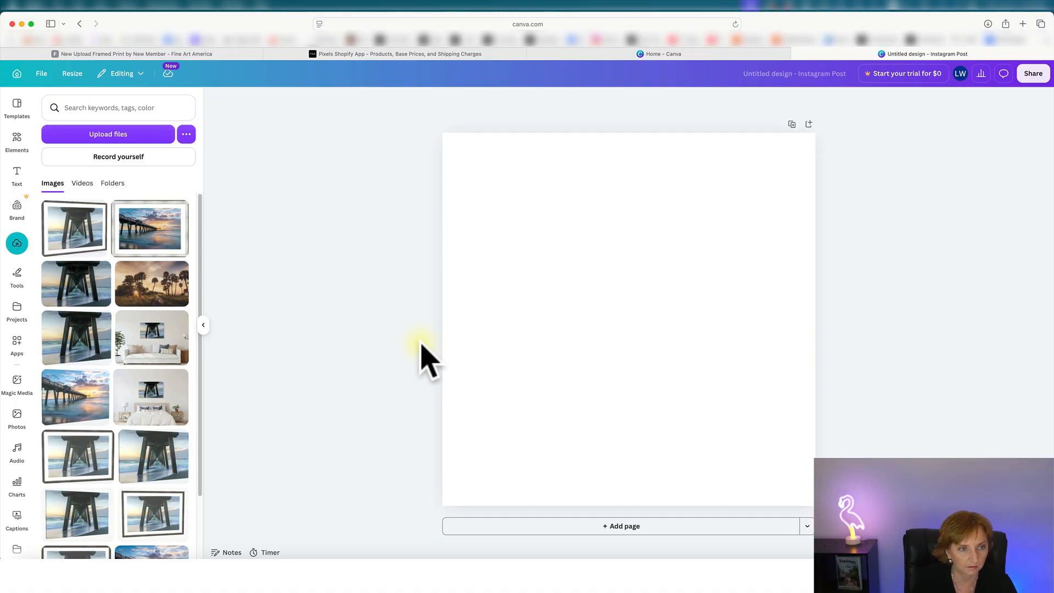
Place the uploaded angled print on the page, enlarge it to nearly the page's width, and move it toward the upper part of the page.
click(70, 236)
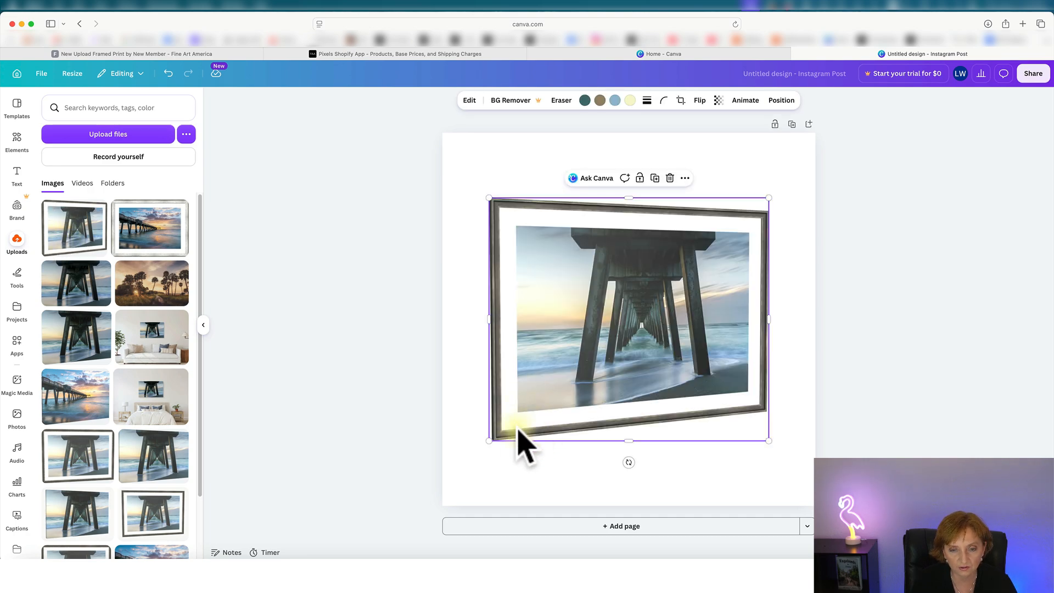
drag(488, 441, 452, 472)
drag(768, 199, 812, 176)
drag(680, 261, 677, 245)
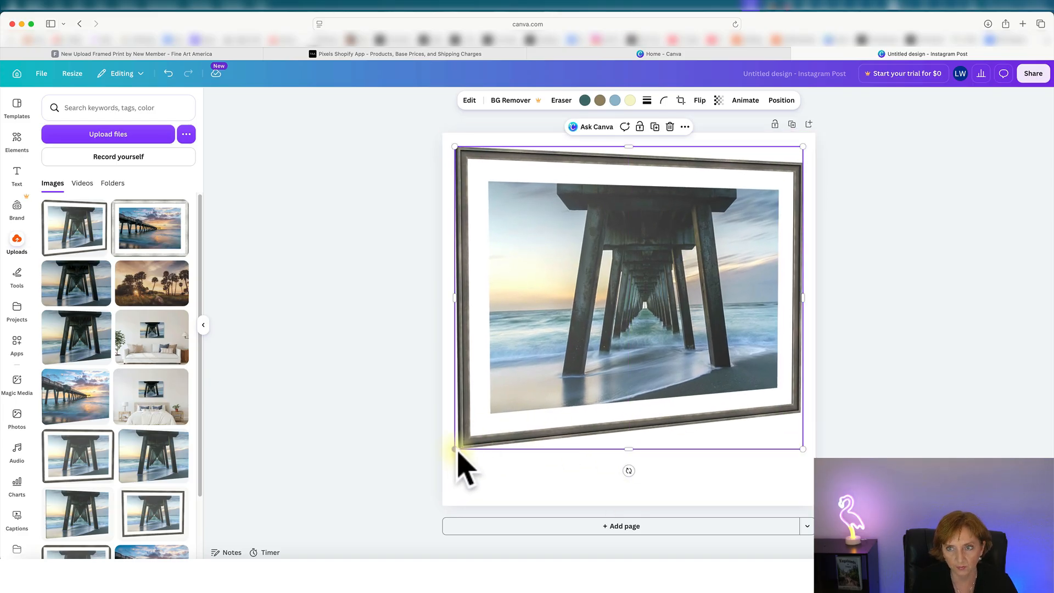
drag(455, 449, 460, 444)
drag(656, 374, 655, 377)
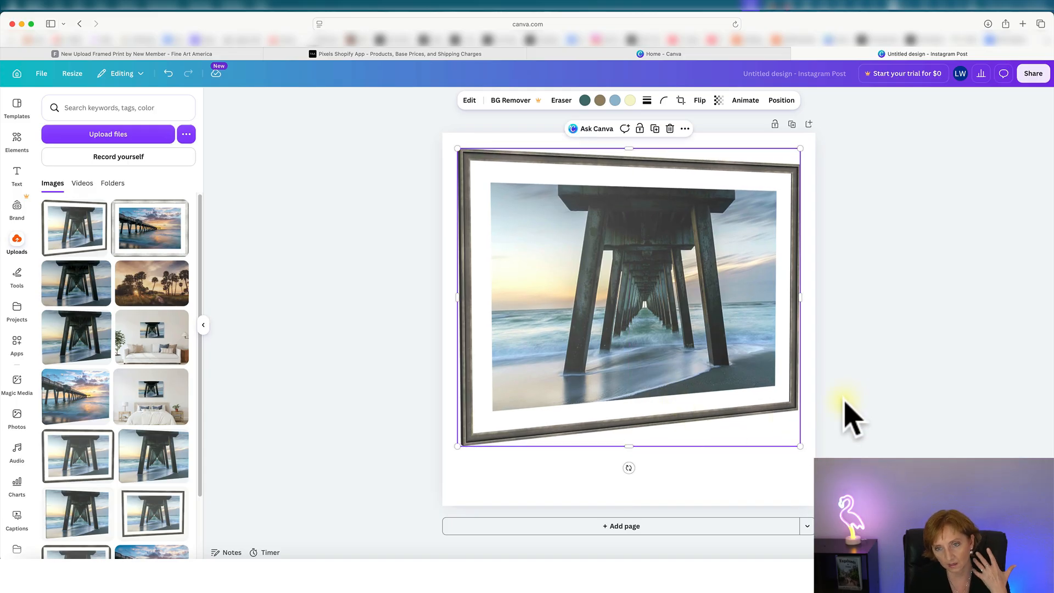
click(856, 411)
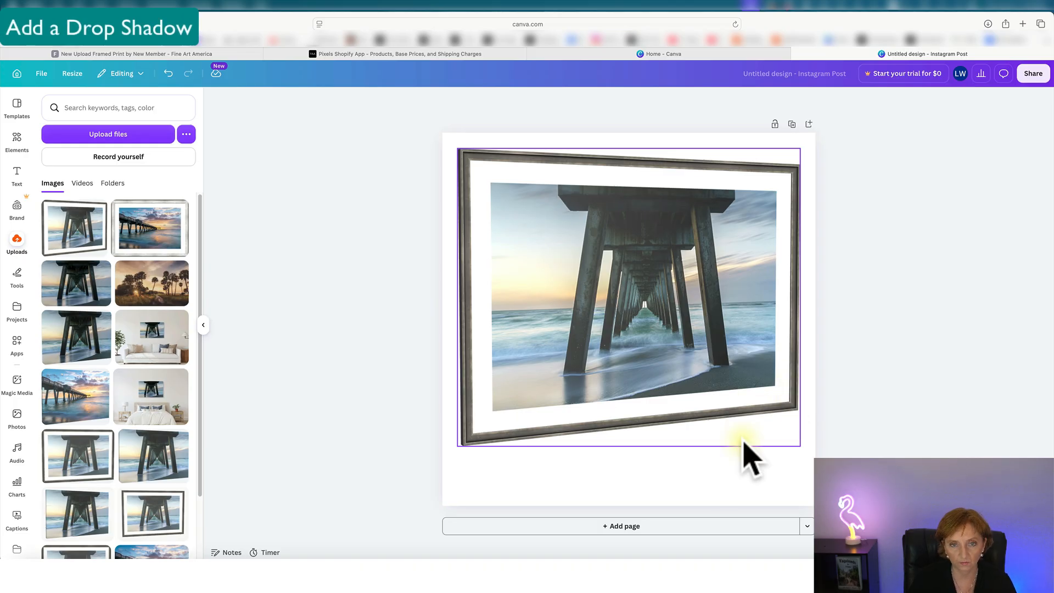
Add a Drop shadow to the framed print image.
click(605, 308)
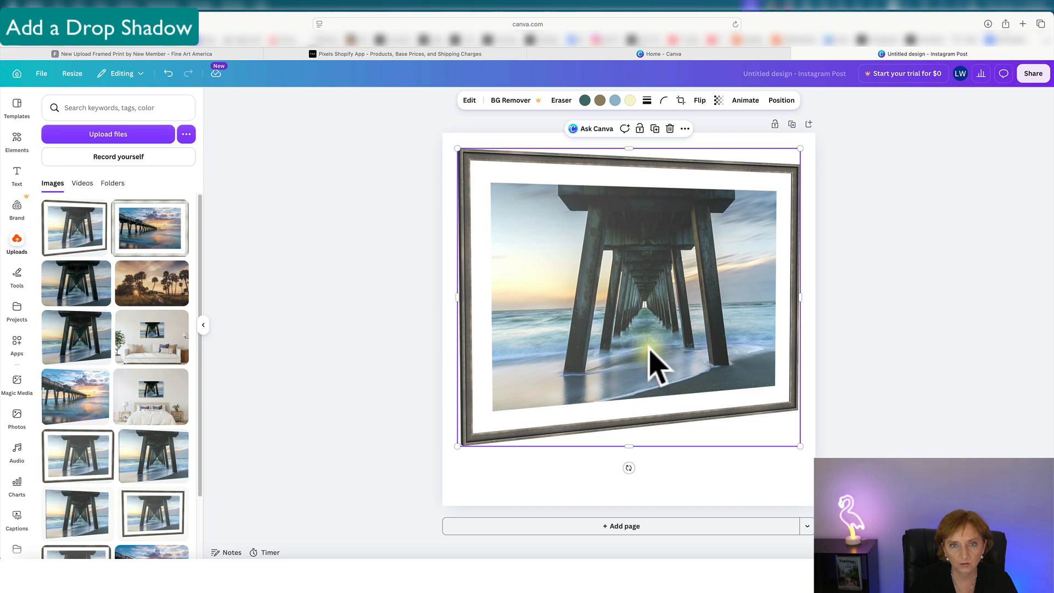
click(466, 101)
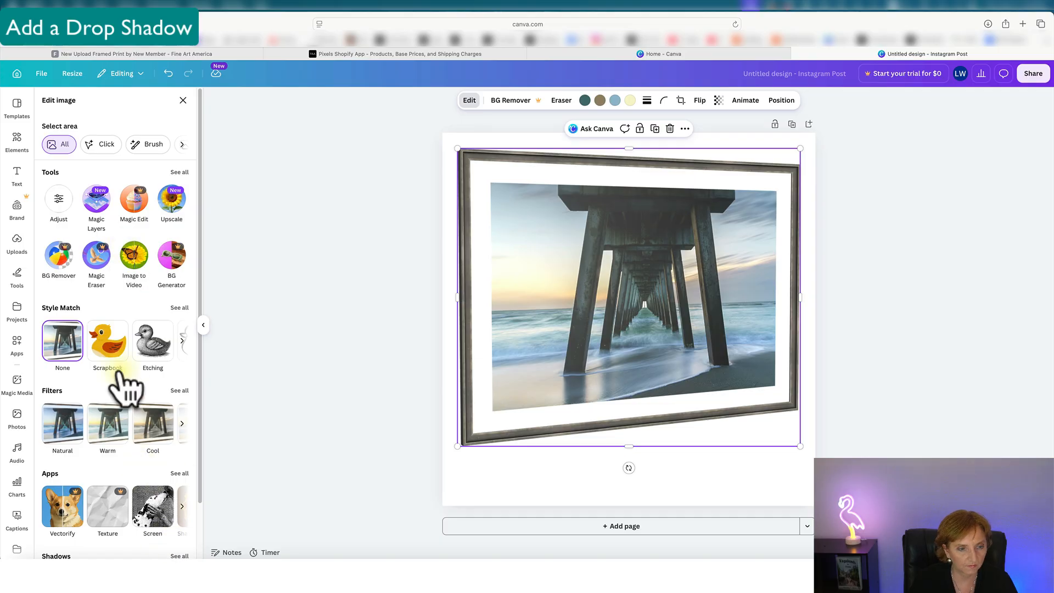
scroll(159, 461, down, 3)
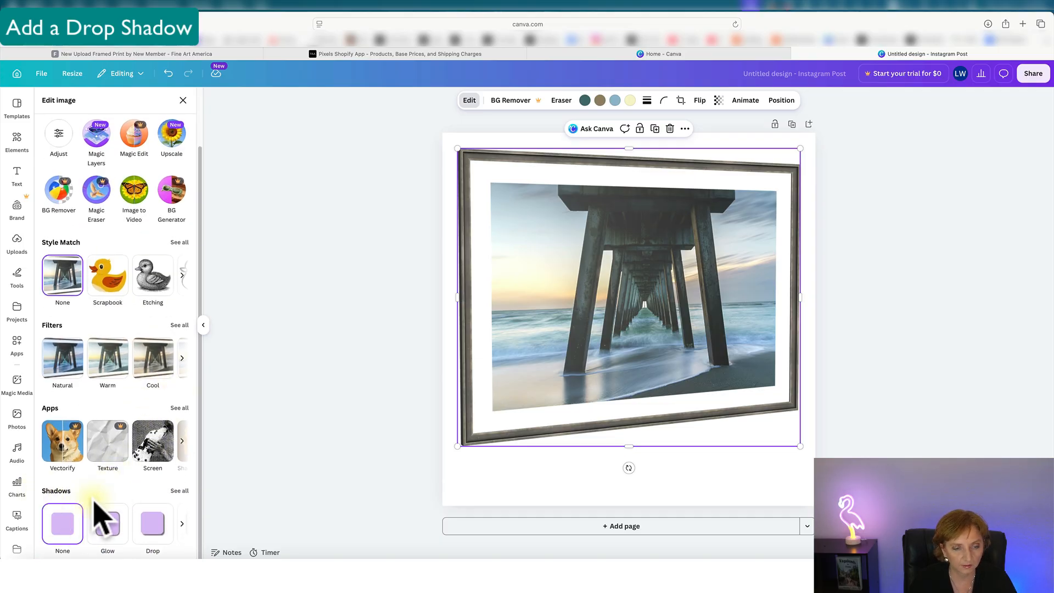
click(153, 528)
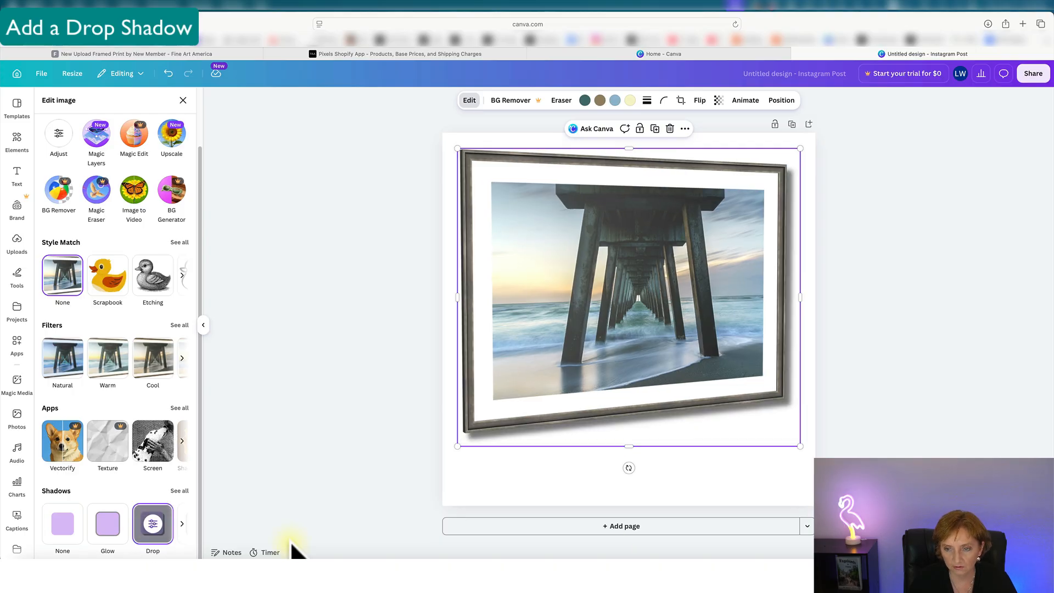
click(784, 486)
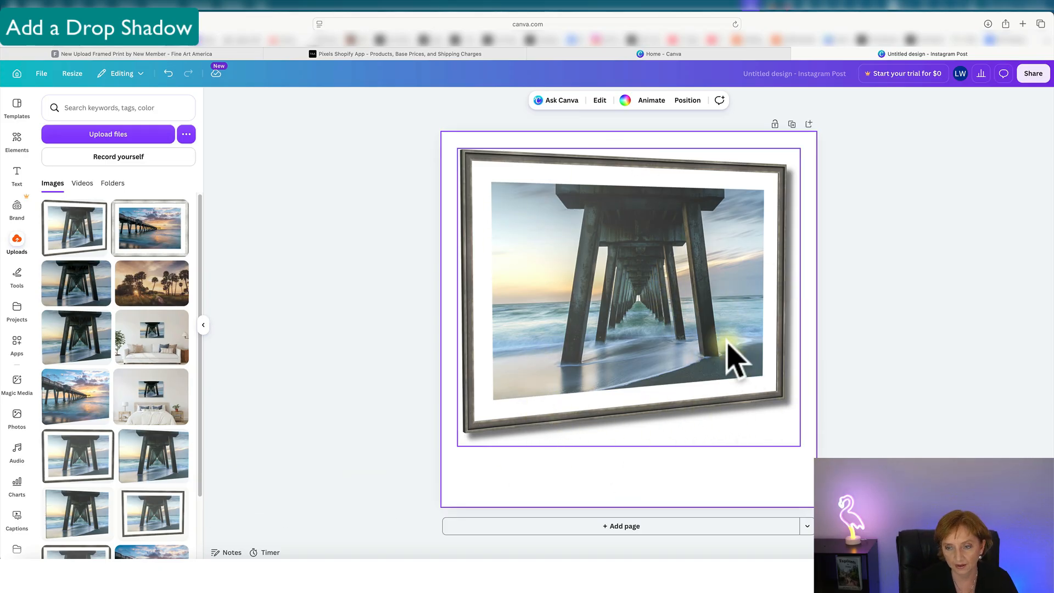
click(782, 437)
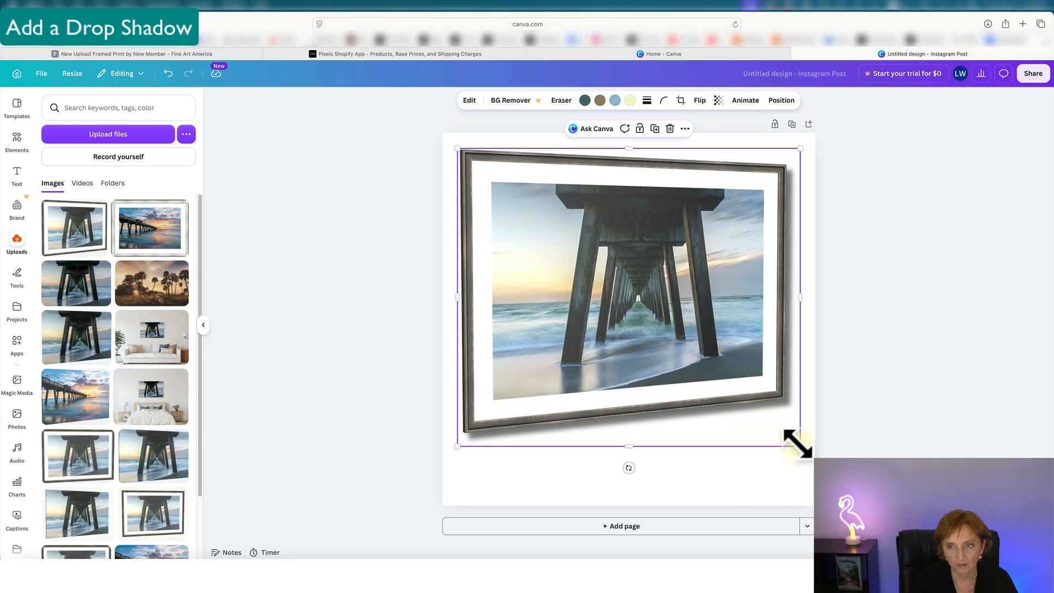
Nudge the framed print slightly higher on the page.
drag(801, 446, 801, 447)
drag(590, 368, 624, 377)
click(687, 480)
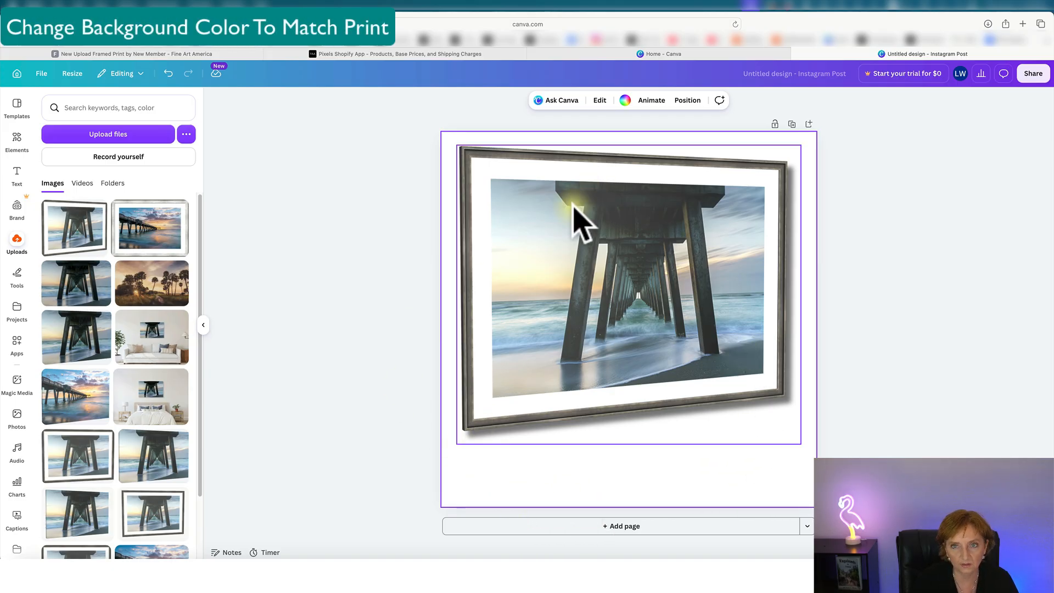
Compare the light gray and dark gray photo colors as the page background, settling on the blue-gray photo color.
click(625, 101)
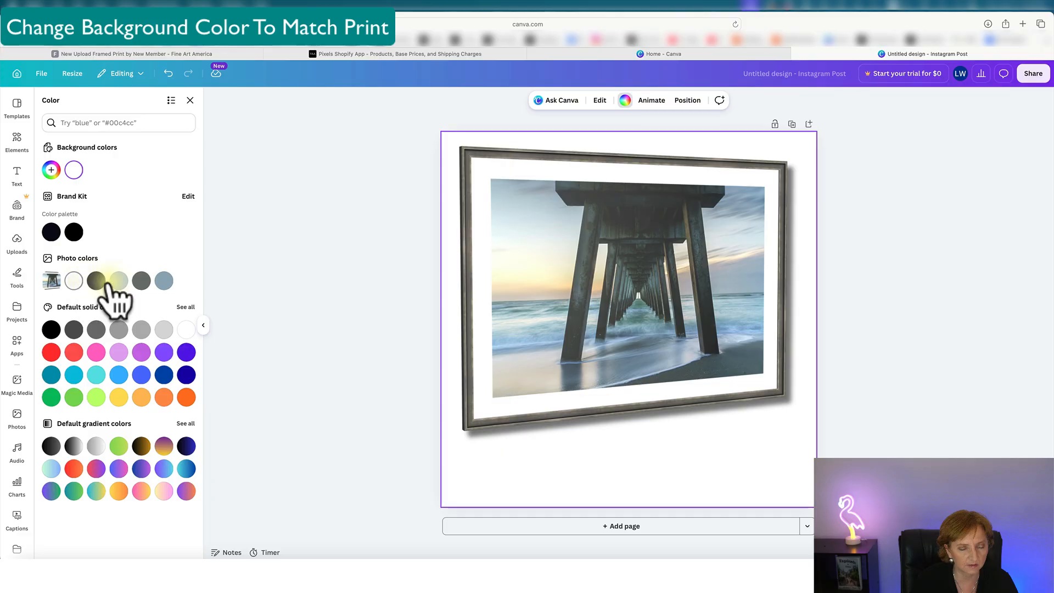
click(164, 280)
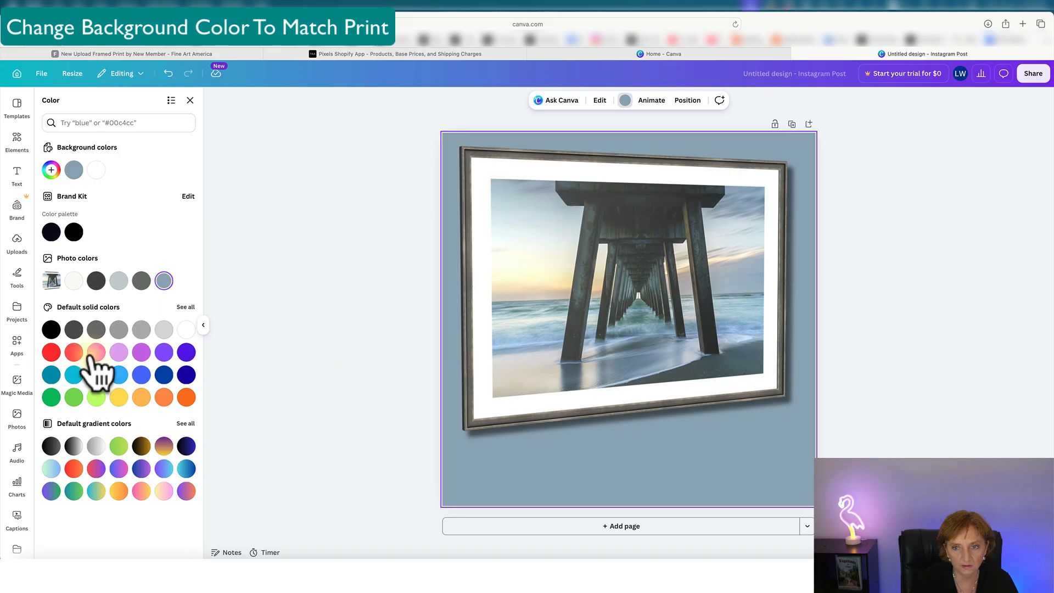
click(119, 281)
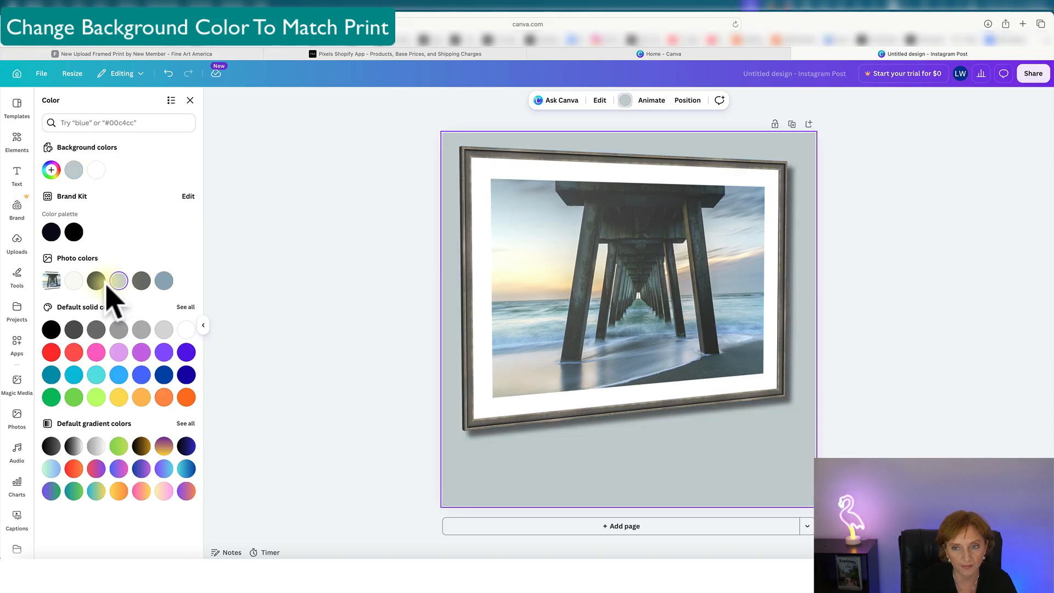
click(96, 280)
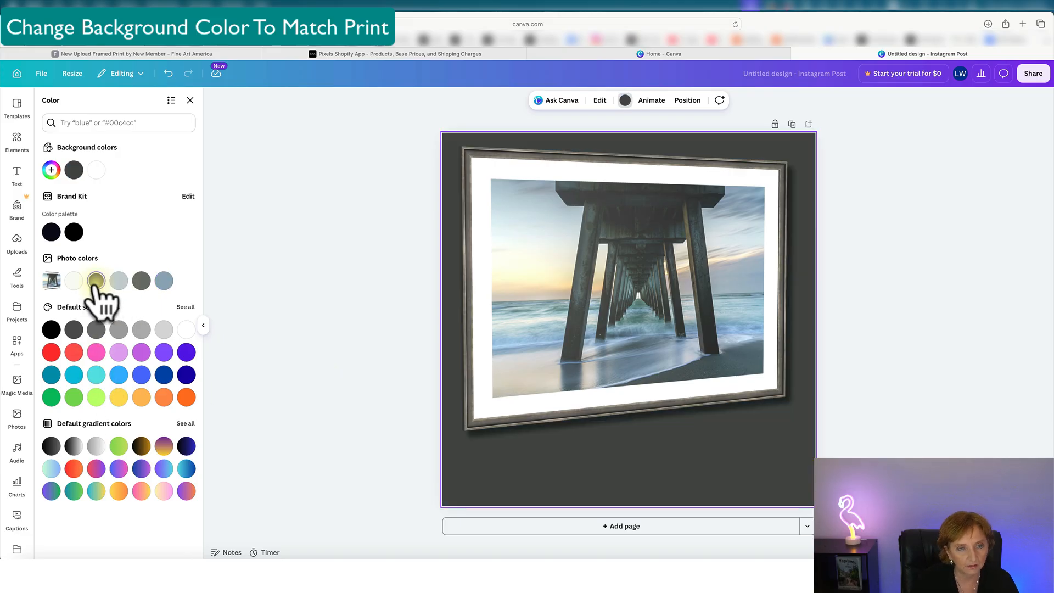
click(118, 280)
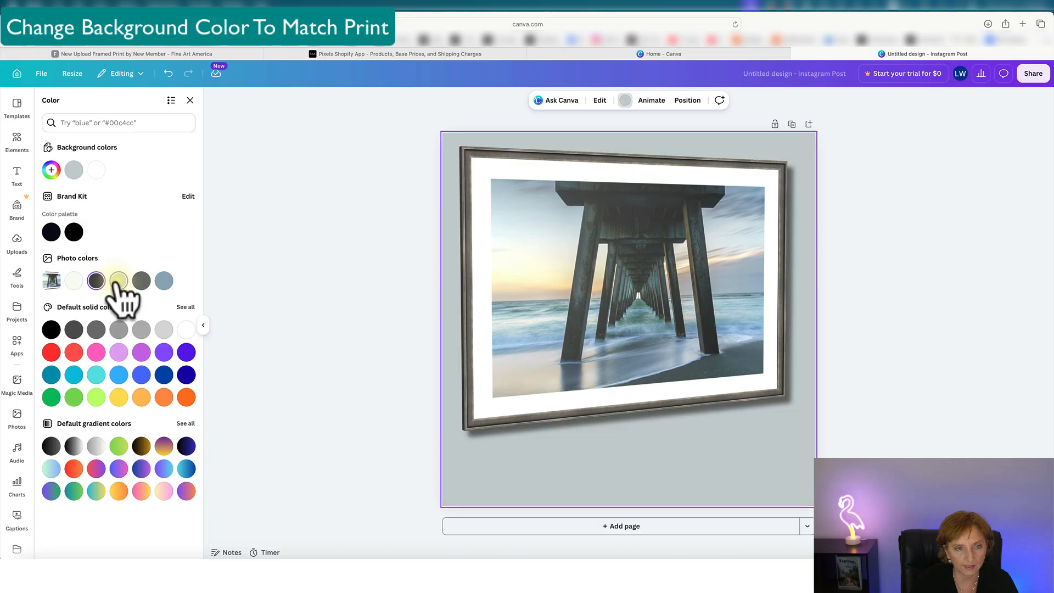
click(163, 280)
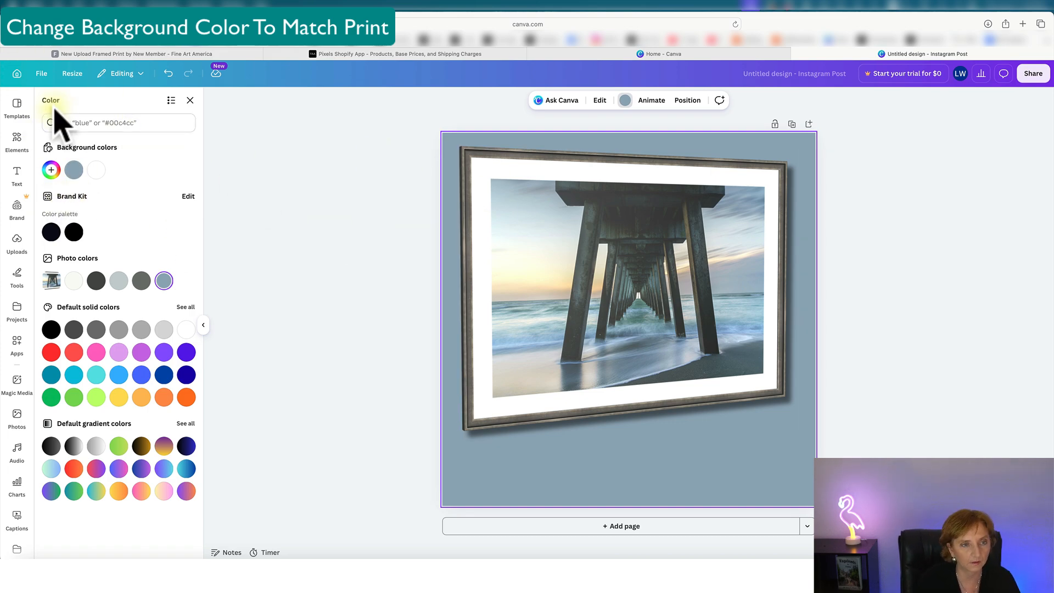
Fine-tune the page background into a custom light blue solid color, #BAD7E6.
click(51, 171)
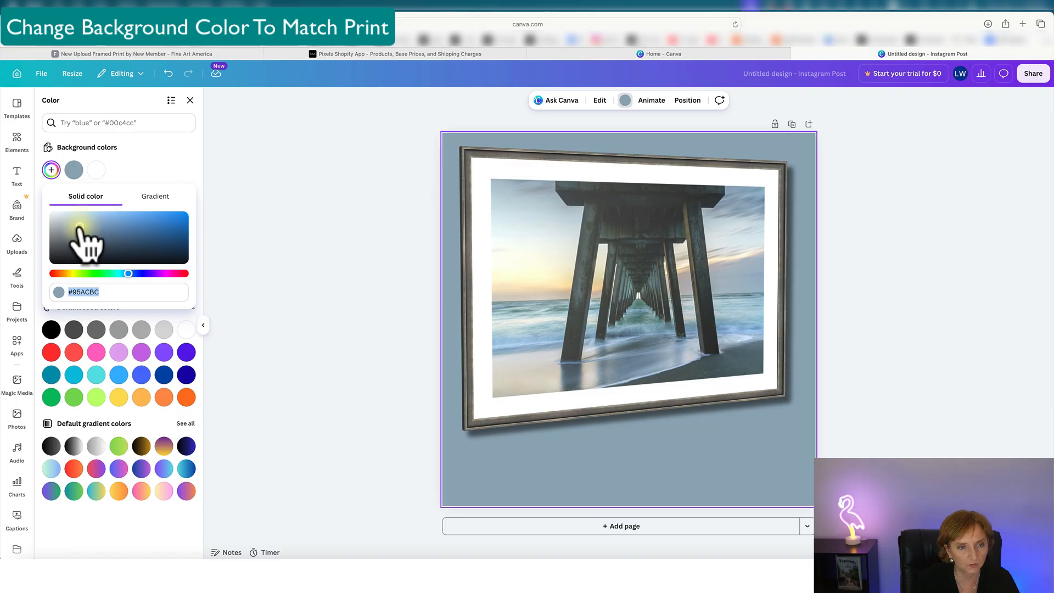
click(80, 225)
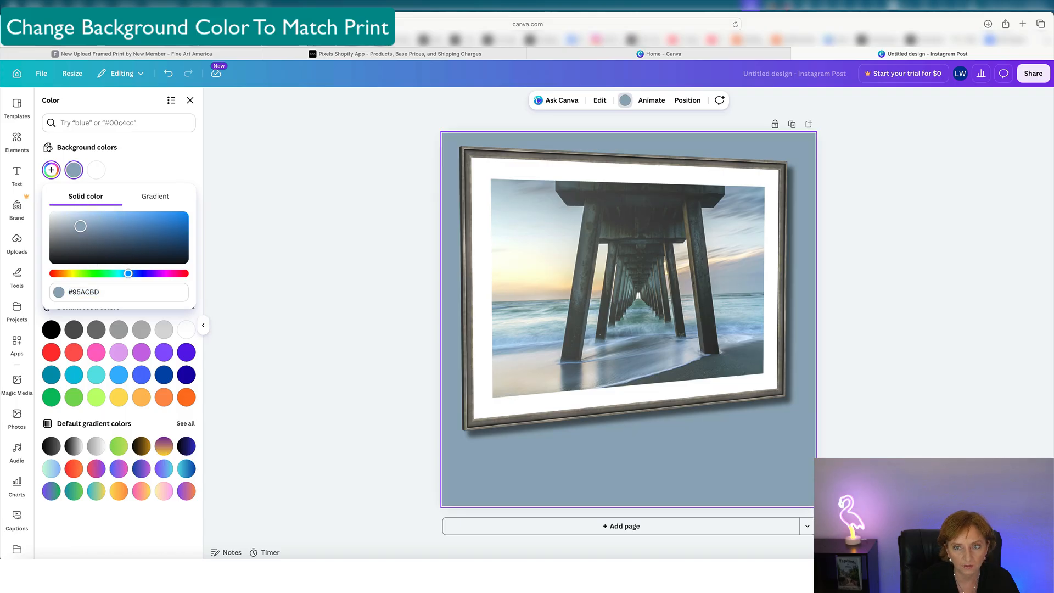
drag(80, 222, 120, 228)
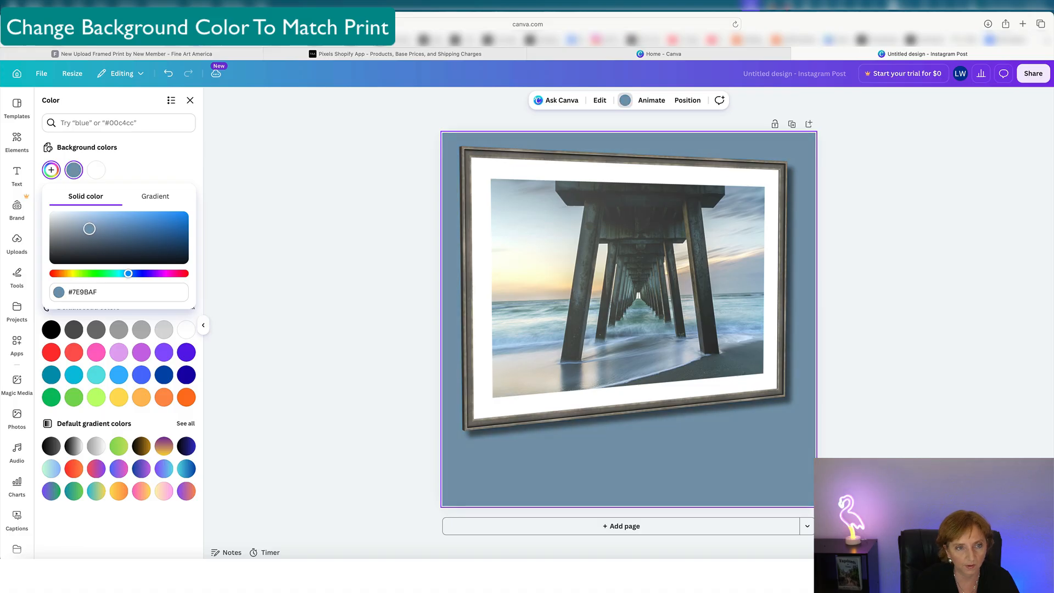
drag(76, 227, 73, 217)
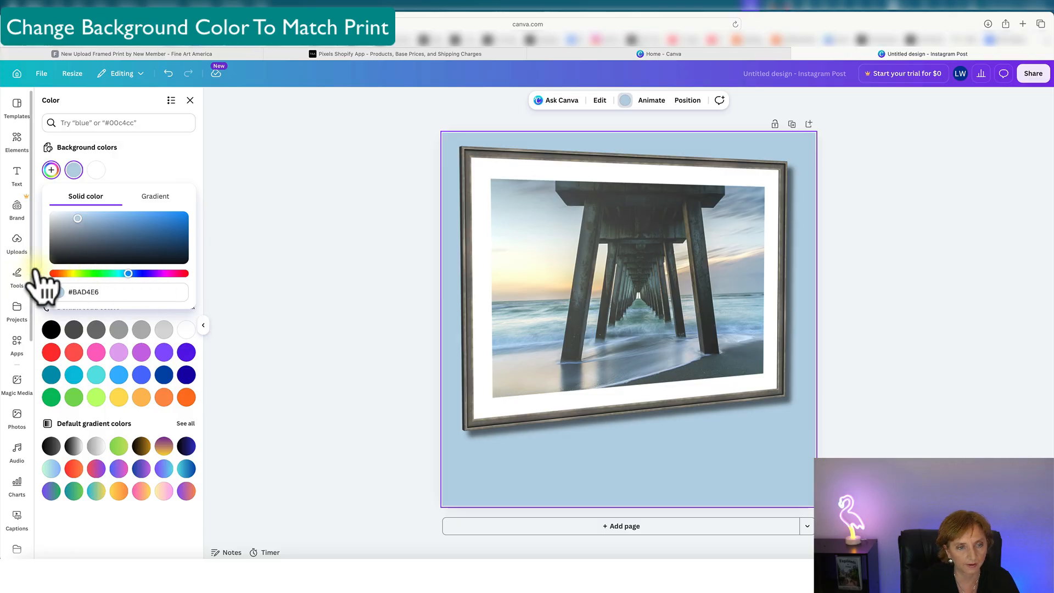
mouse_move(129, 270)
mouse_down()
mouse_move(84, 275)
mouse_move(160, 274)
mouse_move(89, 275)
mouse_move(127, 278)
mouse_up()
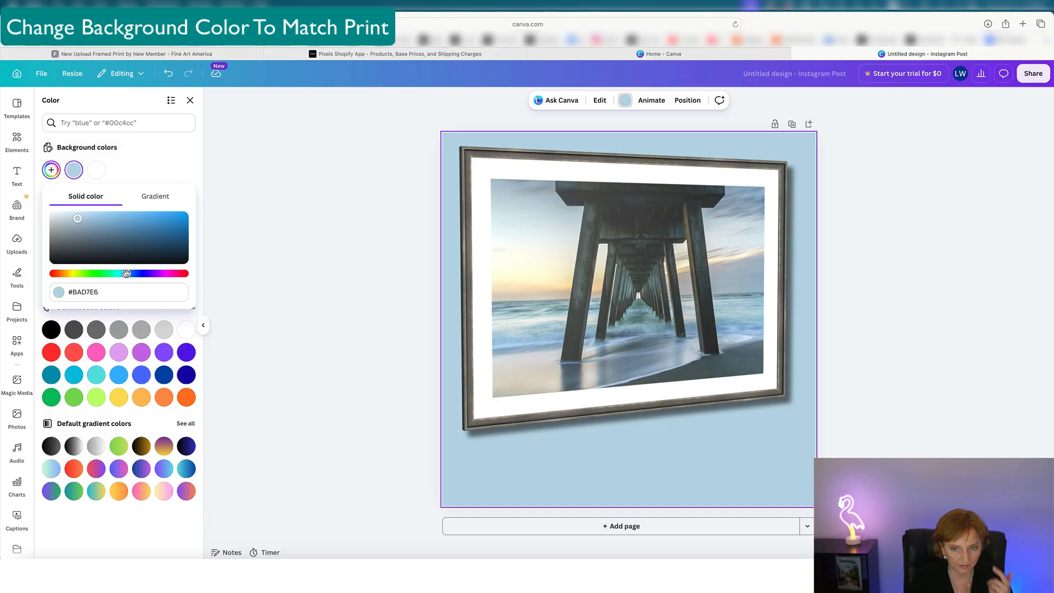
click(652, 458)
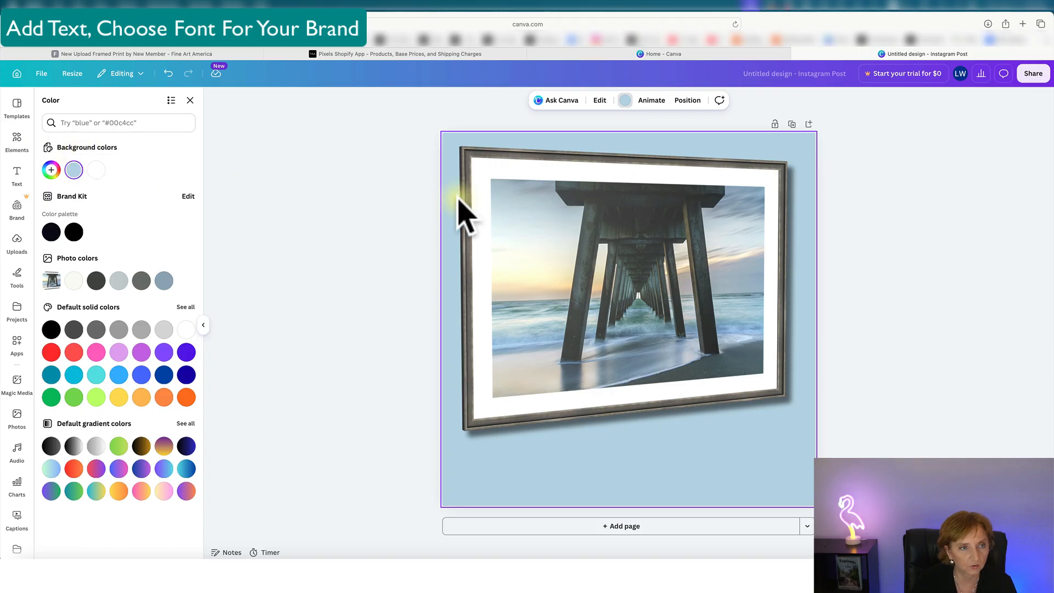
Look through the font combinations, add a plain text box, and place it below the framed print.
click(17, 172)
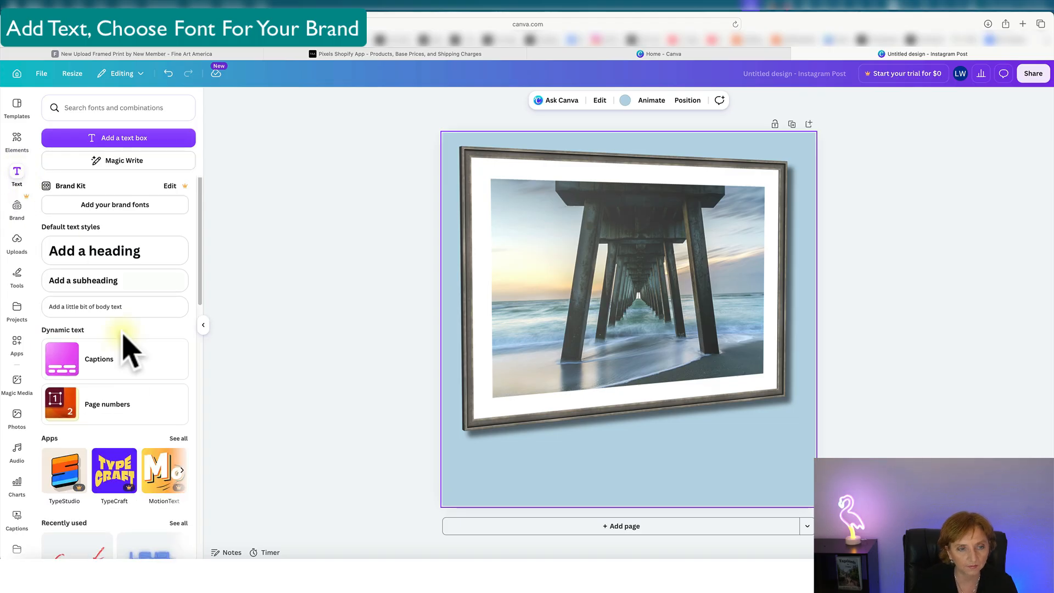
scroll(140, 409, down, 4)
scroll(141, 414, down, 5)
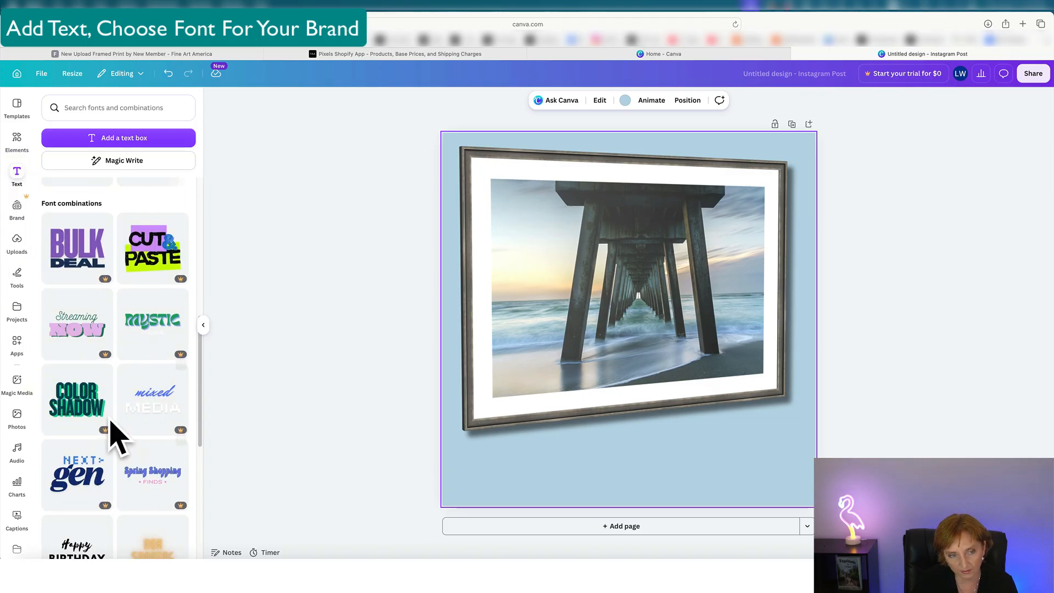
scroll(118, 435, down, 3)
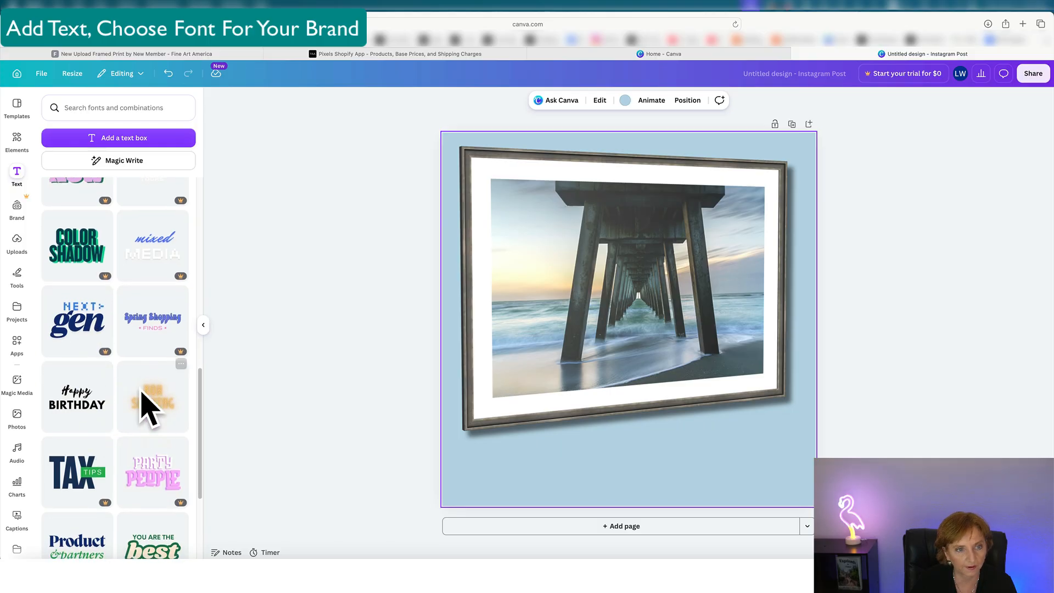
scroll(115, 420, up, 10)
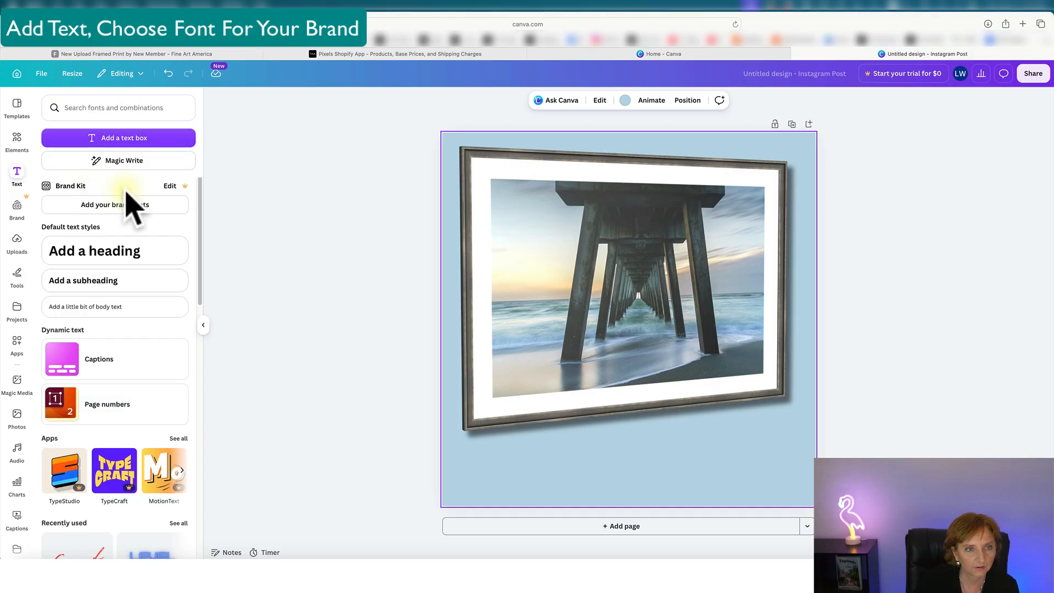
click(112, 140)
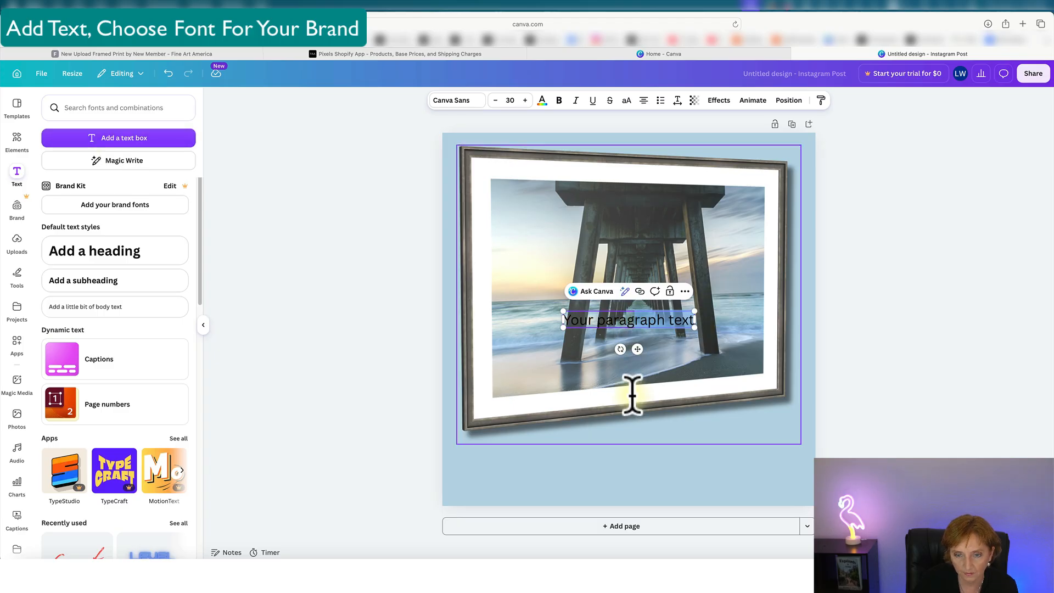
click(573, 491)
drag(616, 313, 620, 478)
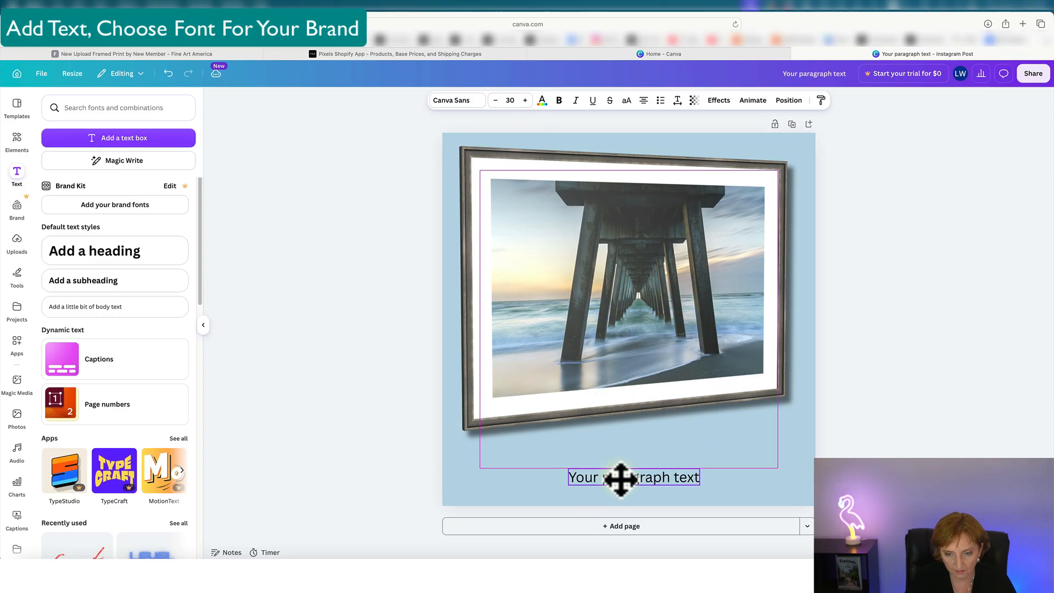
Set the placeholder text's font to Cinzel Decorative.
click(580, 478)
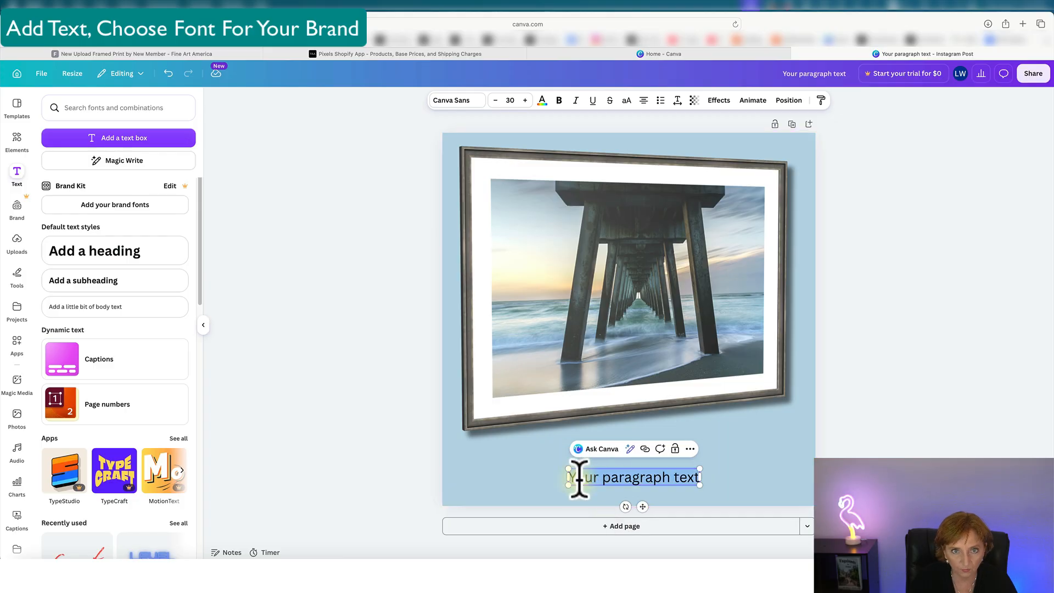
click(468, 102)
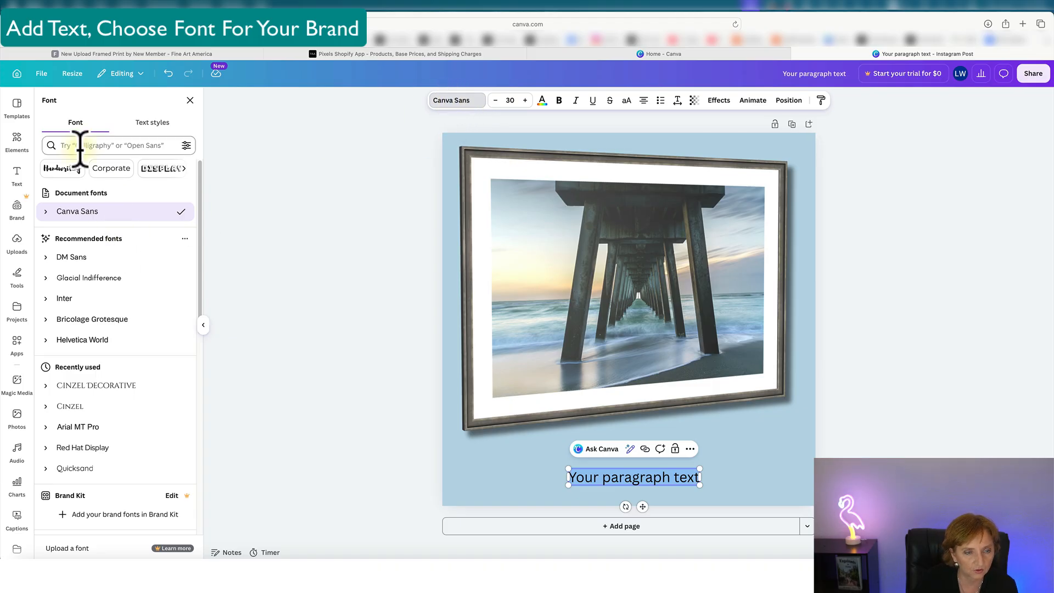
scroll(107, 371, down, 8)
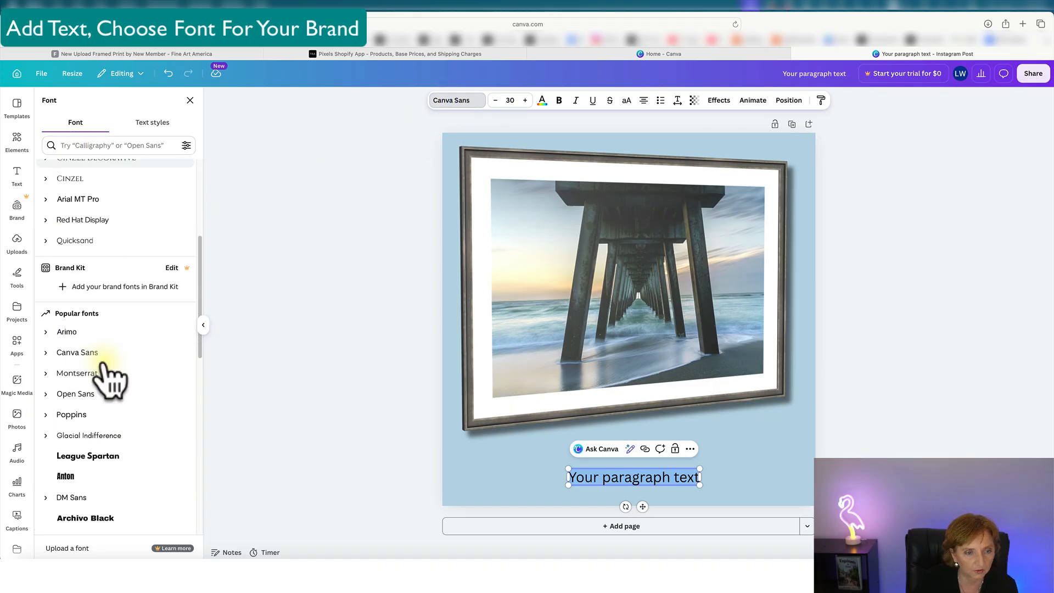
scroll(105, 368, up, 10)
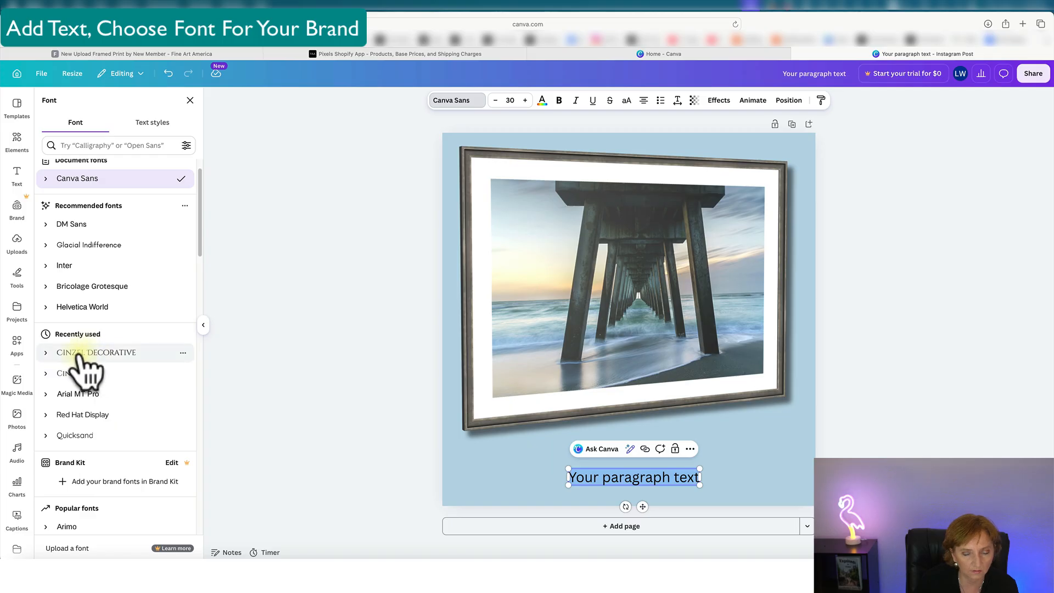
click(95, 353)
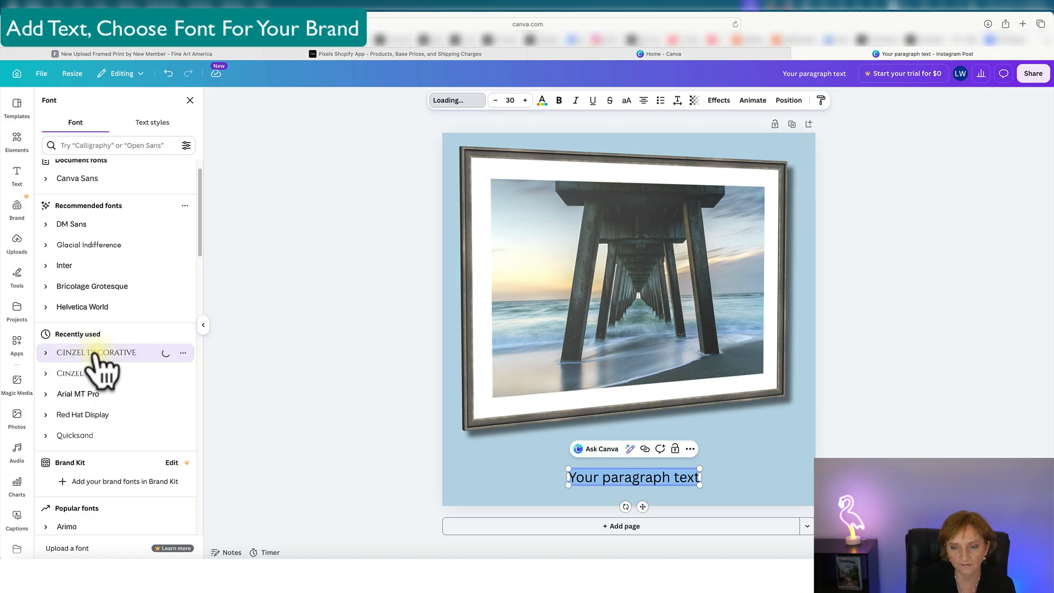
Replace the placeholder text with the artist's Pixels.com website address.
click(705, 476)
click(714, 473)
key(BackSpace)
key(BackSpace)
key(BackSpace)
key(BackSpace)
key(BackSpace)
key(BackSpace)
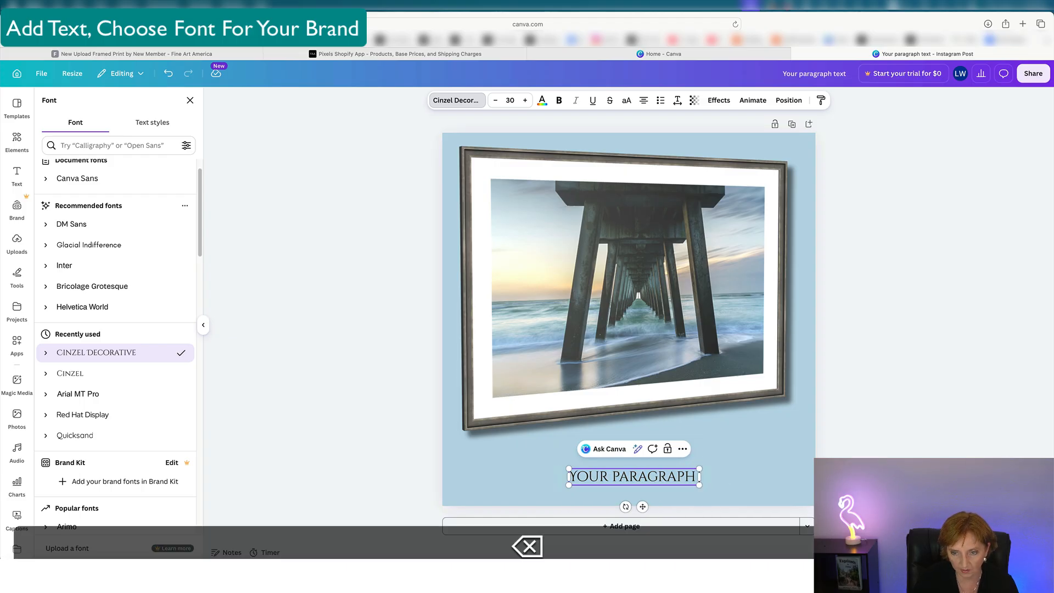
key(BackSpace)
key(BackSpace)
key(BackSpace)
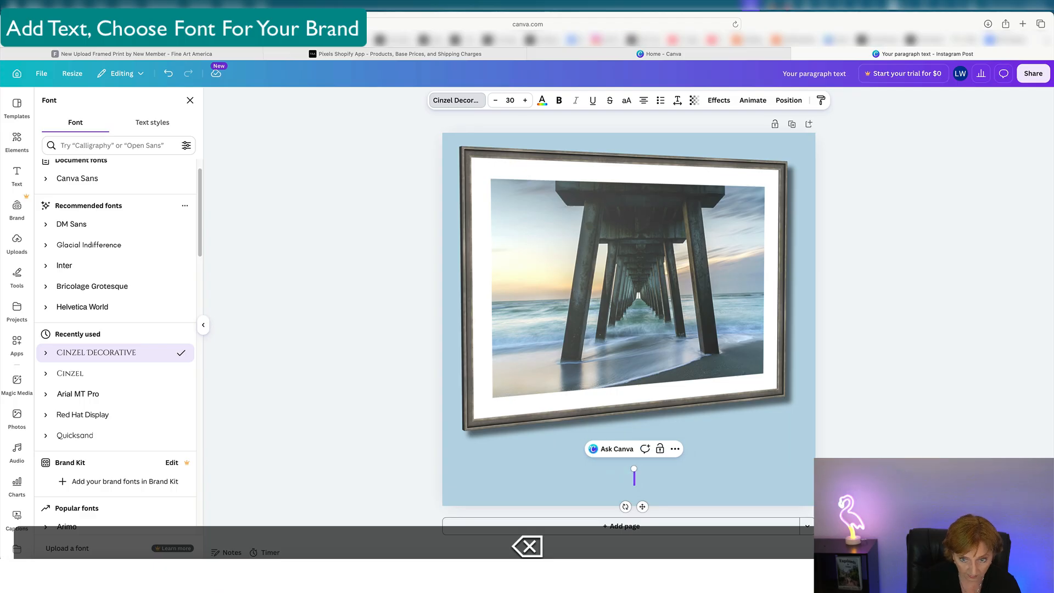
text(I)
text(IESL)
text(-WALSH)
text(.PIX)
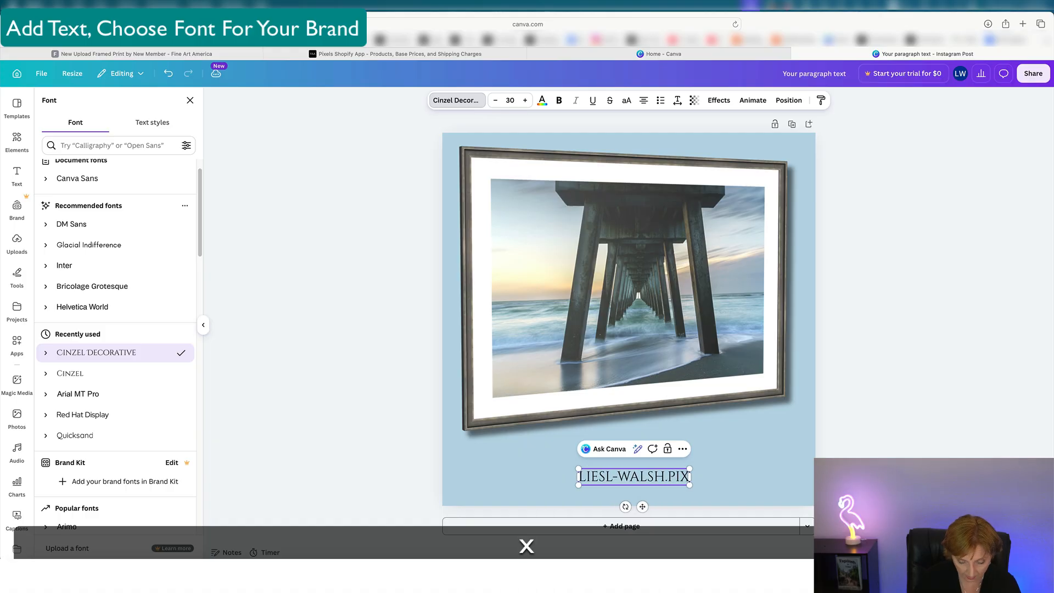
text(ELS.COM)
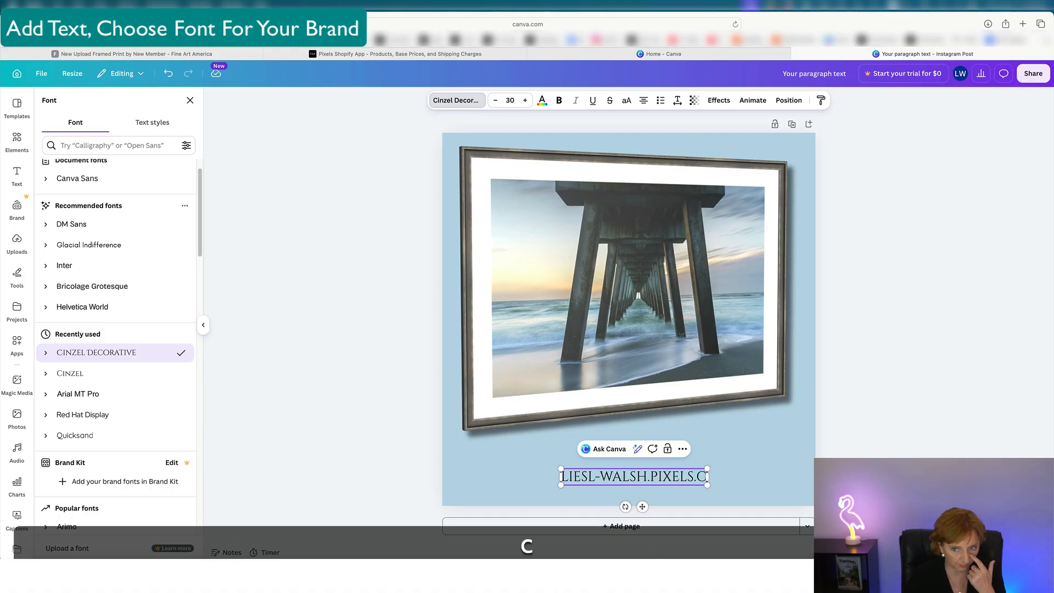
Move the website address slightly lower, centered horizontally on the page.
click(791, 470)
drag(703, 475, 703, 482)
click(765, 490)
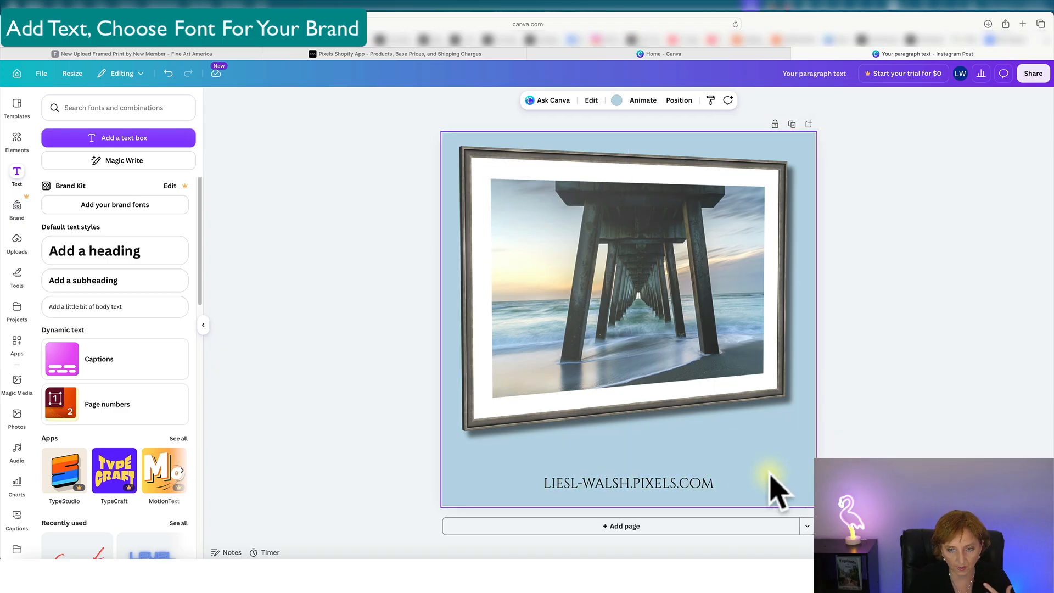
Insert the line "Venice Fishing Pier, Florida" above the website address and move the two-line text up within the page.
click(648, 482)
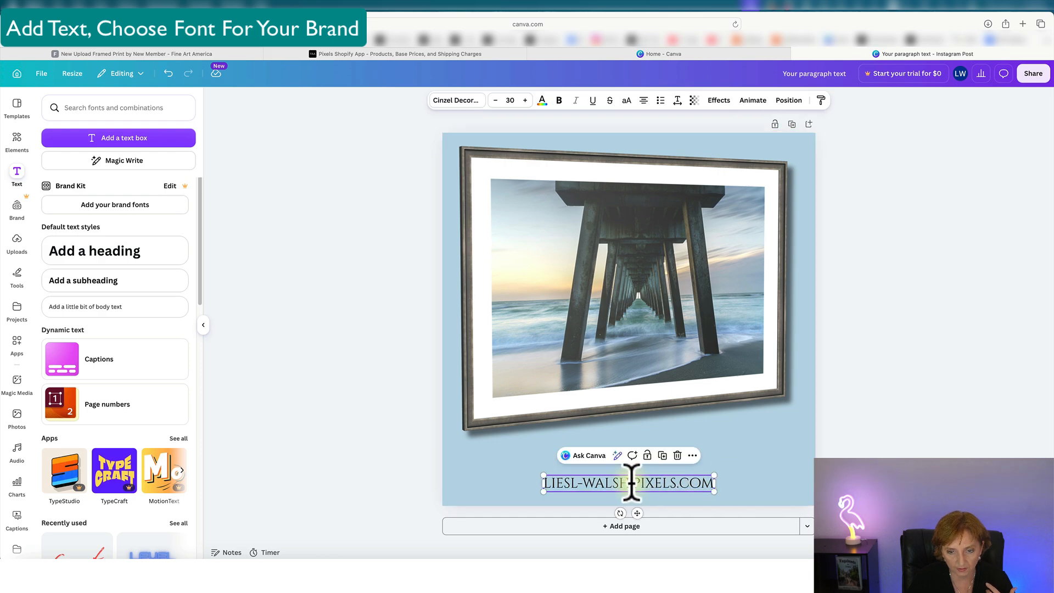
click(548, 483)
key(Left)
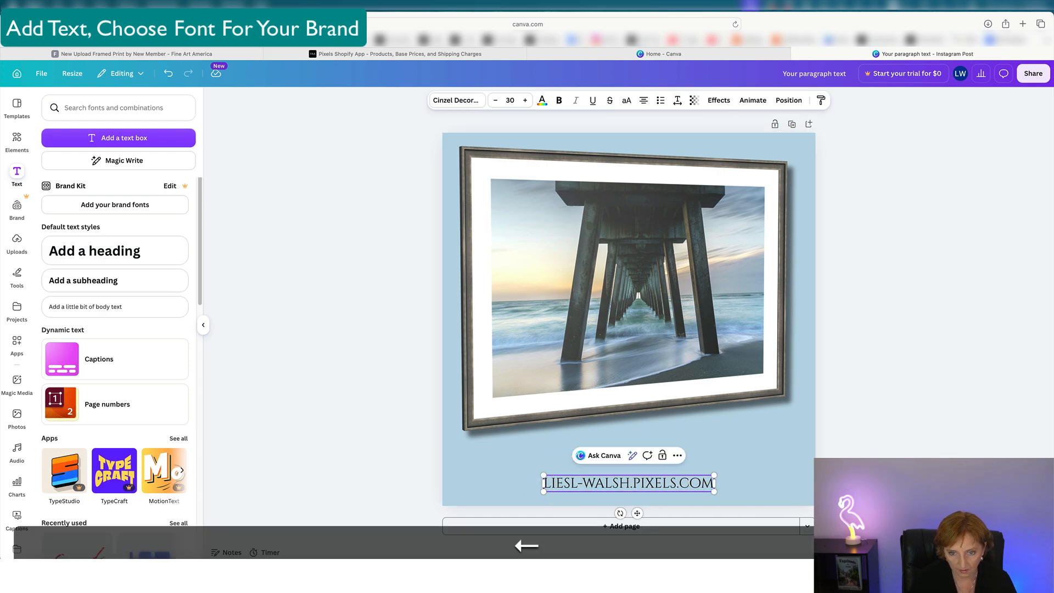
key(Return)
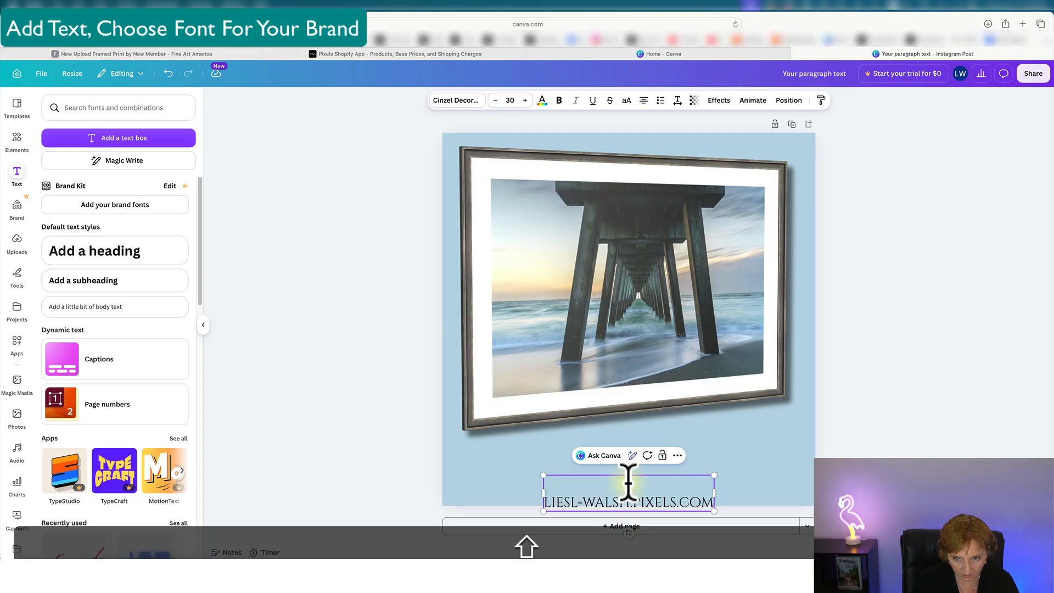
text(VENIce Fishing Pier, FLorida)
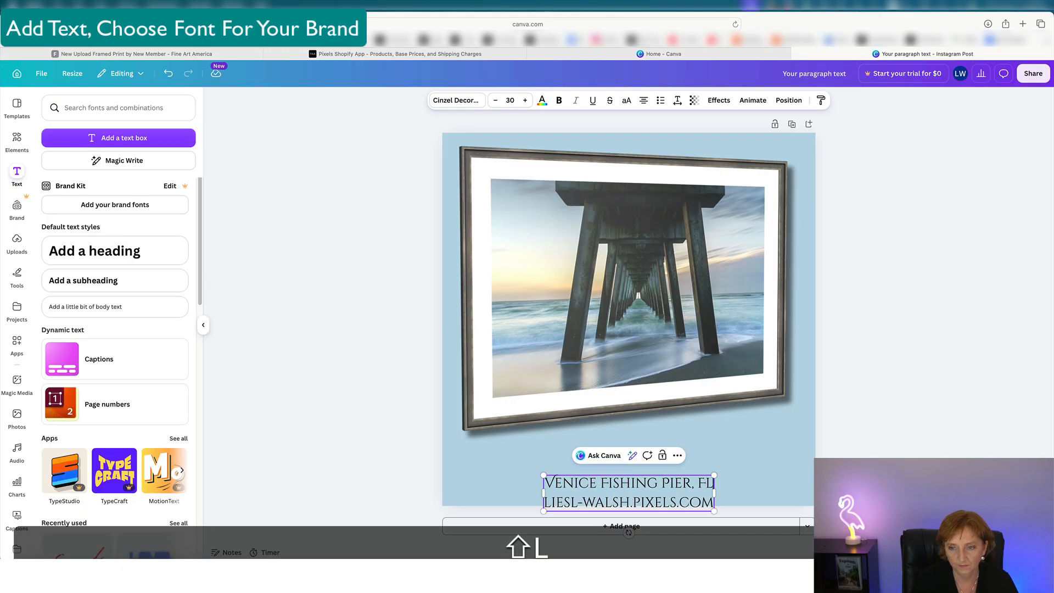
drag(682, 492, 686, 478)
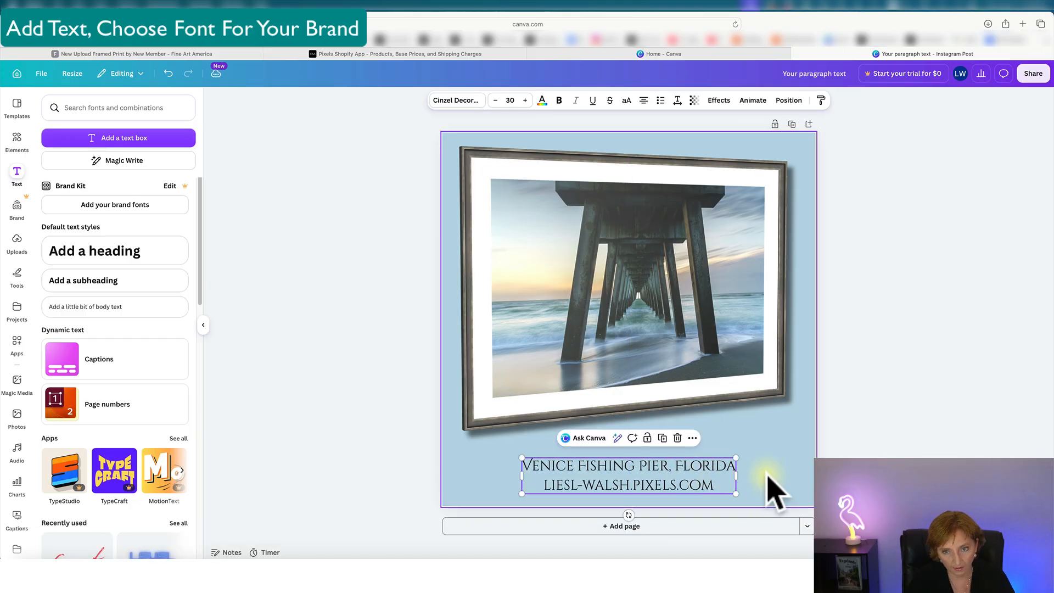
click(807, 468)
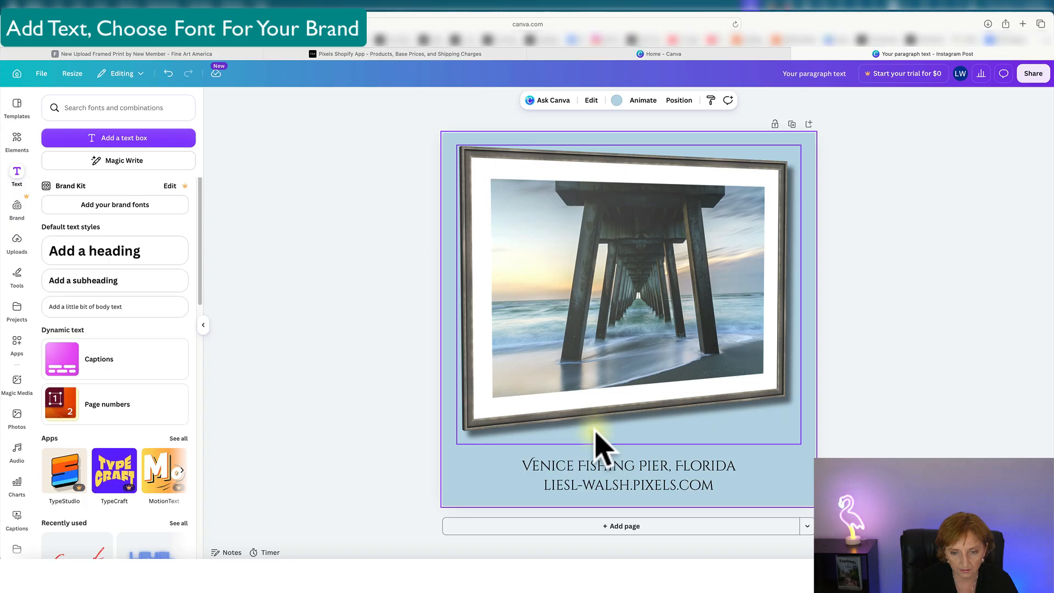
Insert "A view to Eternity," before "Venice Fishing Pier, Florida" in the text's first line.
click(546, 464)
drag(526, 467, 532, 466)
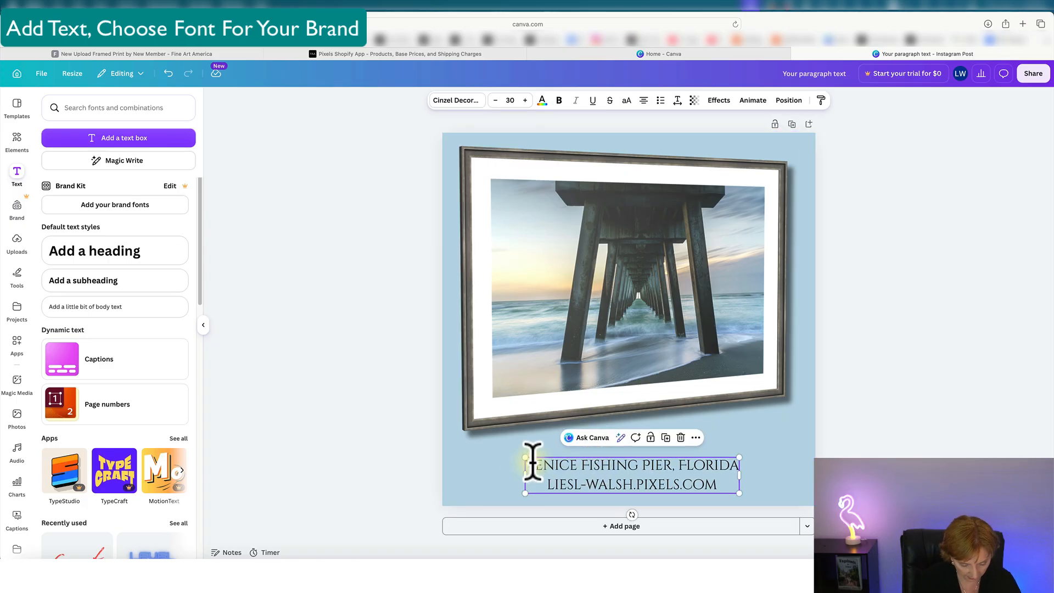
click(528, 465)
text(A)
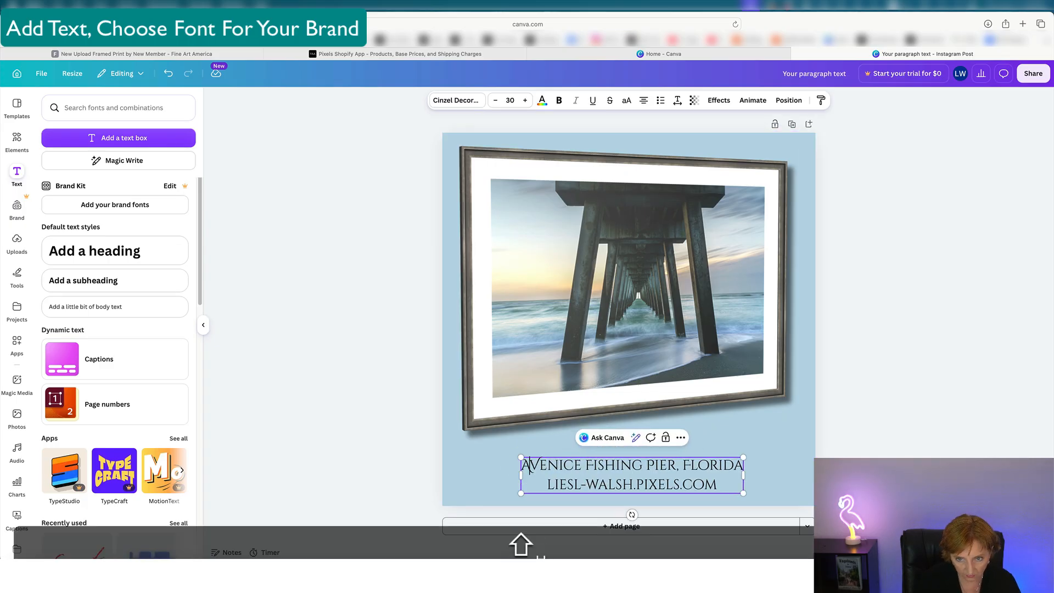
text( view to Eternity,)
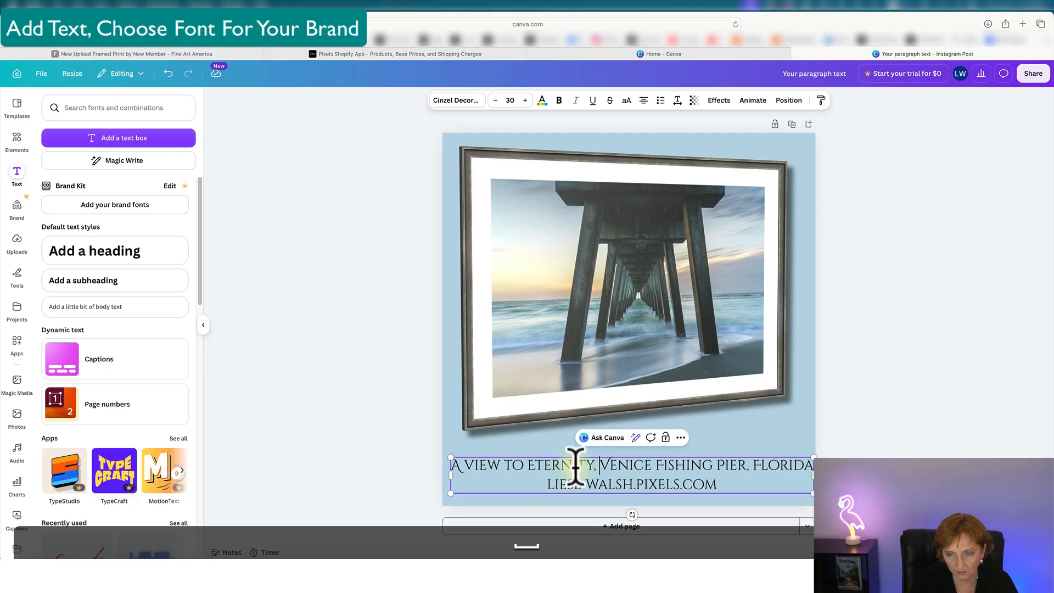
Shrink the two-line text so it fits inside the page margins and center it horizontally below the framed print.
click(799, 483)
drag(812, 493, 778, 491)
click(759, 449)
drag(722, 475, 736, 475)
click(925, 451)
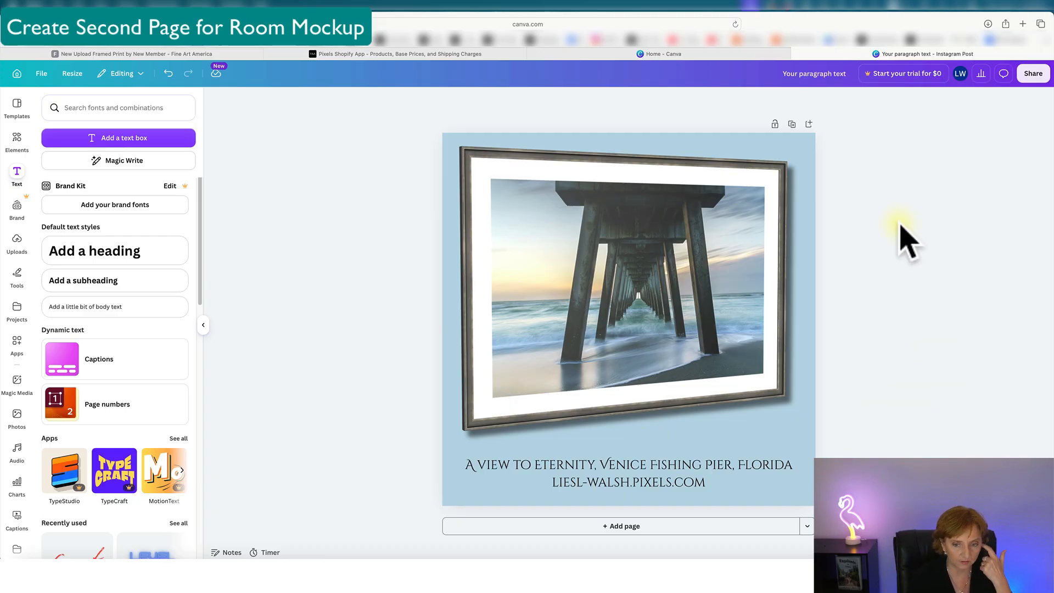
Add a second page to the design.
click(624, 527)
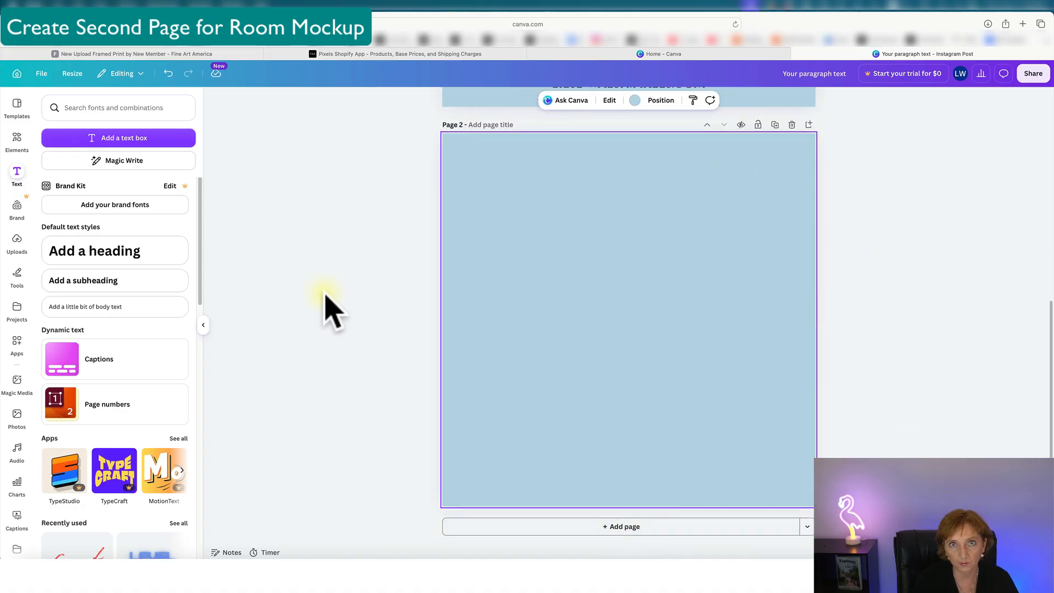
scroll(483, 321, up, 2)
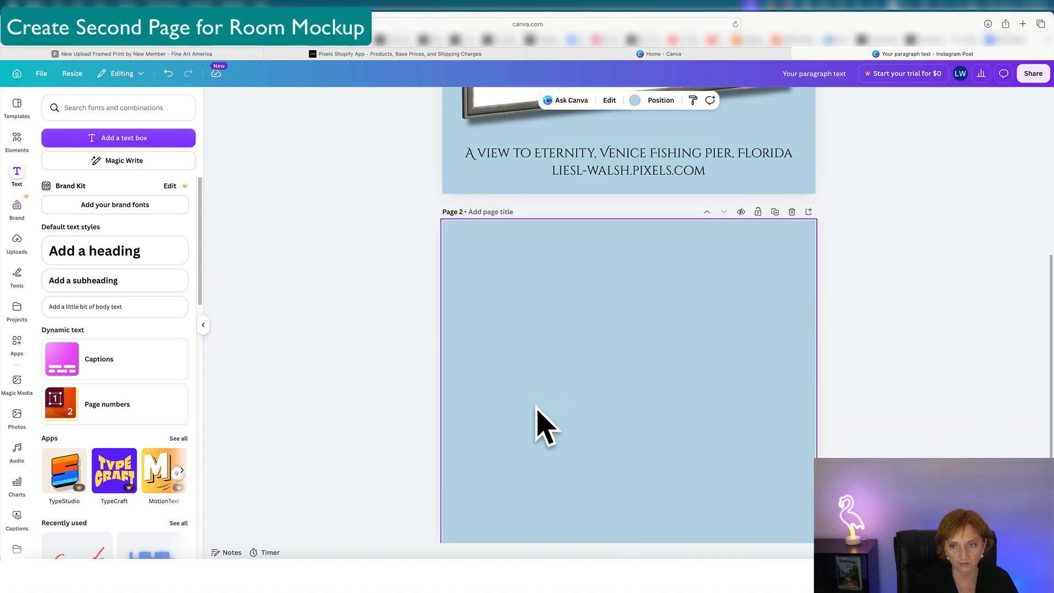
scroll(668, 387, up, 2)
scroll(672, 396, down, 3)
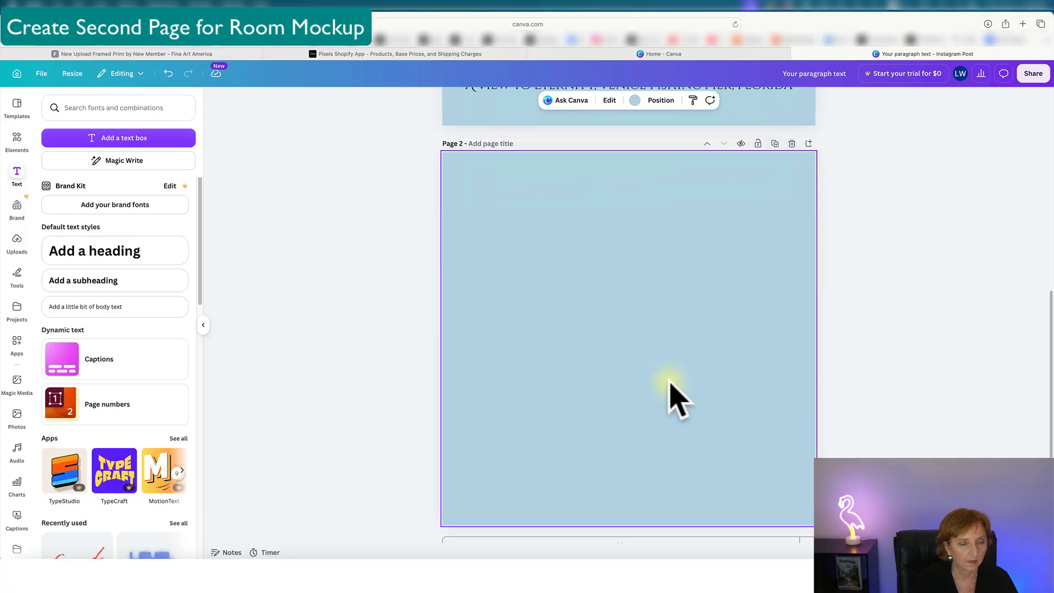
scroll(351, 411, up, 1)
scroll(349, 397, up, 2)
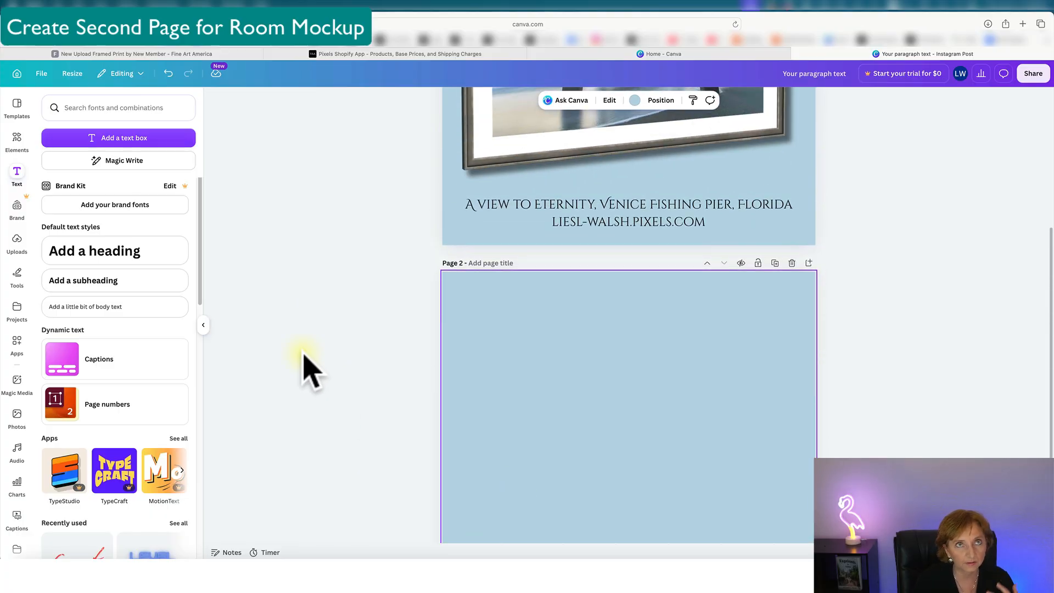
scroll(302, 364, up, 6)
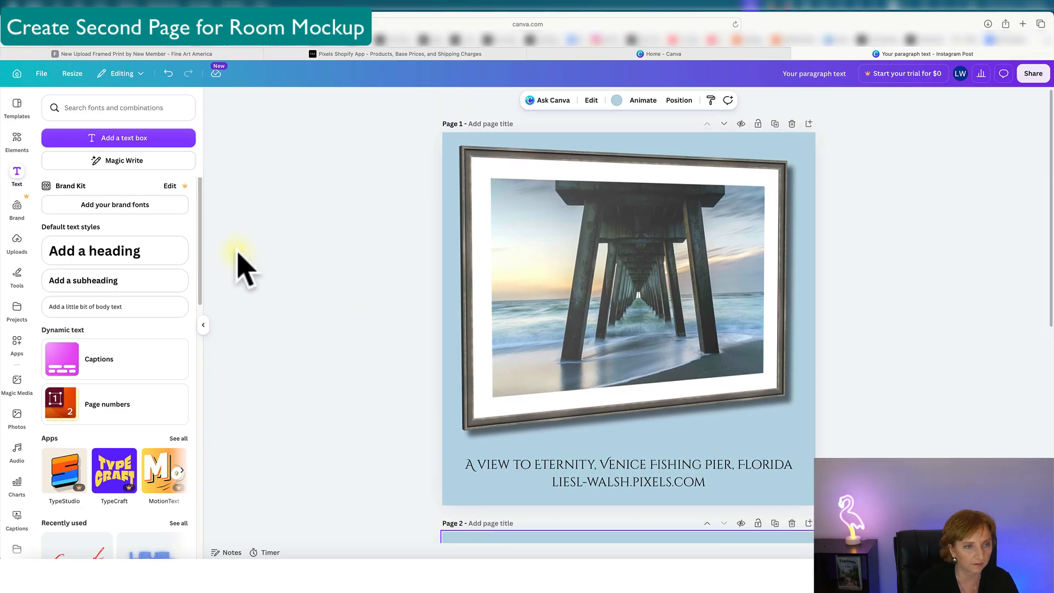
Place the uploaded bedroom mockup image on page 2 and enlarge it to the full page width.
click(17, 241)
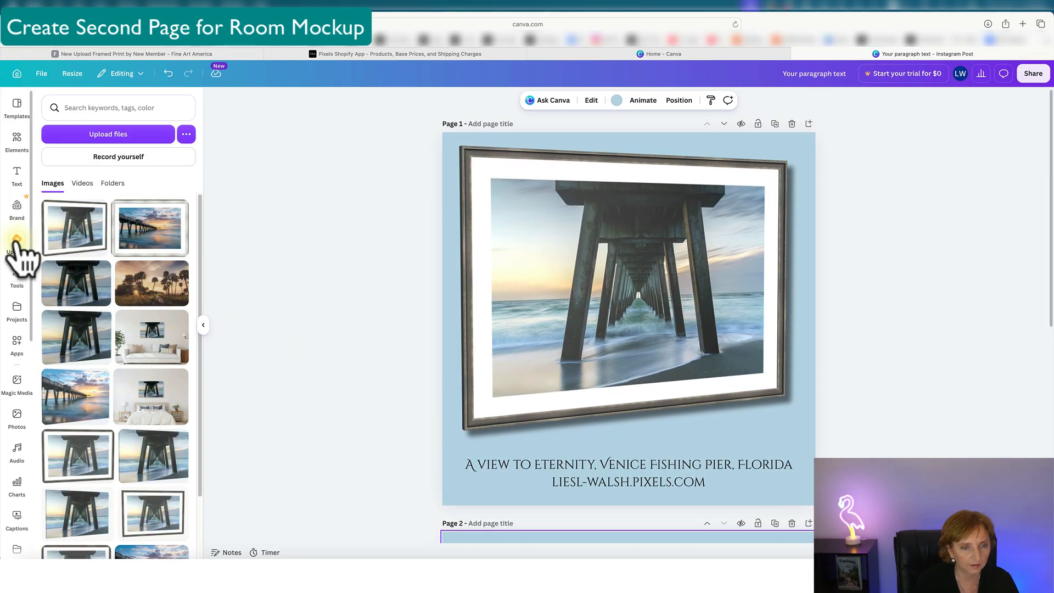
scroll(141, 459, down, 2)
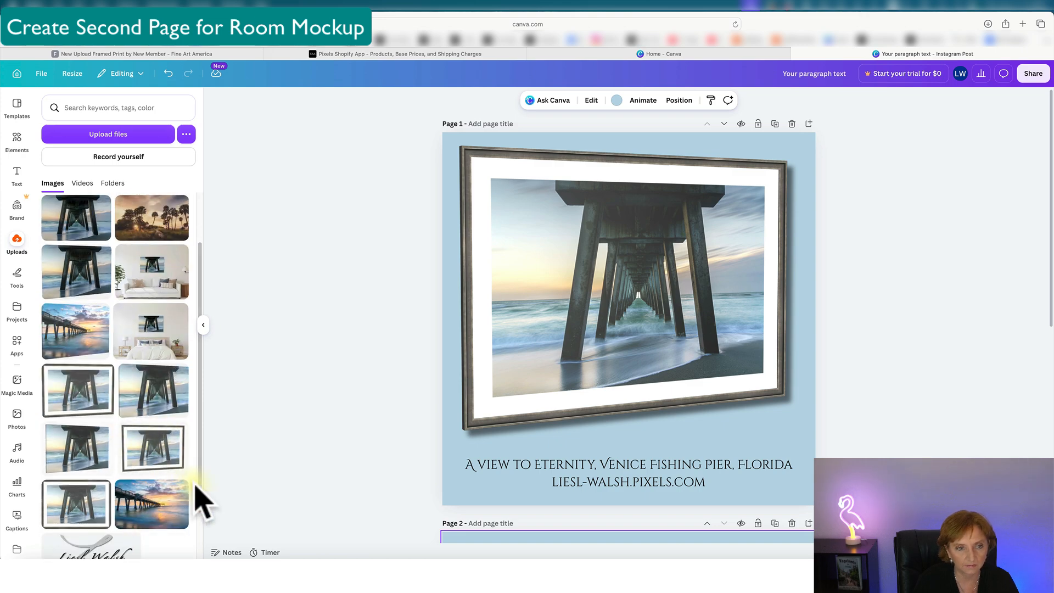
scroll(587, 405, down, 6)
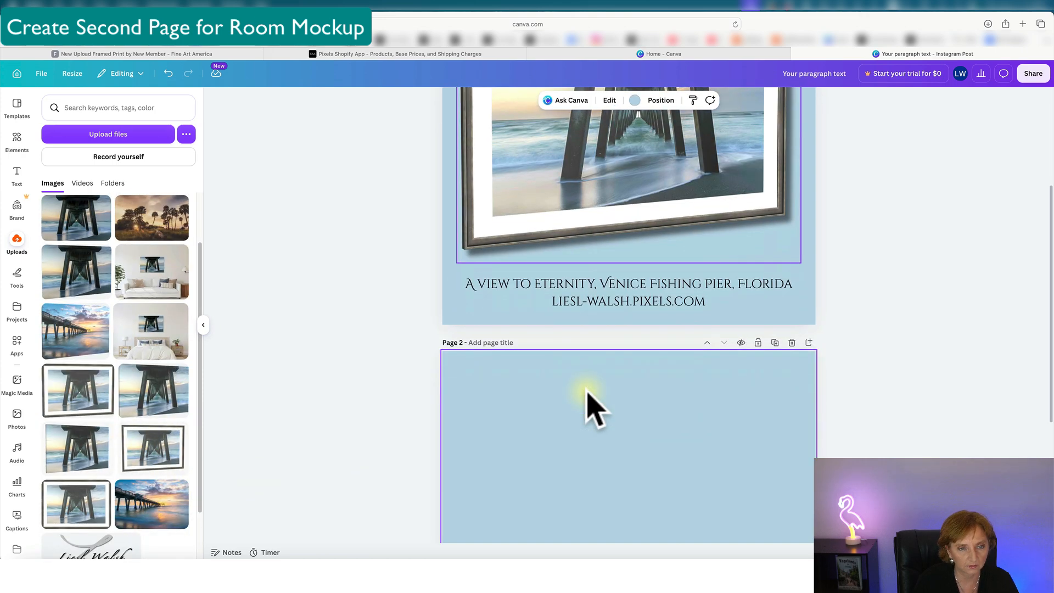
click(153, 338)
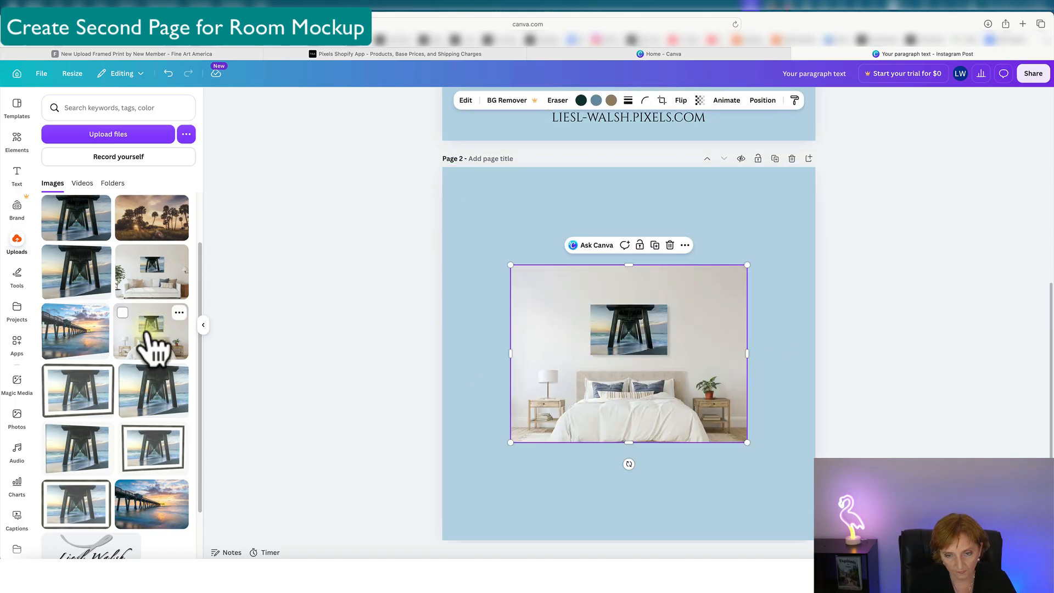
drag(510, 442, 442, 493)
drag(747, 264, 847, 254)
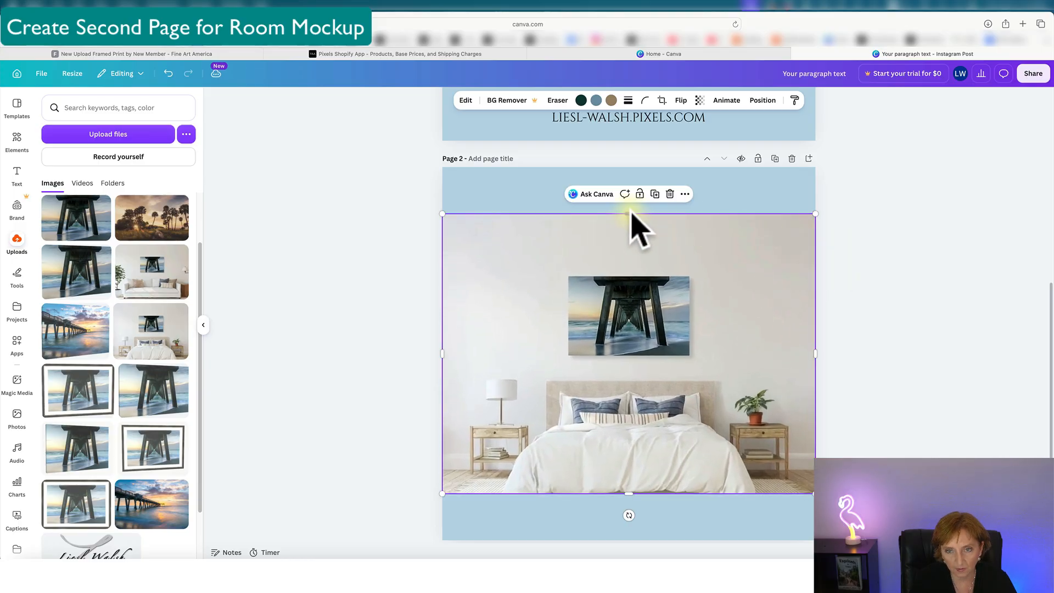
Crop some wall off the top of the bedroom image and move the image slightly higher on page 2.
drag(629, 214, 633, 250)
scroll(859, 395, down, 2)
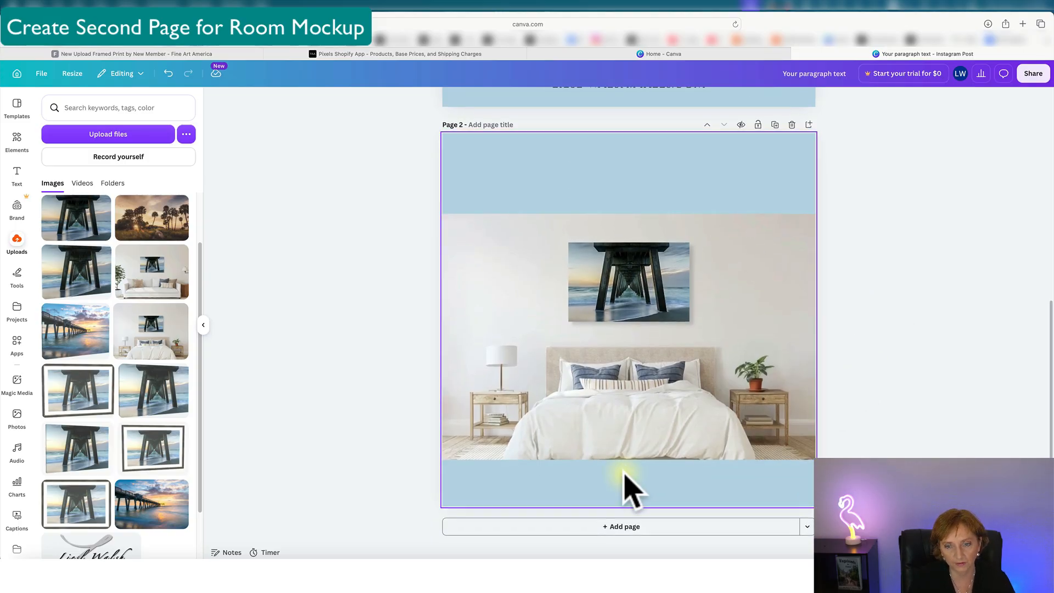
drag(651, 418, 651, 405)
click(866, 408)
scroll(867, 409, up, 4)
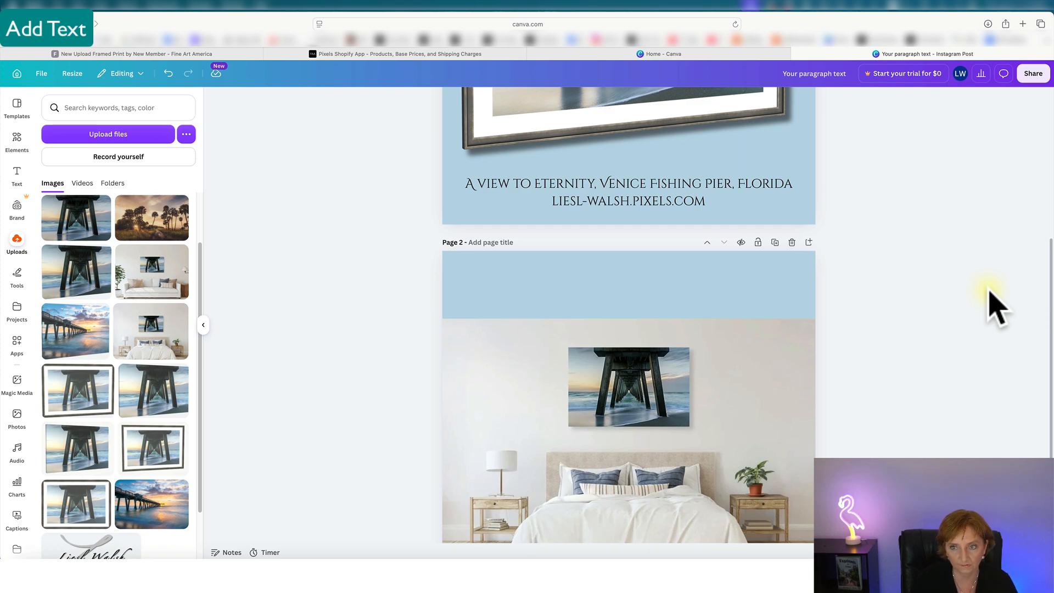
Copy the two-line text from page 1 and paste it onto page 2.
scroll(988, 308, up, 3)
click(758, 254)
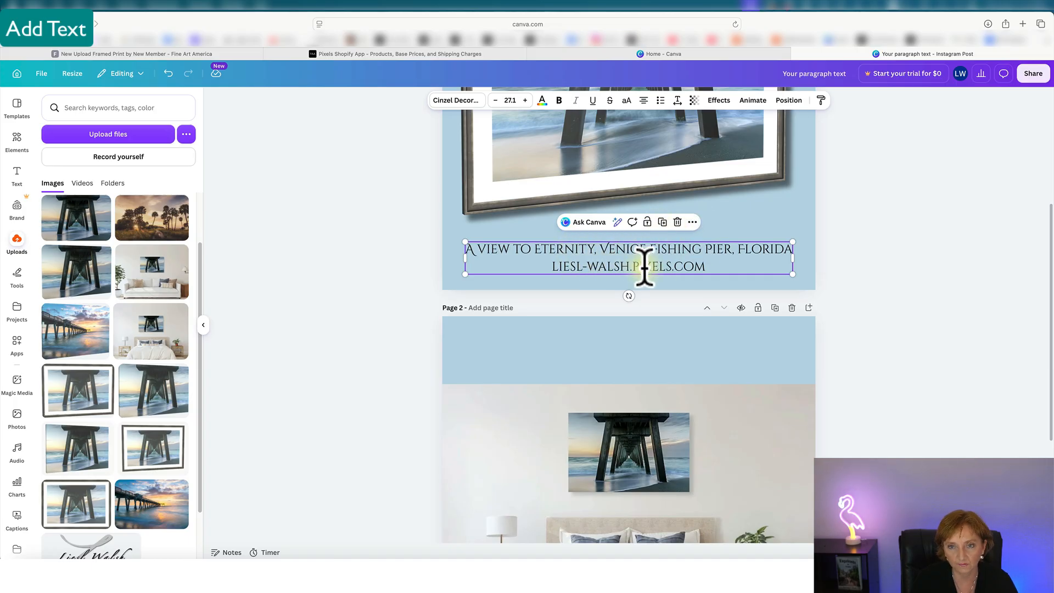
click(692, 222)
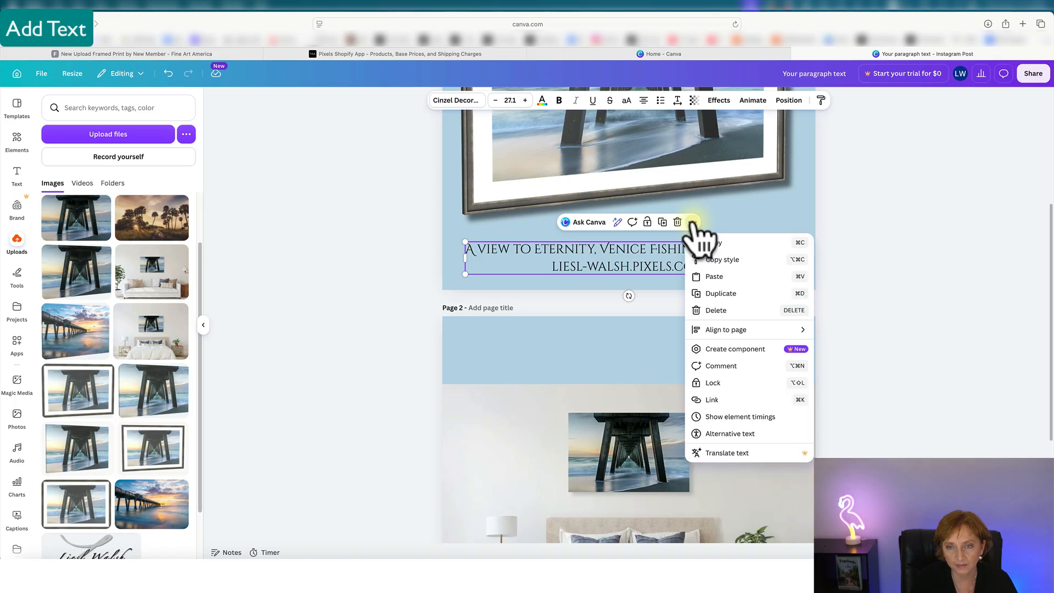
click(714, 242)
click(629, 347)
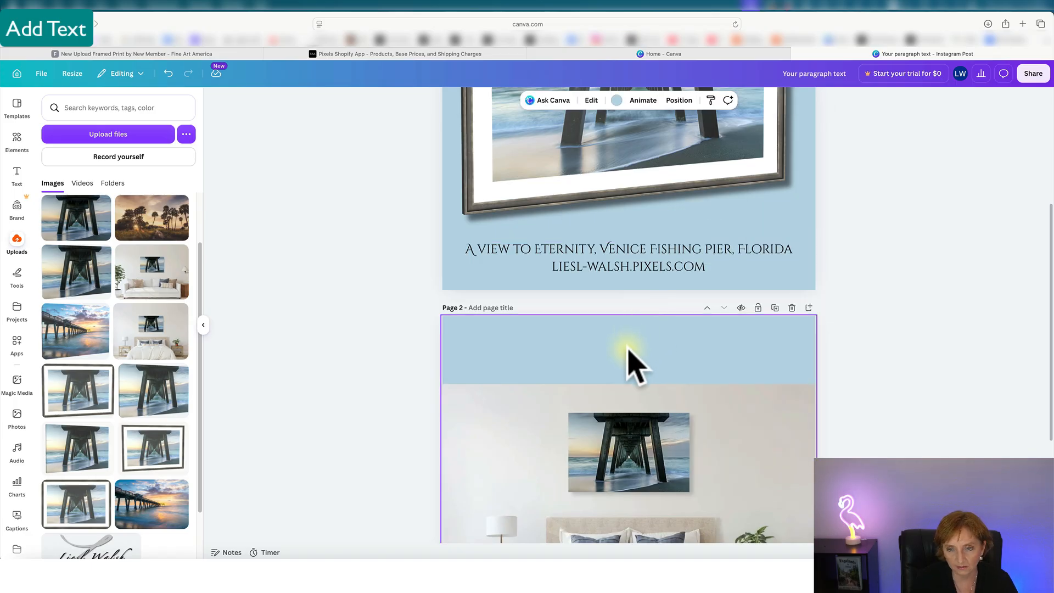
right_click(629, 349)
click(666, 390)
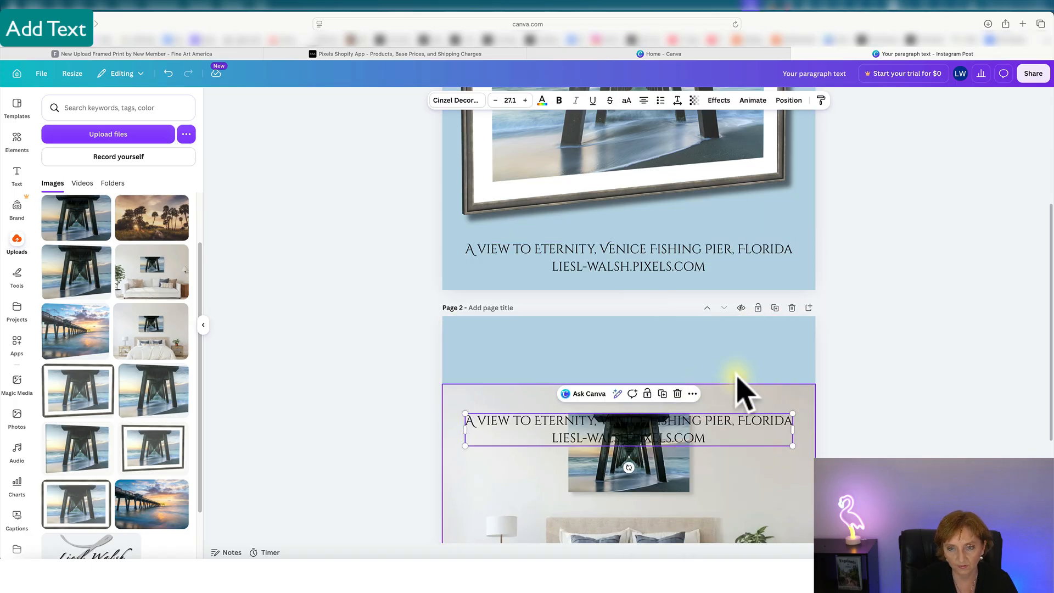
Move the pasted text into the blue band above the bedroom image and delete its website address line.
drag(719, 418, 547, 364)
double_click(706, 361)
key(BackSpace)
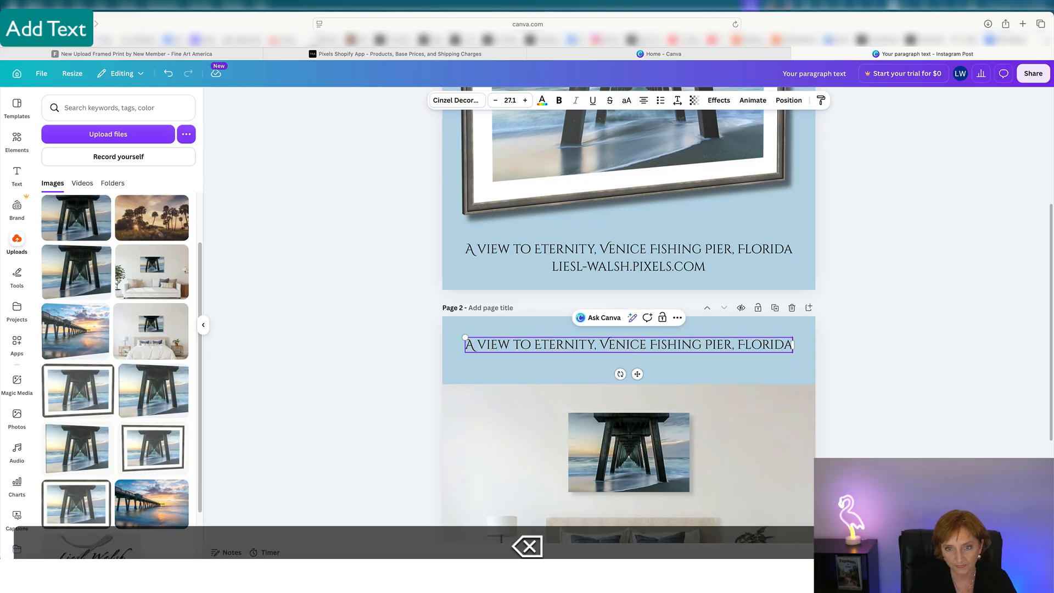
click(889, 348)
scroll(922, 334, down, 2)
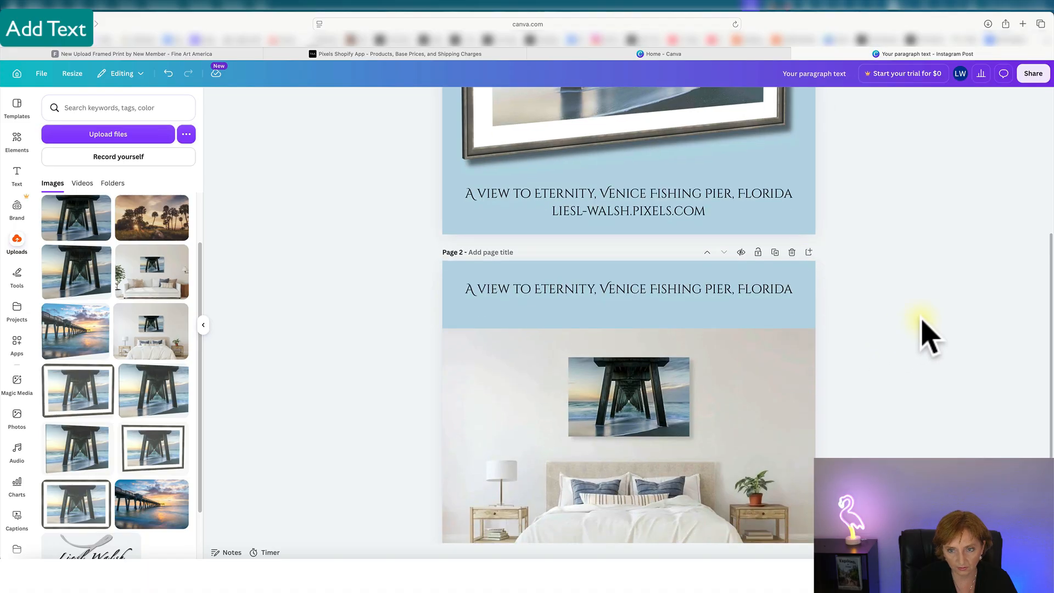
Nudge the page 2 title slightly lower in its band and center the bedroom image vertically on the page.
click(680, 288)
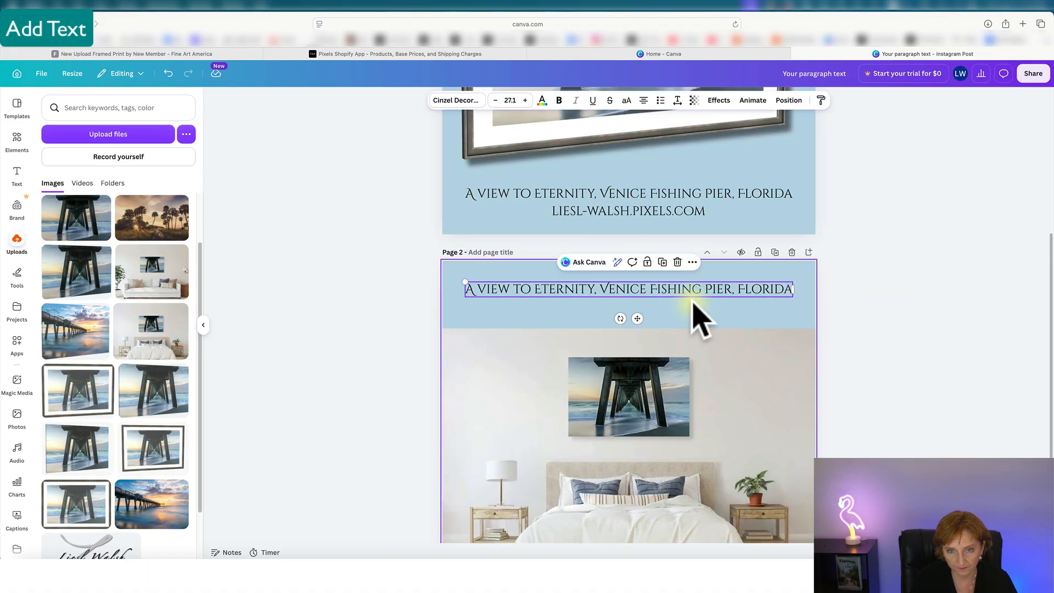
drag(684, 289, 685, 294)
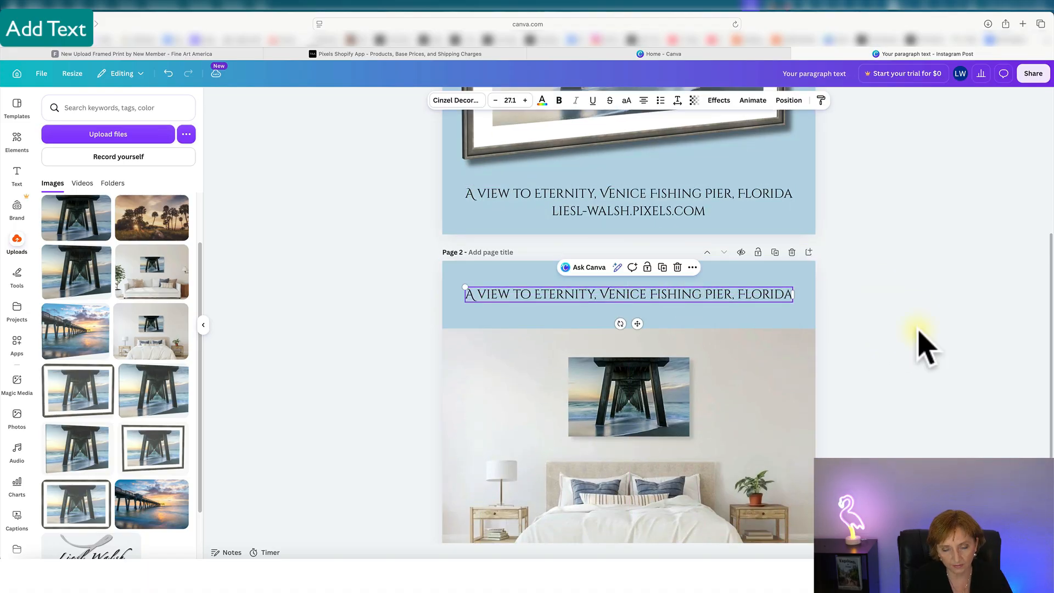
click(939, 312)
scroll(940, 308, down, 4)
mouse_move(766, 348)
mouse_down()
mouse_move(764, 334)
mouse_move(765, 347)
mouse_up()
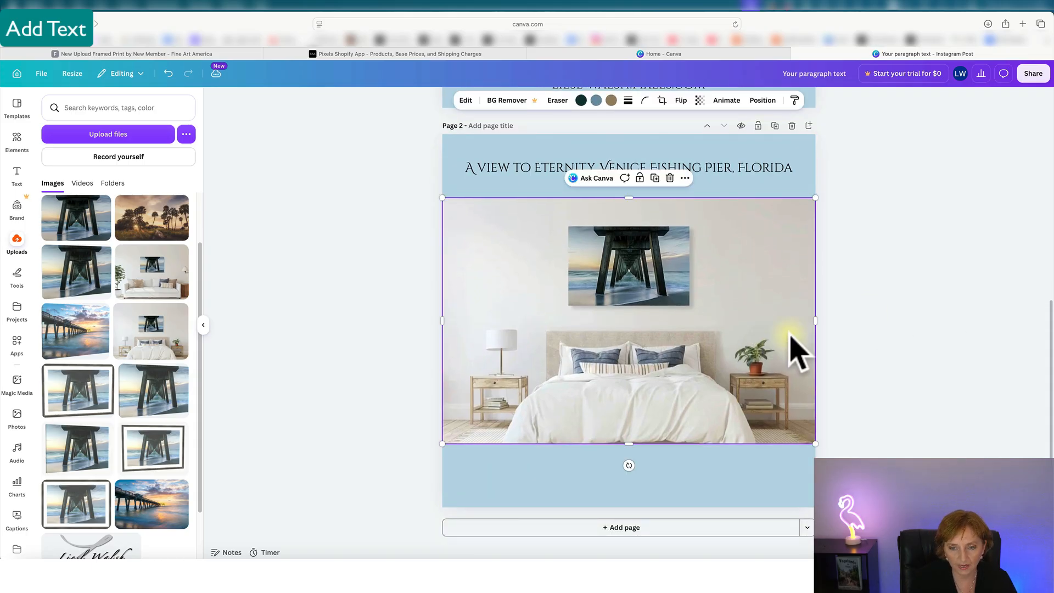
click(920, 376)
Paste the copied two-line text into the blue band below the bedroom image and open it for editing.
click(614, 470)
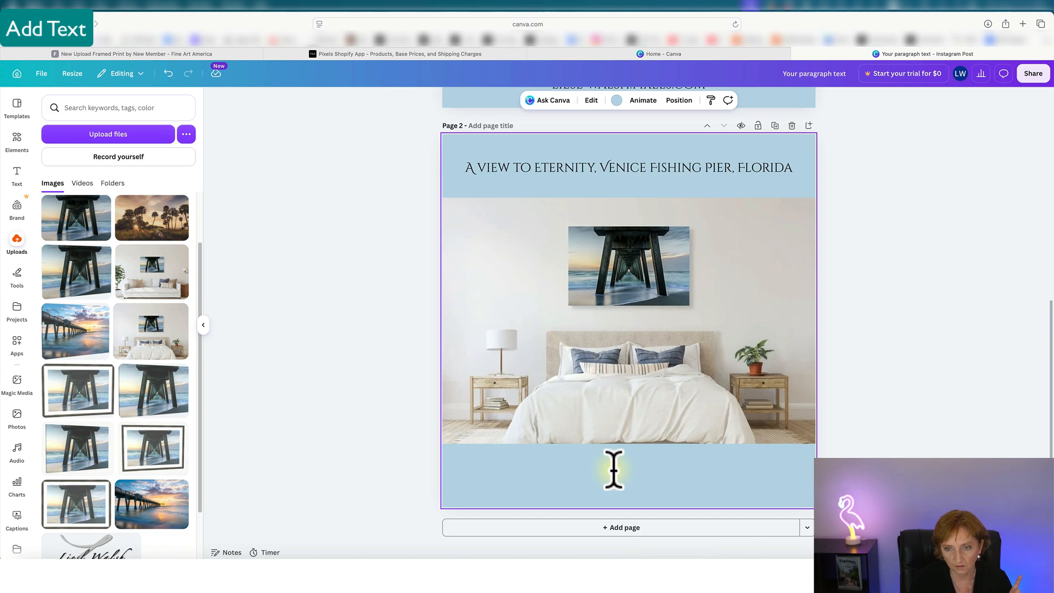
right_click(614, 470)
click(661, 389)
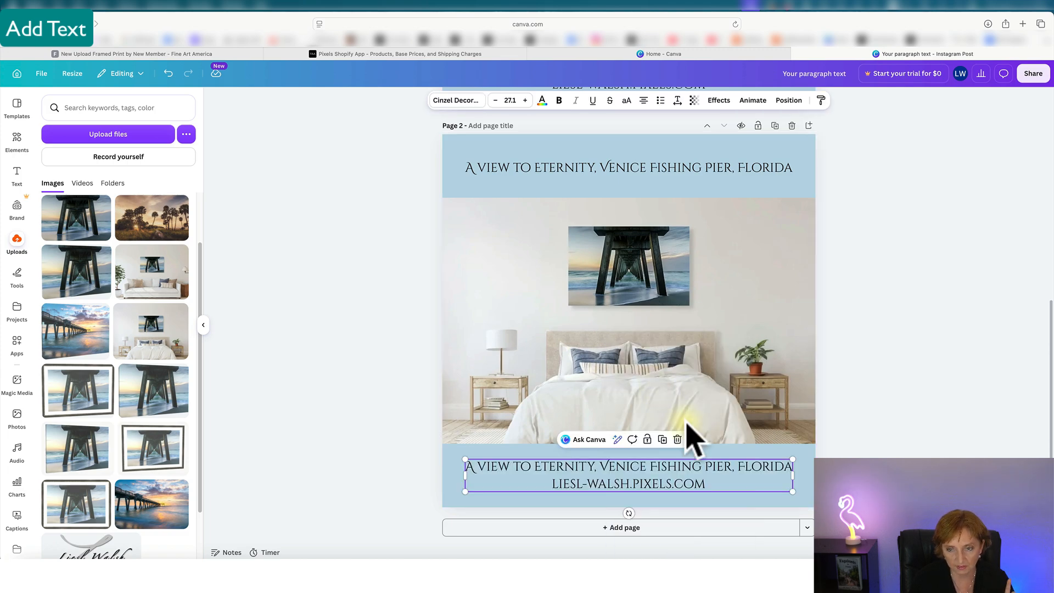
double_click(766, 488)
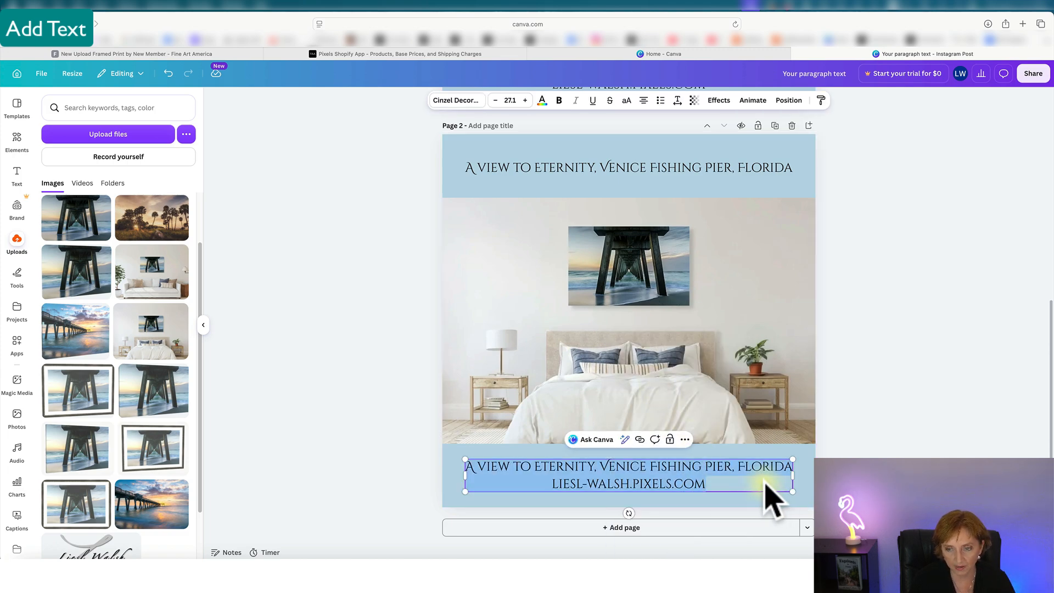
click(736, 470)
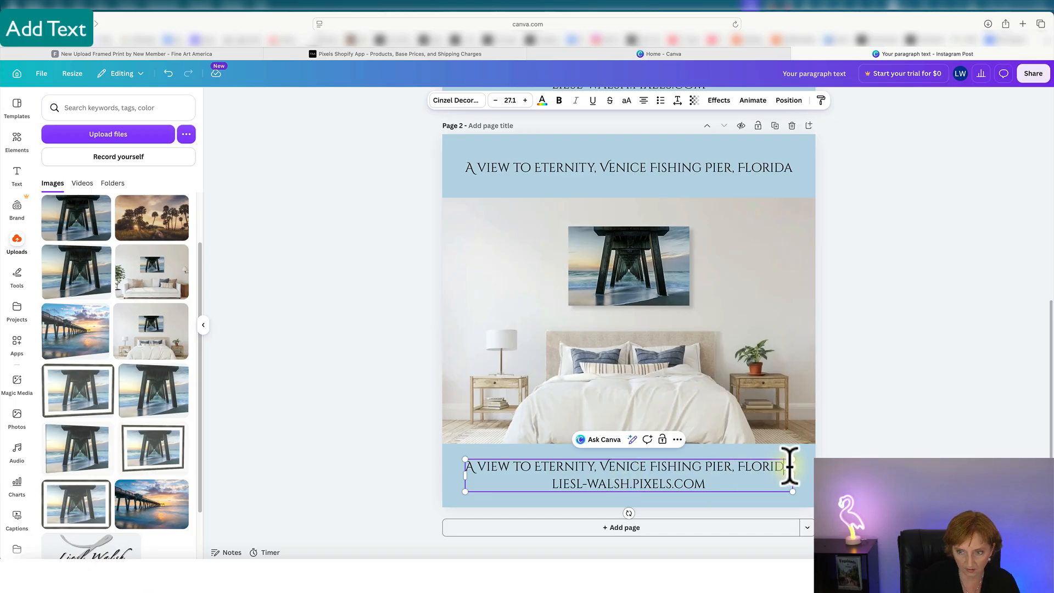
Delete the wording of the title line above the website address in the lower text box.
drag(789, 466, 729, 467)
key(BackSpace)
key(BackSpace)
key(BackSpace)
key(BackSpace)
key(BackSpace)
key(BackSpace)
key(BackSpace)
key(BackSpace)
key(BackSpace)
key(BackSpace)
key(BackSpace)
key(BackSpace)
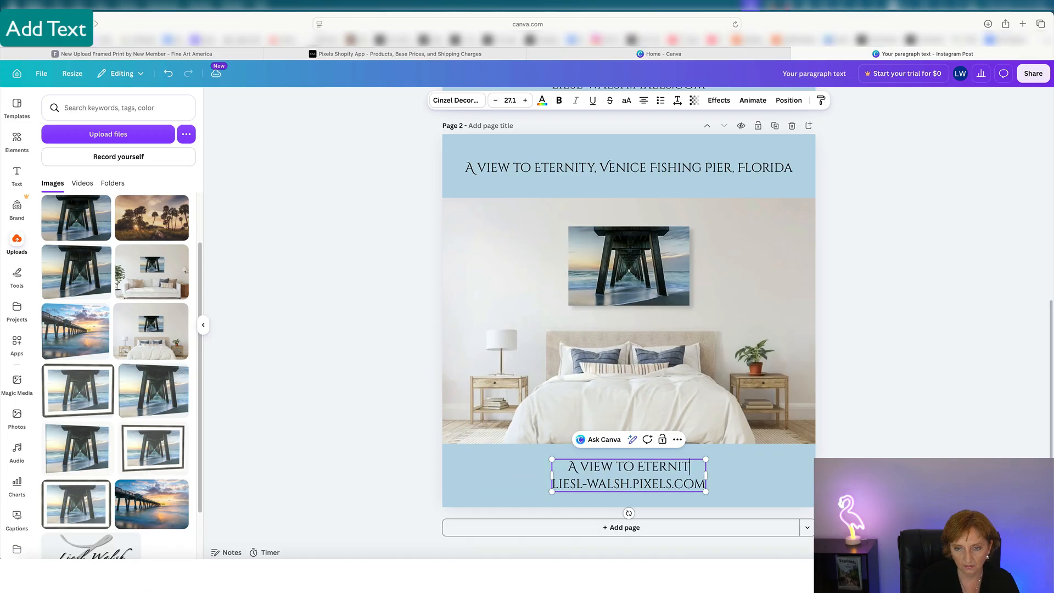
key(BackSpace)
key(BackSpace)
key(BackSpace)
key(BackSpace)
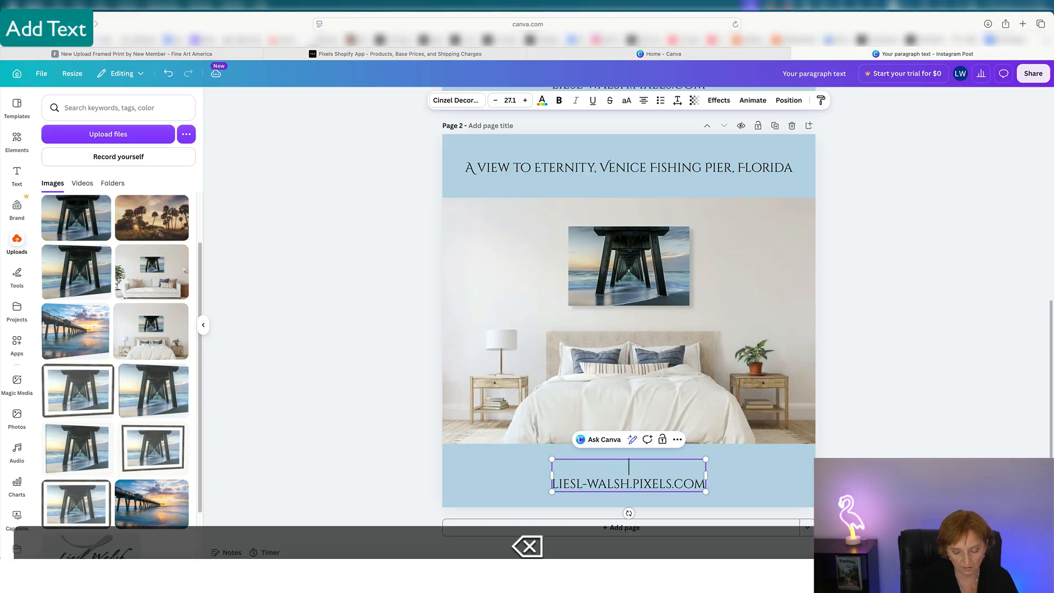
Enter "Canvas, Acrylic, metal, matted and framed prints" above the website address, keeping the text centered horizontally on page 2.
key(shift)
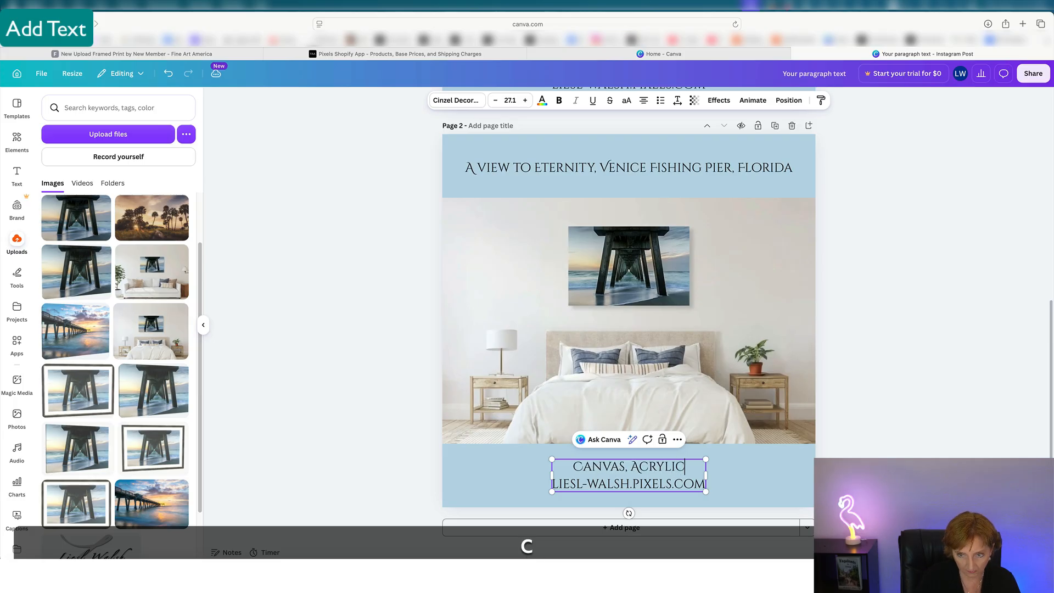
text(matted and )
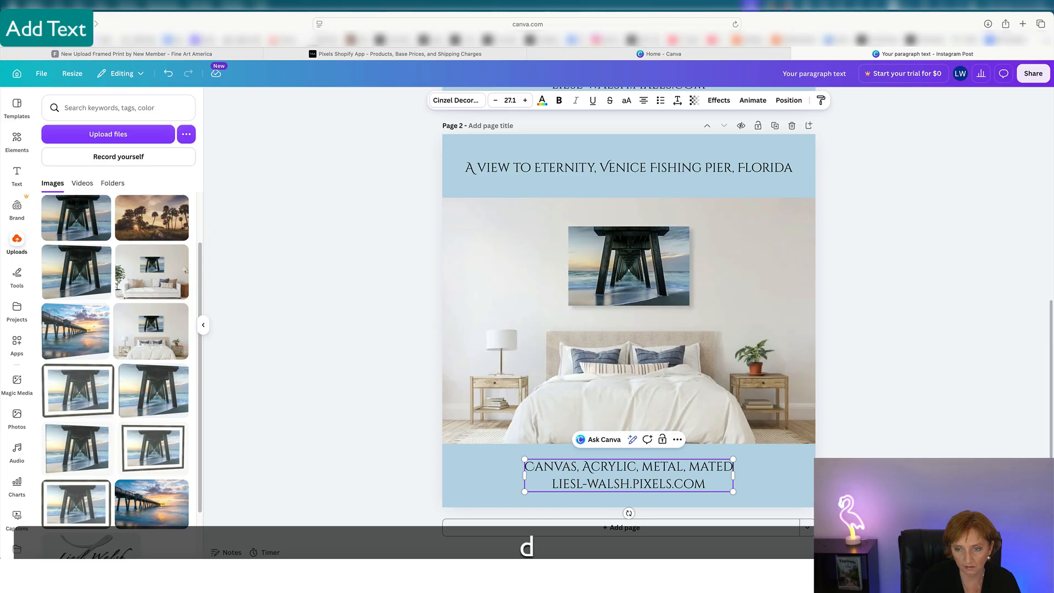
text(framed prints)
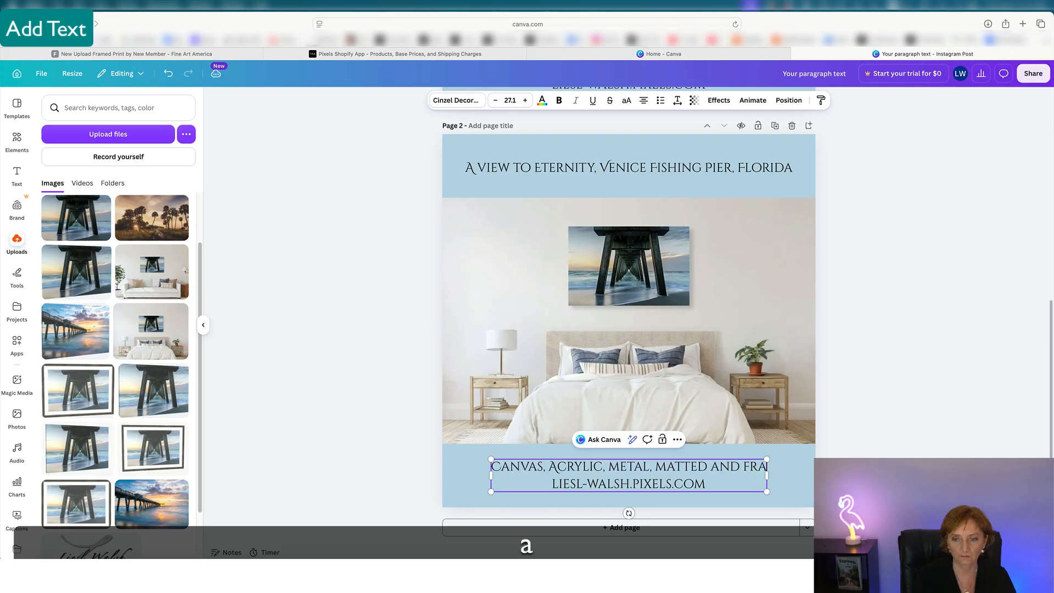
click(969, 444)
click(703, 472)
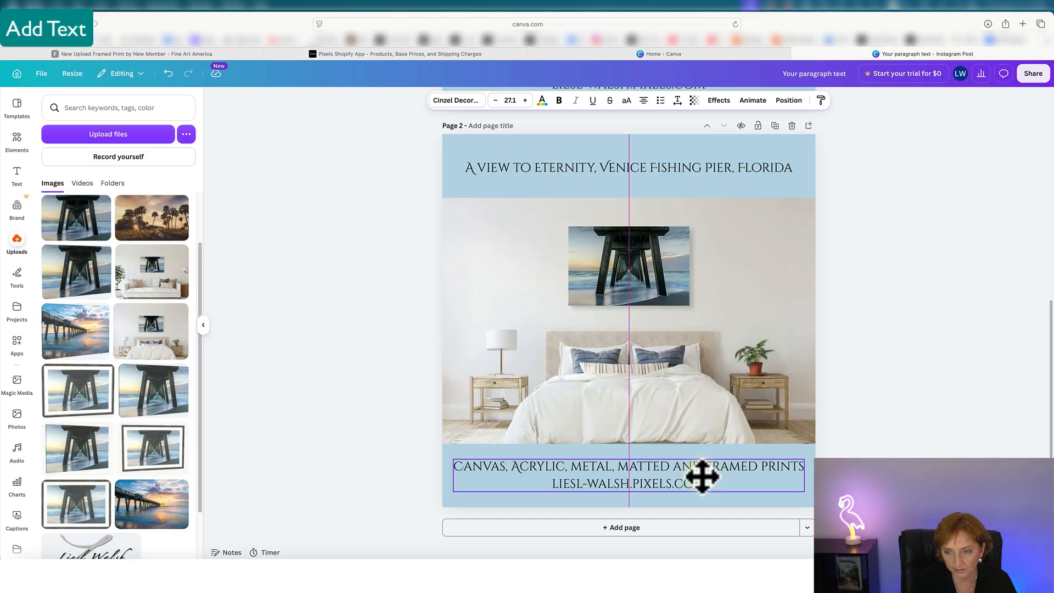
Shrink the two-line text below the bedroom image slightly so it has more margin inside page 2.
drag(803, 458, 769, 472)
click(905, 453)
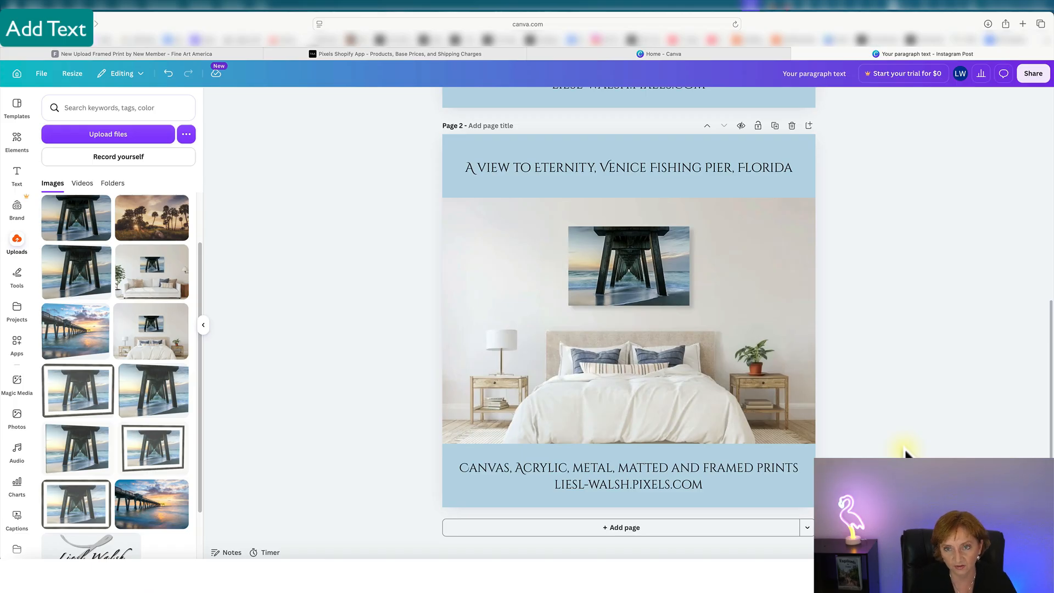
Nudge the bedroom image and the title above it slightly upward on page 2.
drag(771, 299, 768, 287)
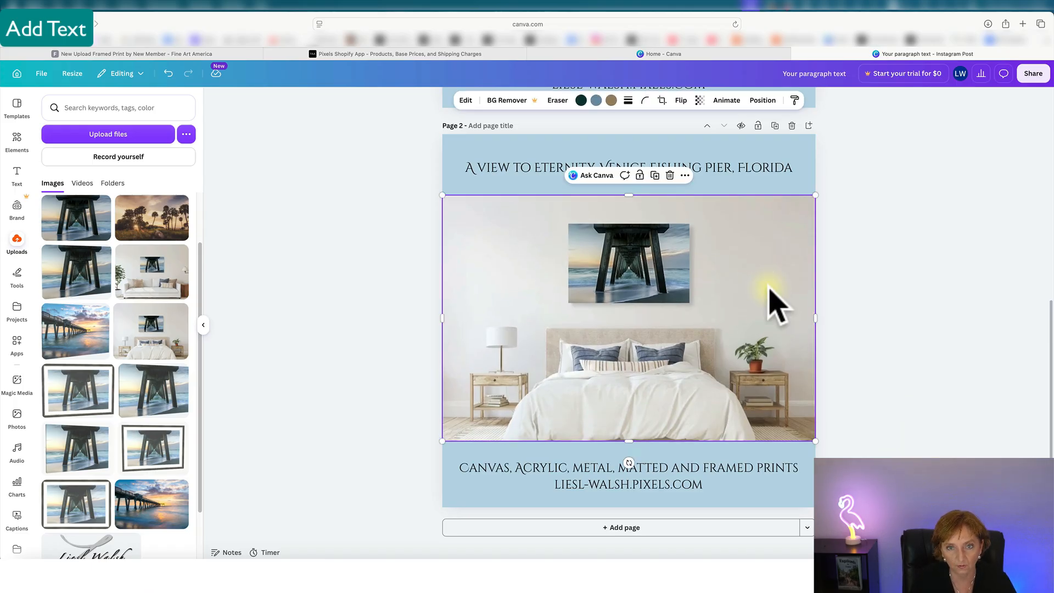
click(766, 168)
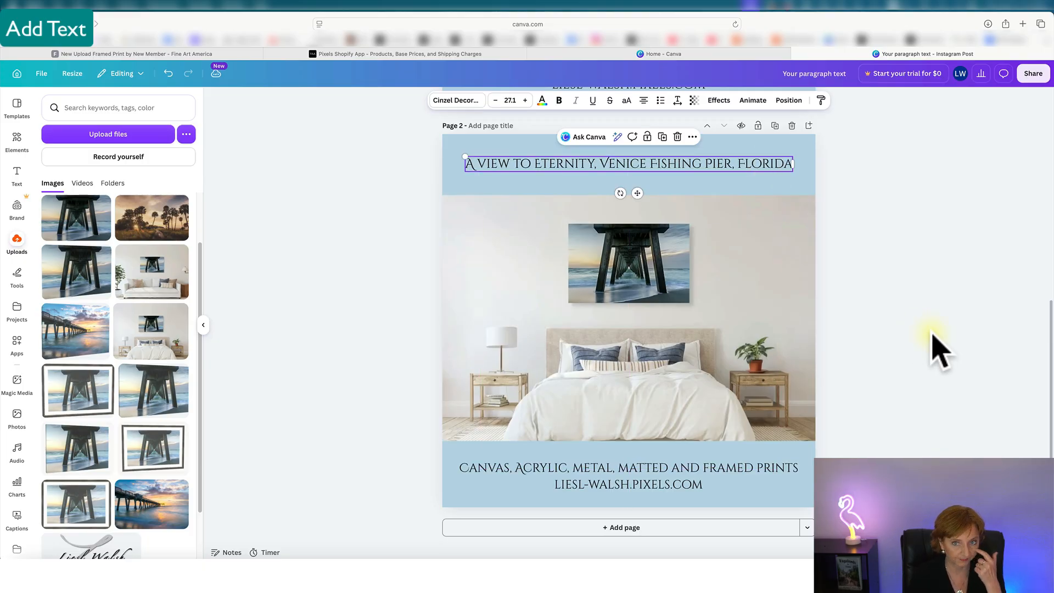
click(940, 352)
Rename the design as "Eternity Pier Prints".
scroll(959, 384, up, 5)
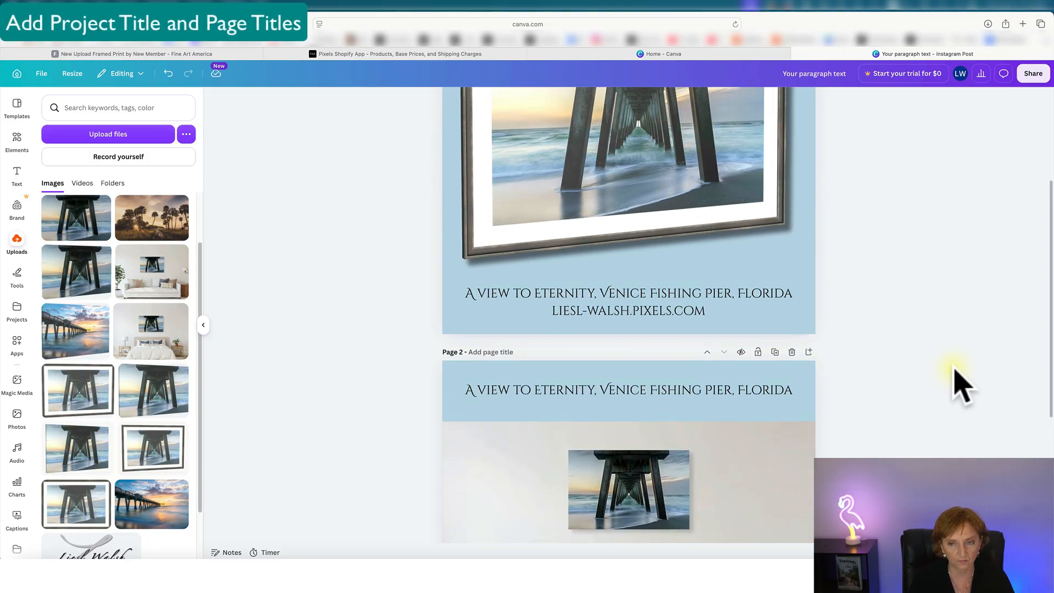
scroll(956, 373, up, 4)
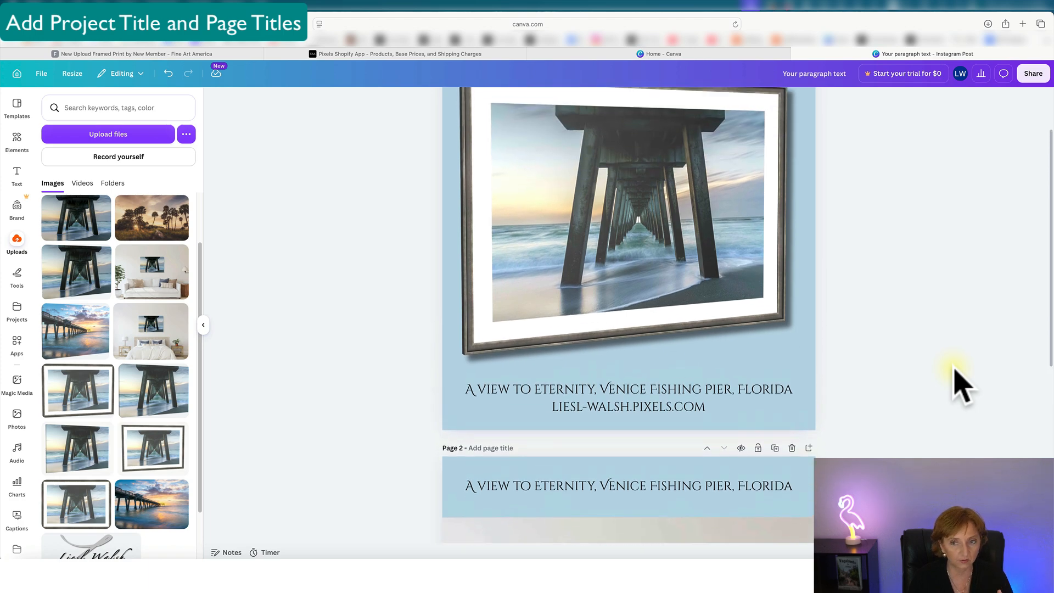
scroll(960, 384, up, 2)
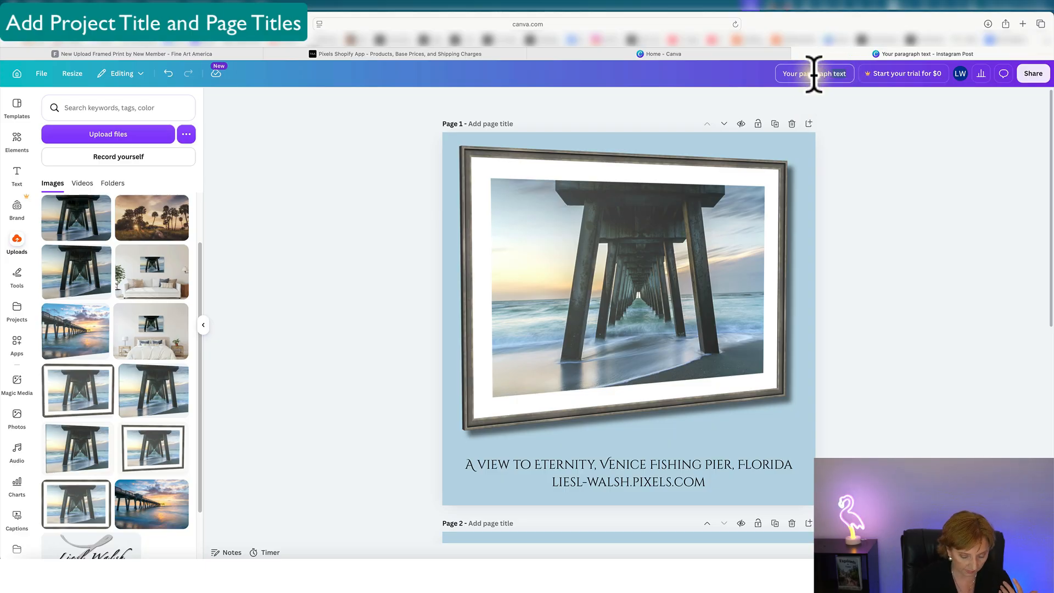
click(776, 74)
text(Et)
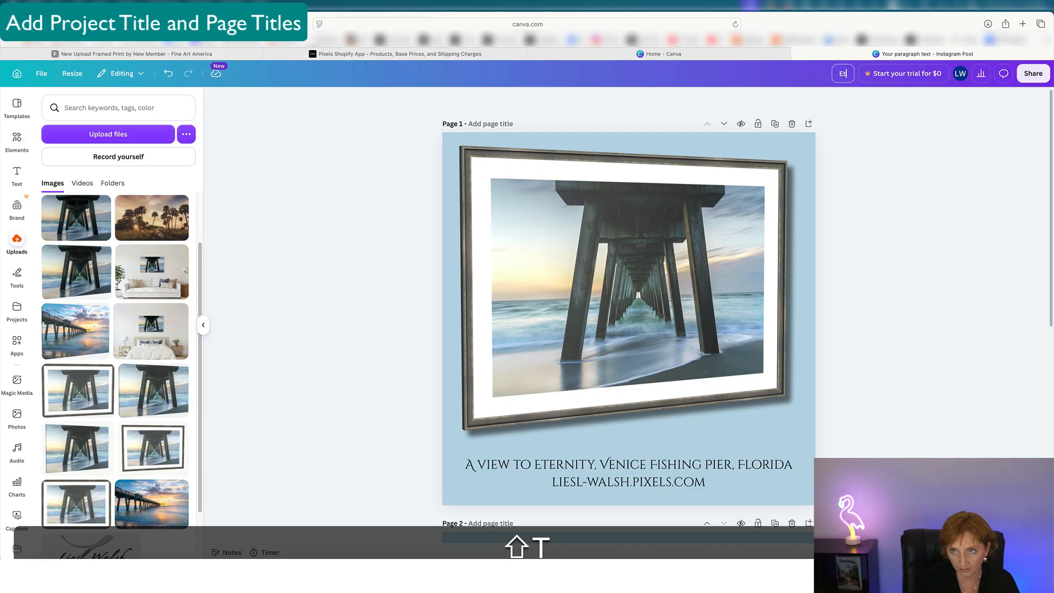
text(ernity )
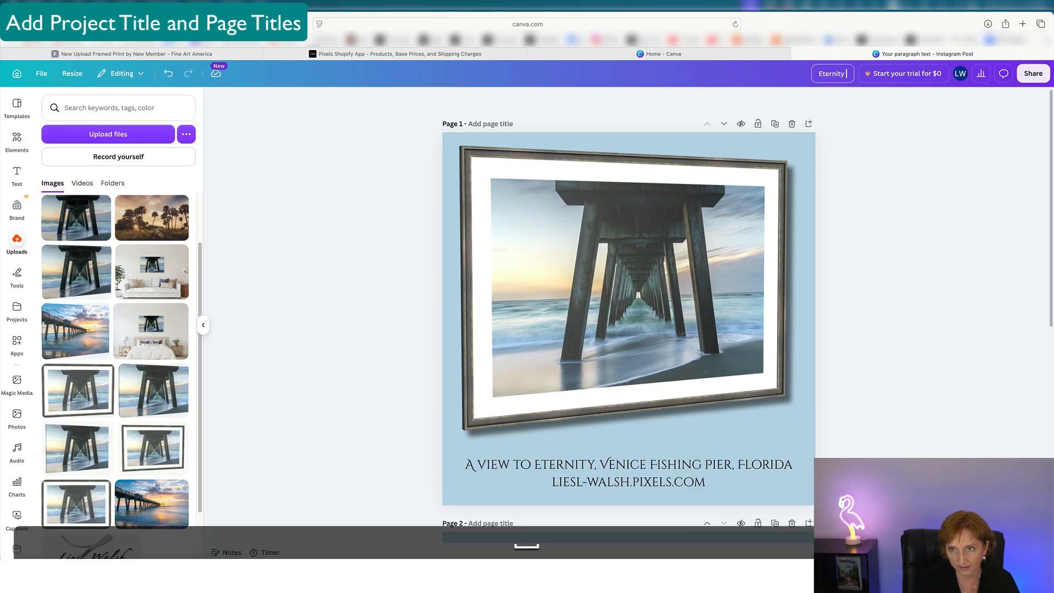
text(Pier Prints)
key(Return)
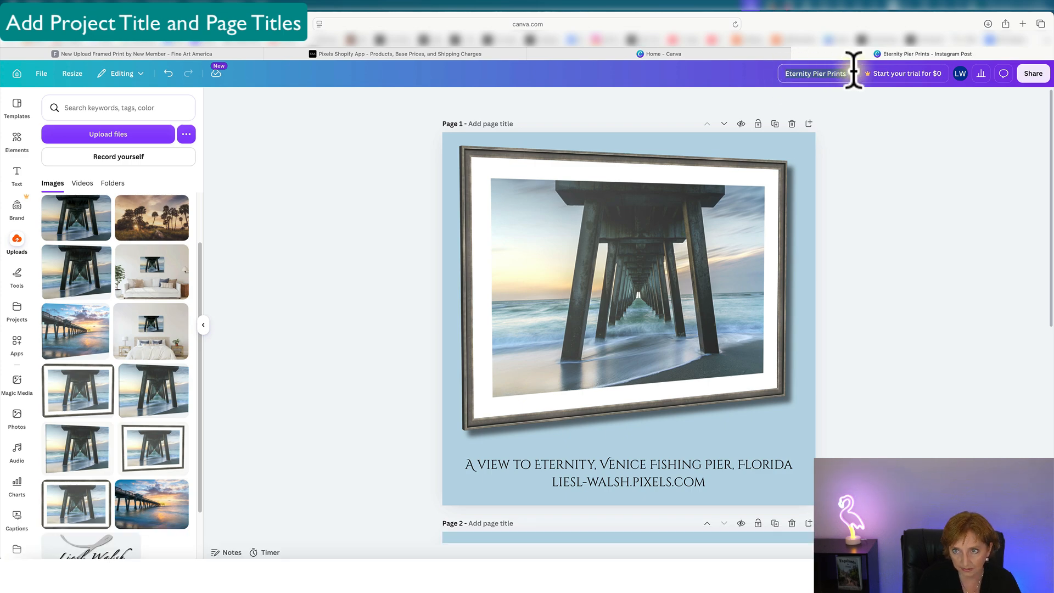
Copy the design's name and use it to title page 1 "1 Eternity Pier Prints".
key(super+c)
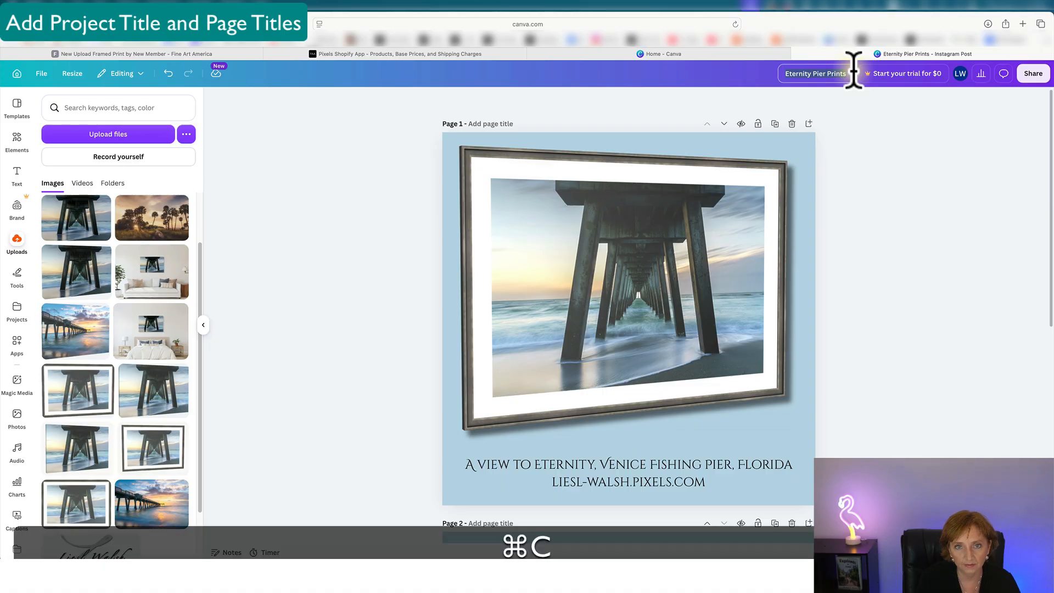
click(473, 122)
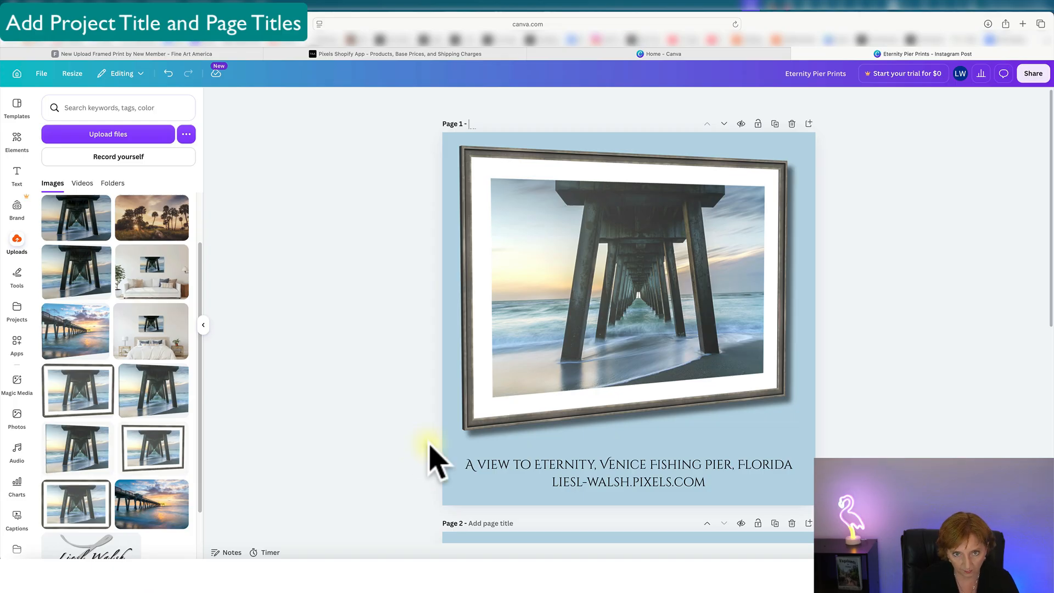
text(1)
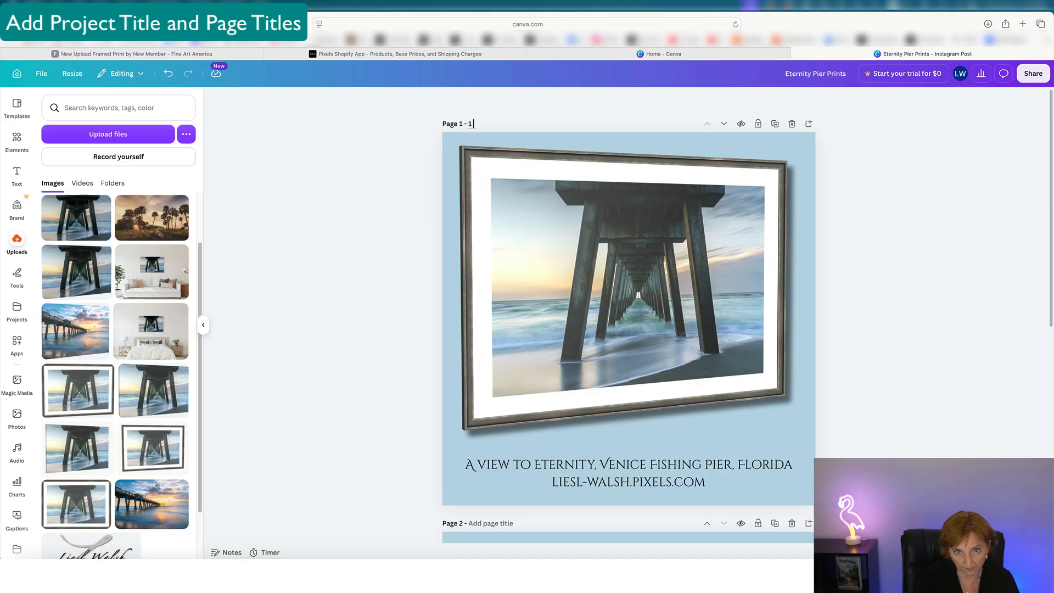
key(super+v)
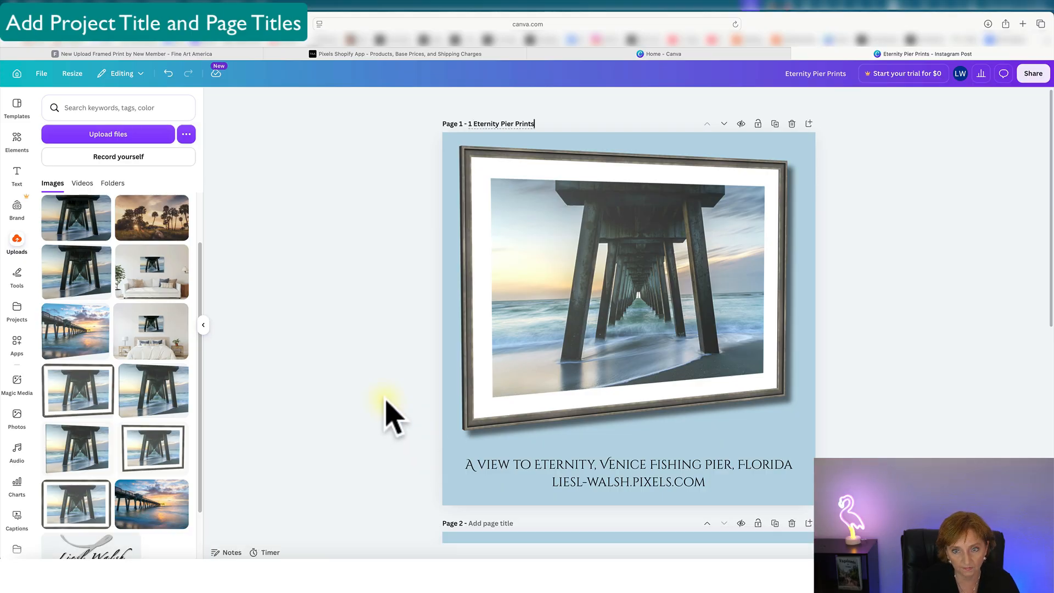
Title page 2 "2 Eternity Pier Prints", reusing the copied design name.
scroll(367, 310, down, 5)
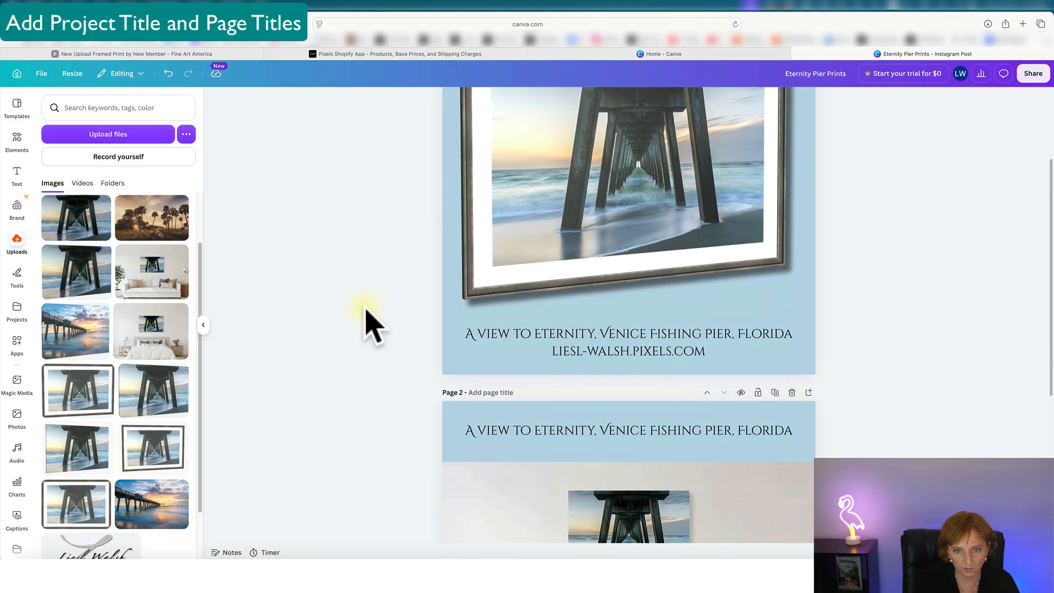
click(486, 257)
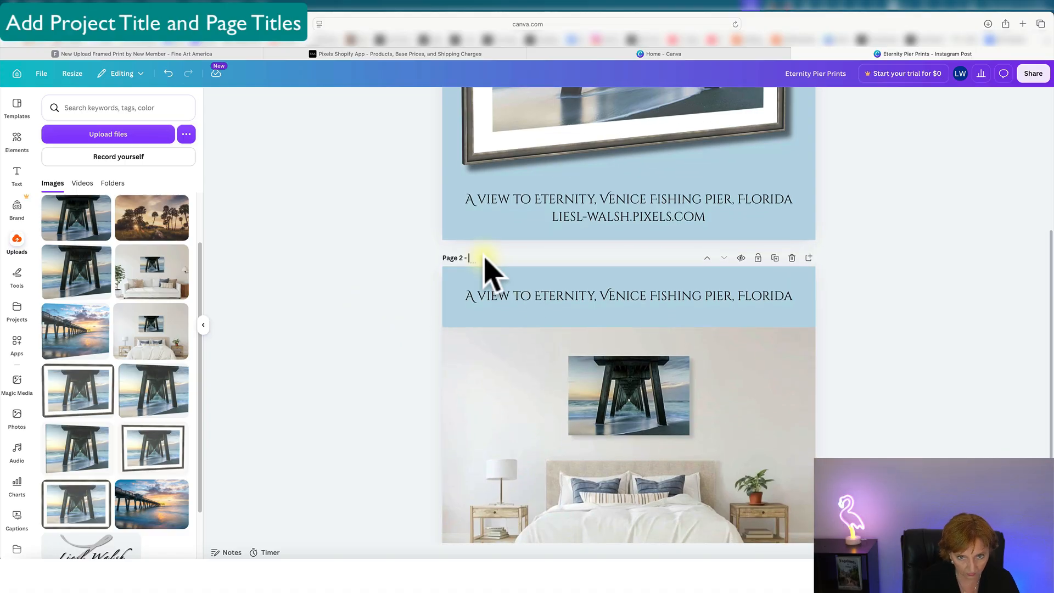
text(2)
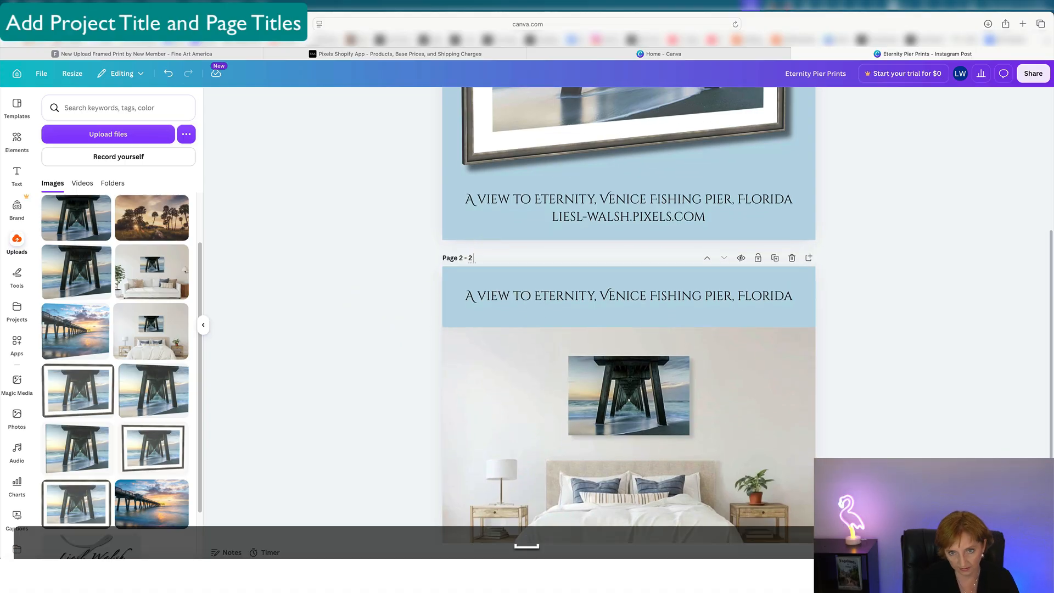
key(super+v)
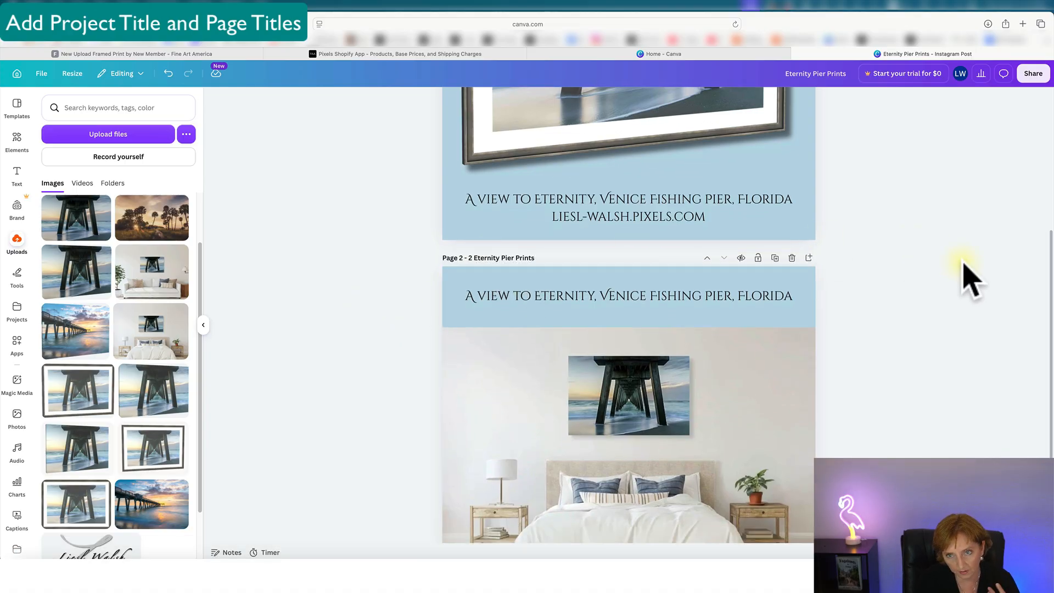
Download all pages of the design as JPG files.
scroll(964, 357, up, 5)
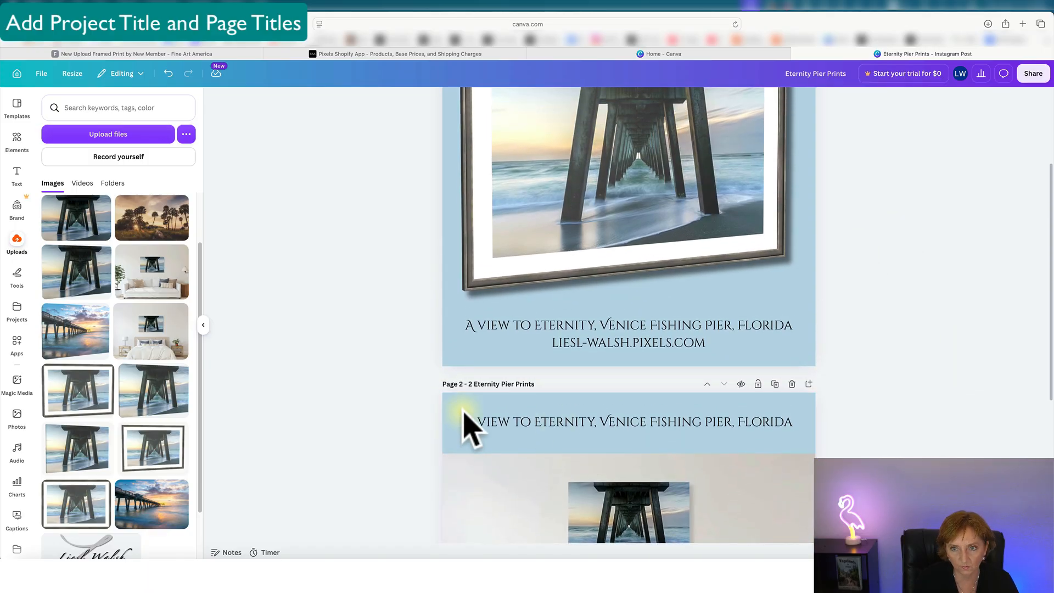
scroll(637, 255, up, 5)
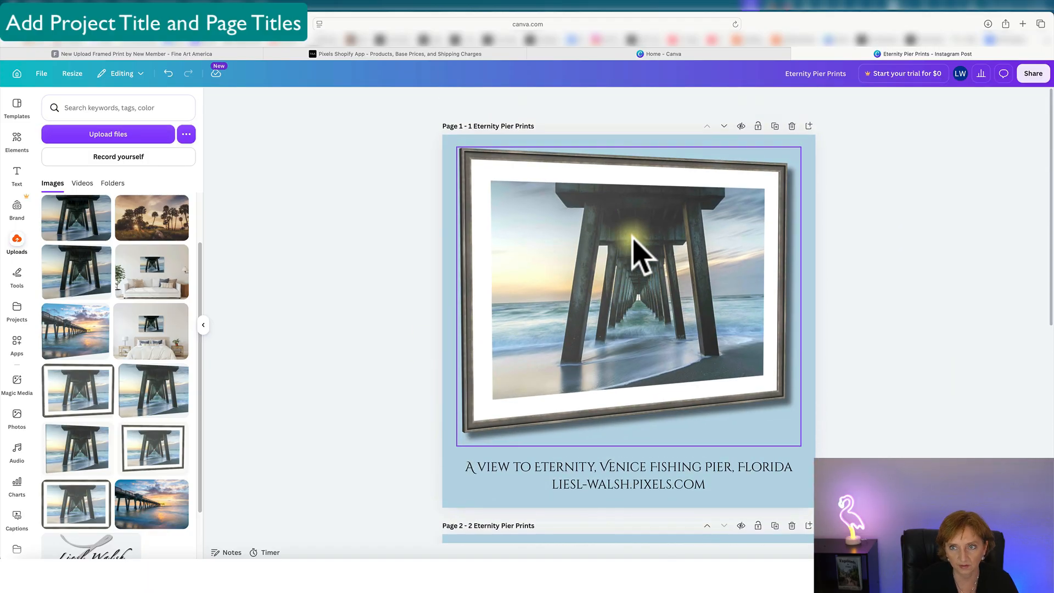
scroll(632, 236, down, 1)
scroll(914, 305, down, 1)
scroll(988, 219, up, 1)
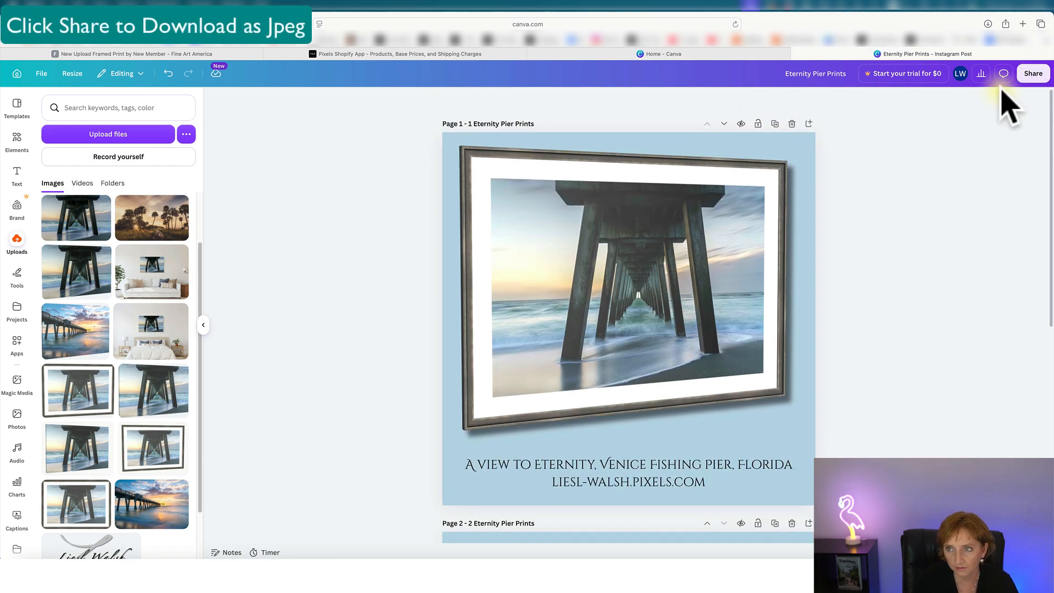
click(1027, 75)
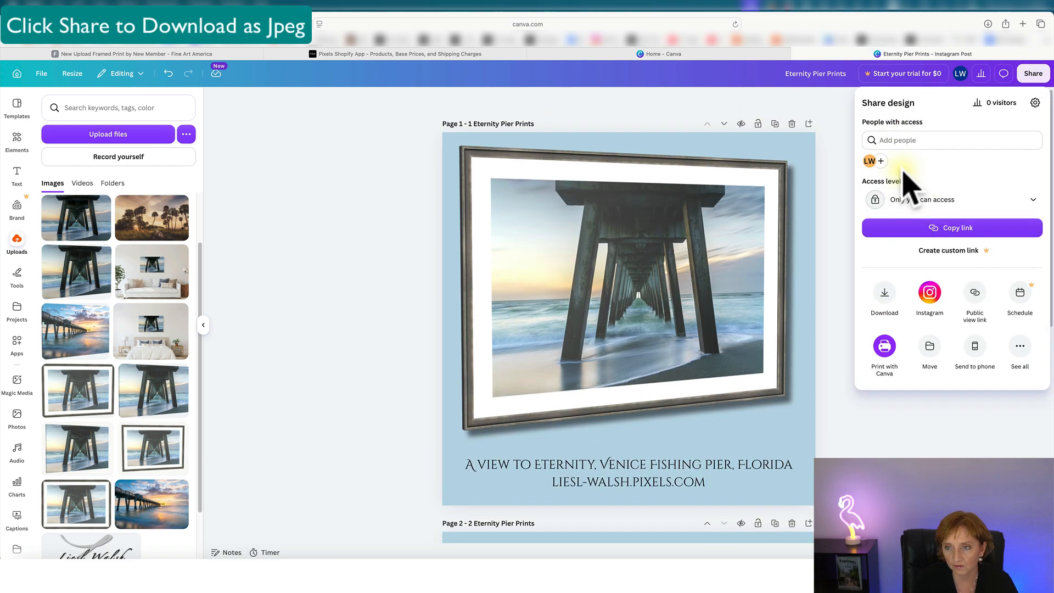
click(885, 295)
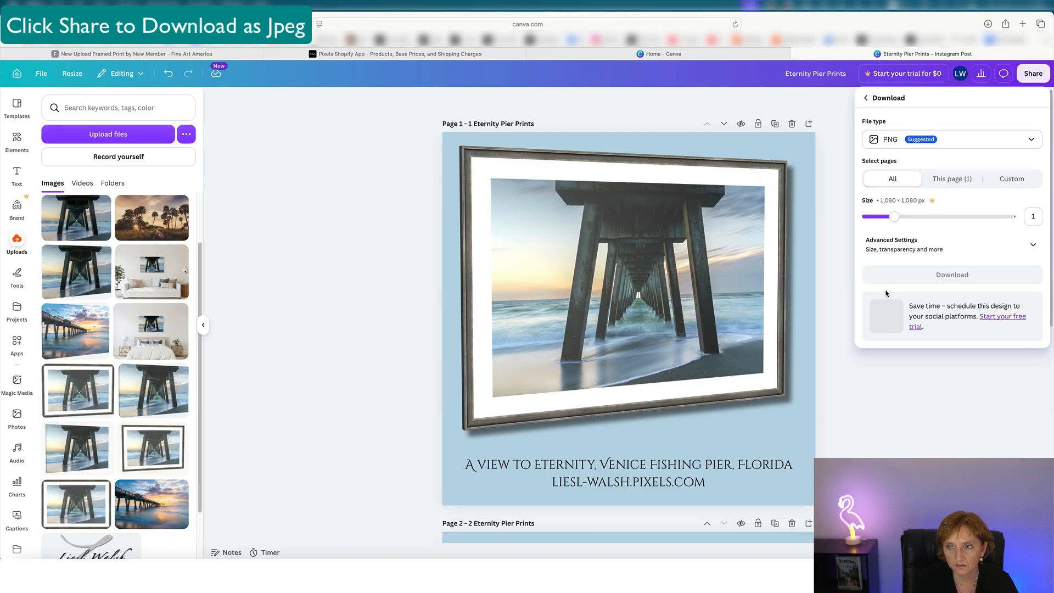
click(894, 143)
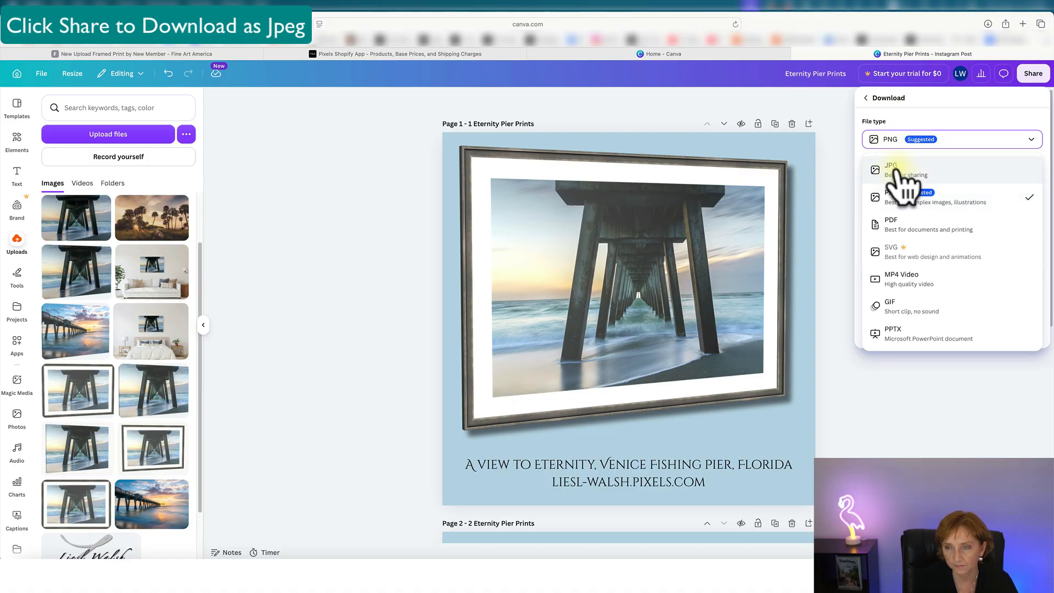
click(901, 169)
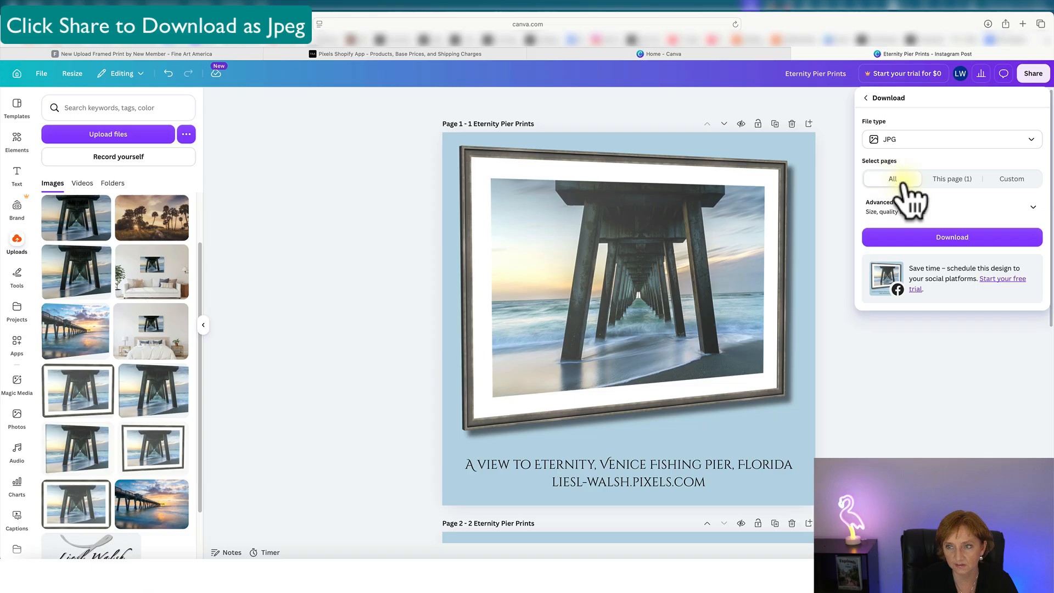
click(954, 237)
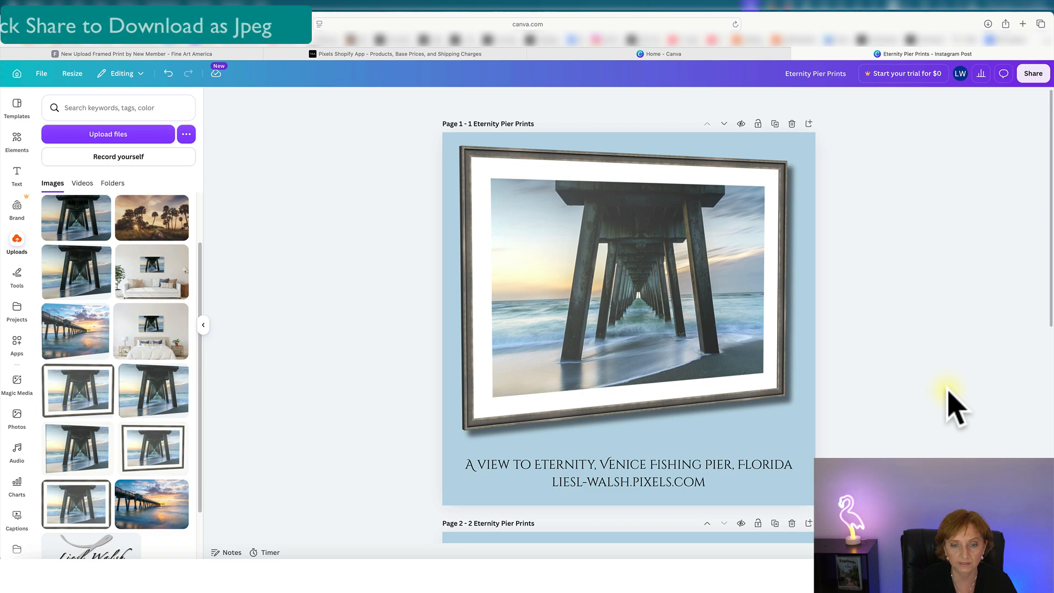
Add a blank third page after the bedroom mockup page.
scroll(950, 392, down, 3)
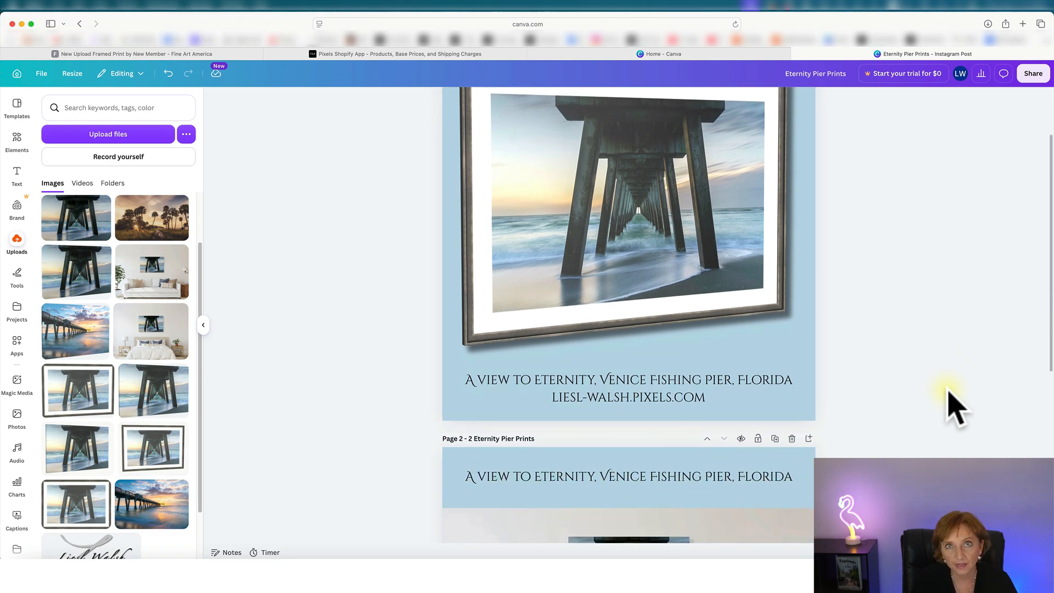
scroll(953, 407, down, 4)
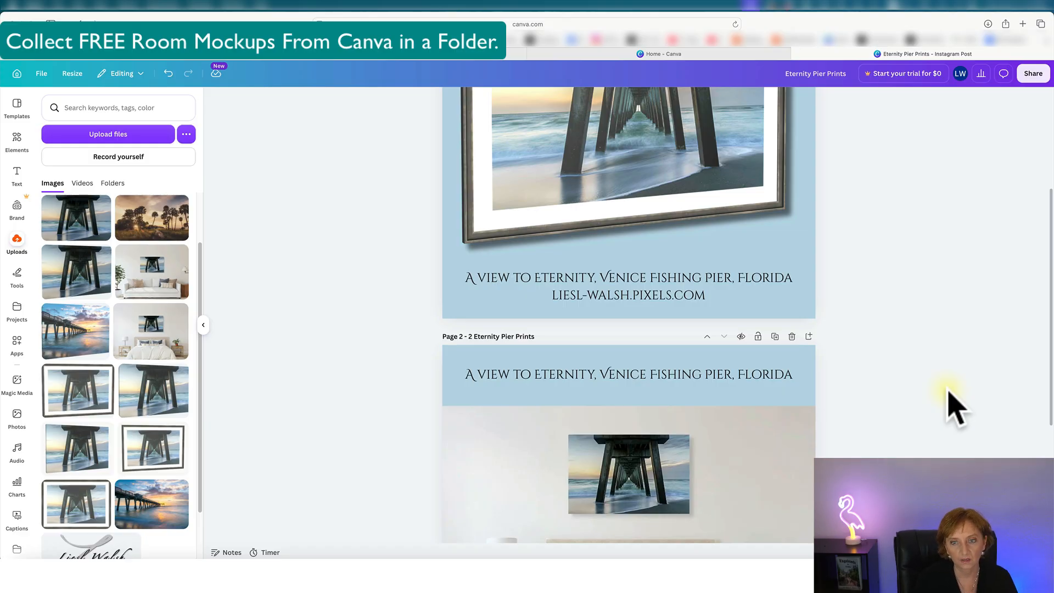
scroll(952, 409, down, 5)
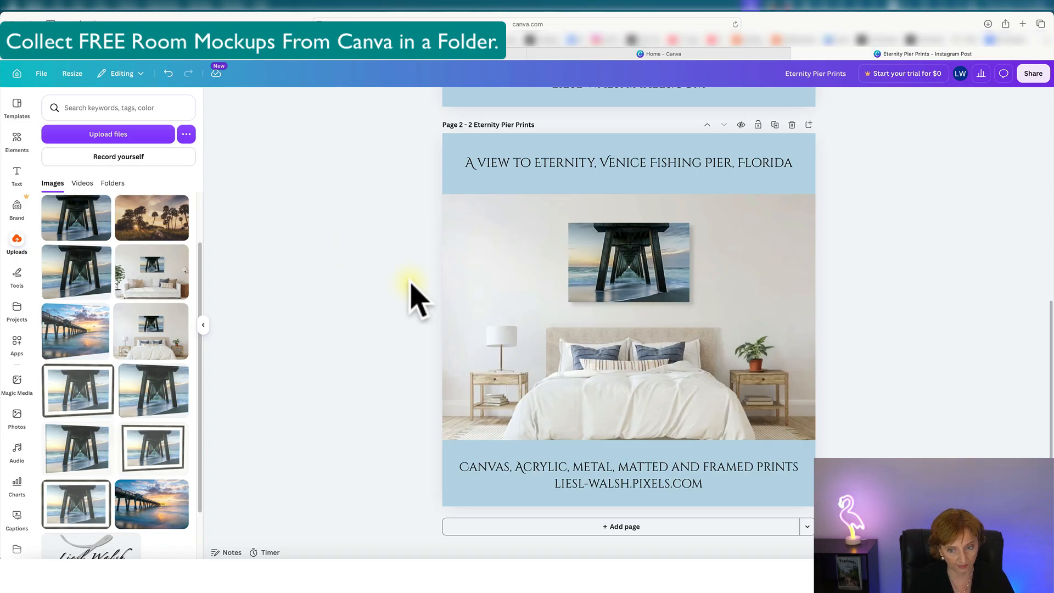
click(637, 528)
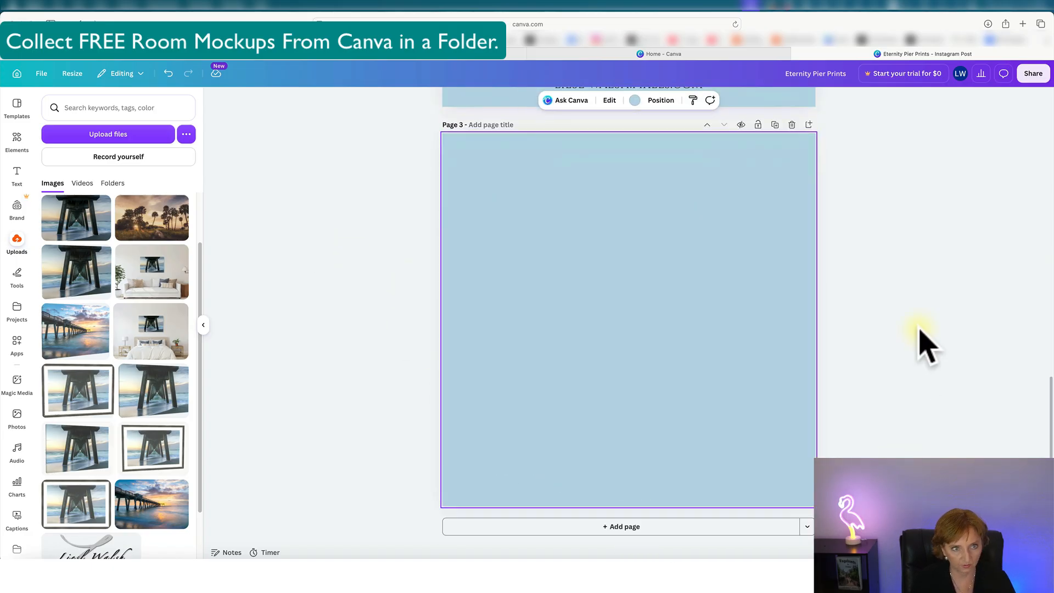
scroll(349, 332, up, 2)
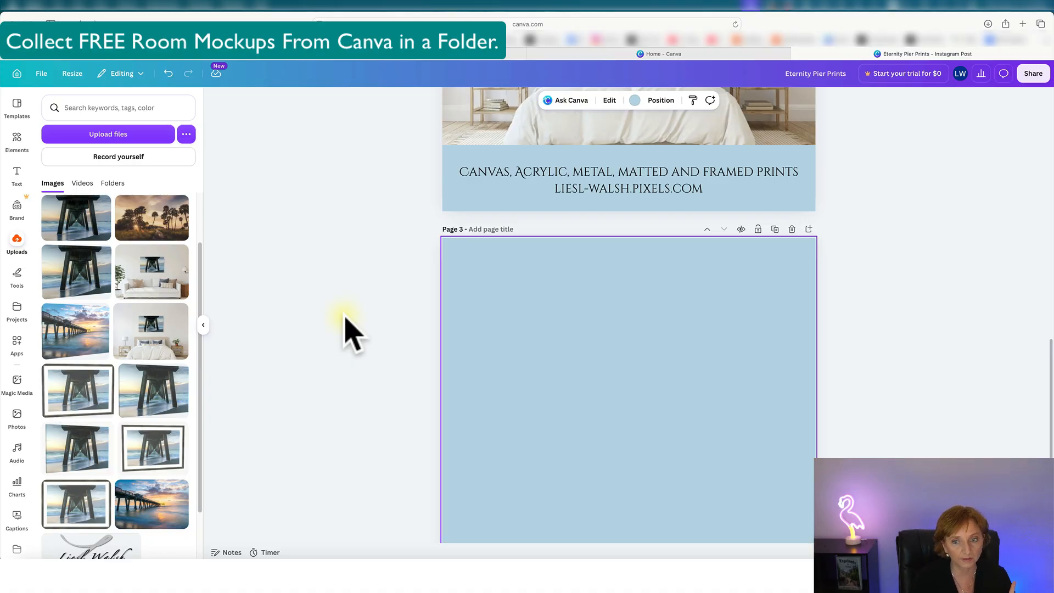
scroll(346, 319, up, 3)
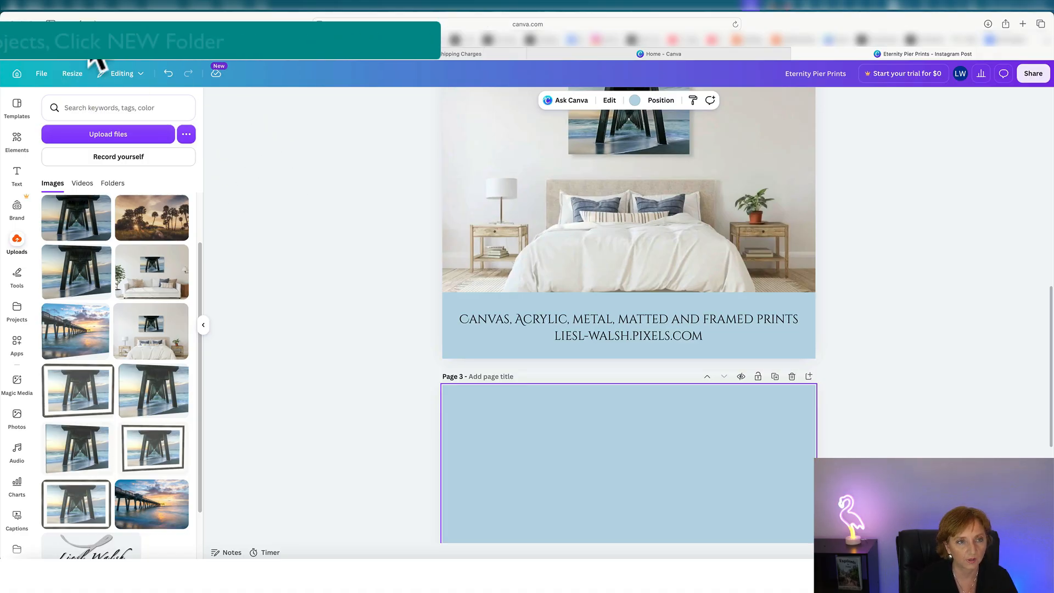
Leave the design for the projects overview and create a new folder named "Mockup 3".
click(15, 72)
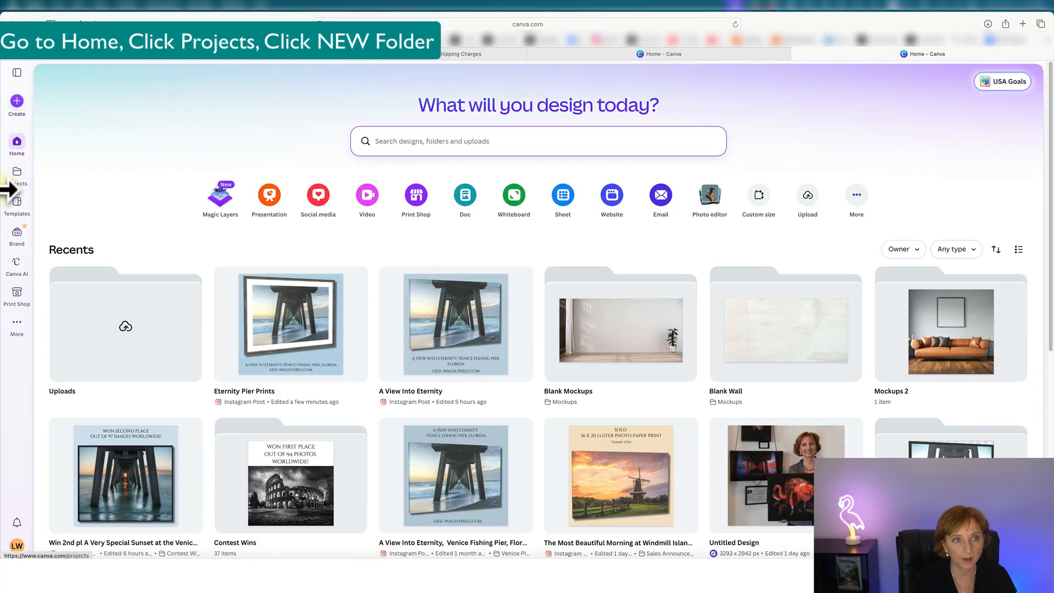
click(15, 174)
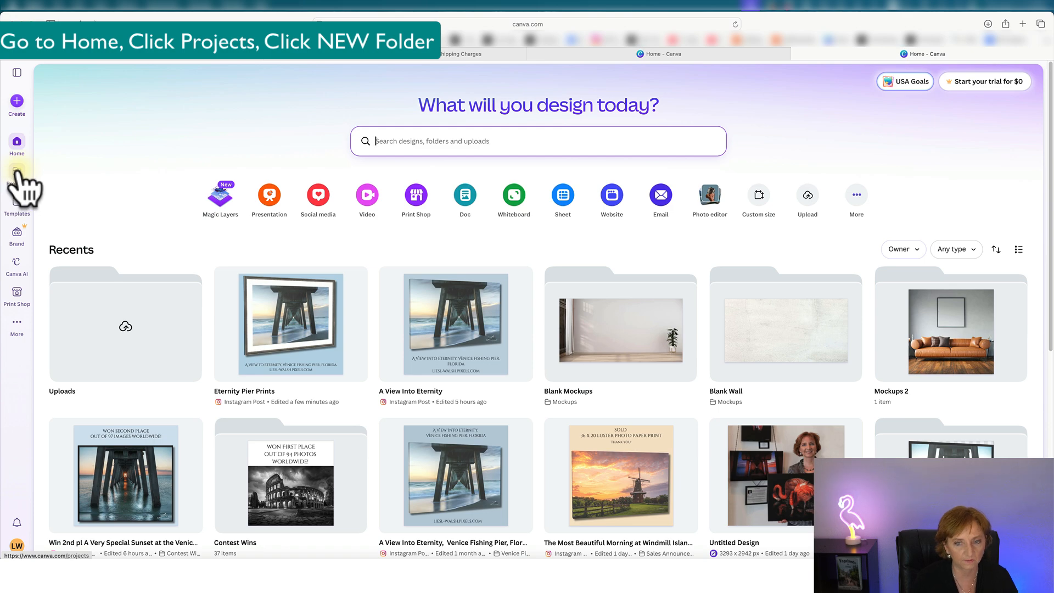
click(16, 174)
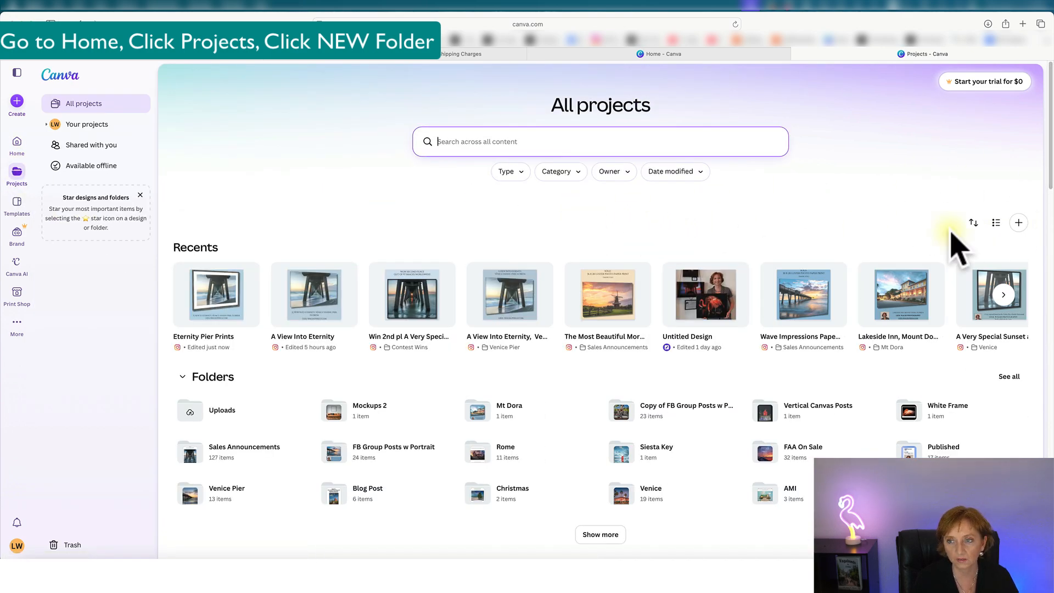
click(1016, 223)
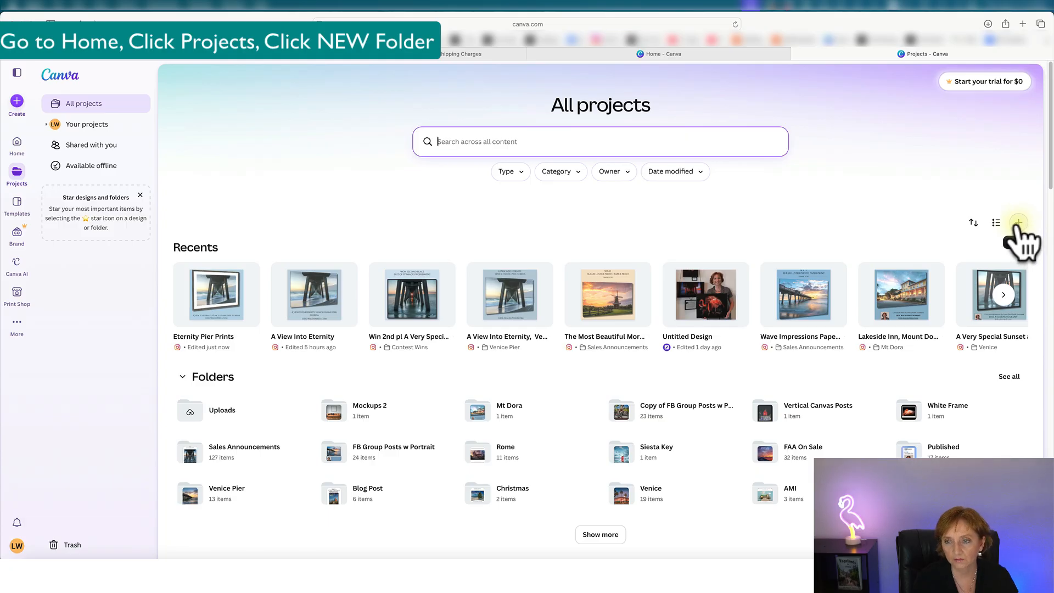
click(1017, 222)
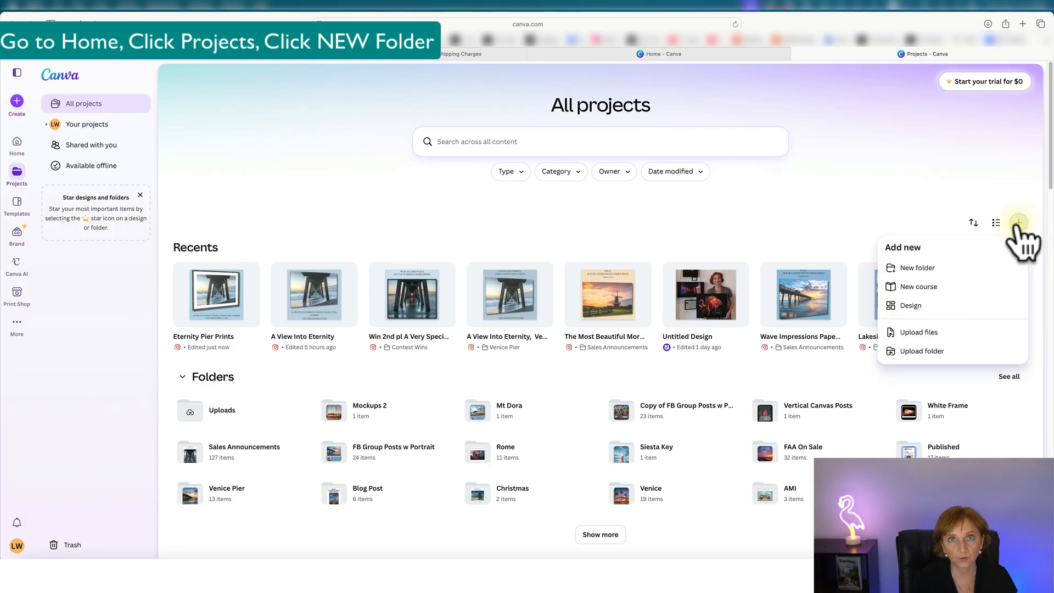
click(917, 267)
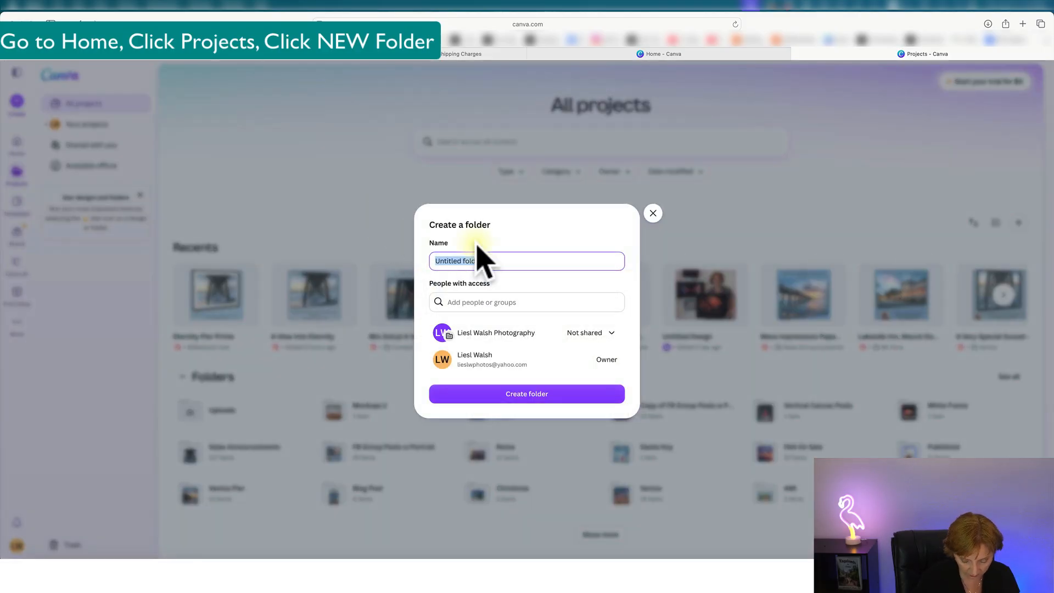
text(Mockup 2)
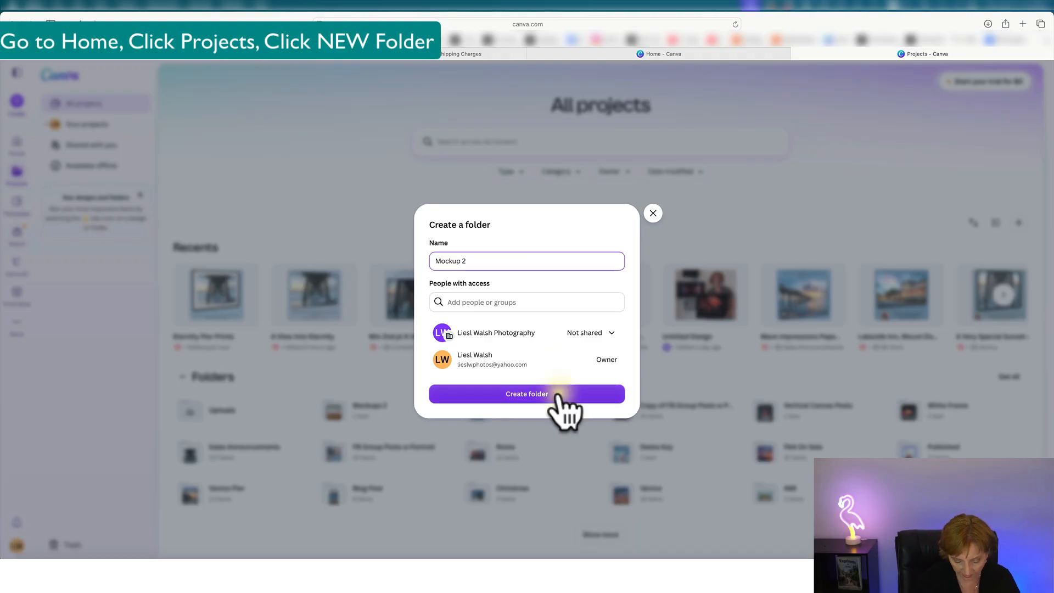
key(BackSpace)
key(BackSpace)
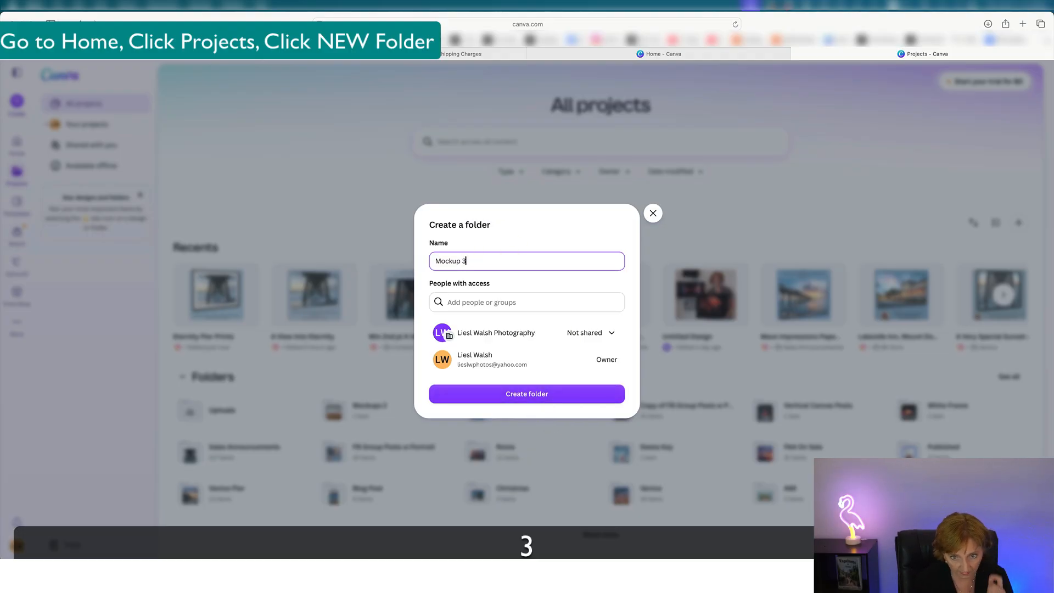
text(3)
click(502, 396)
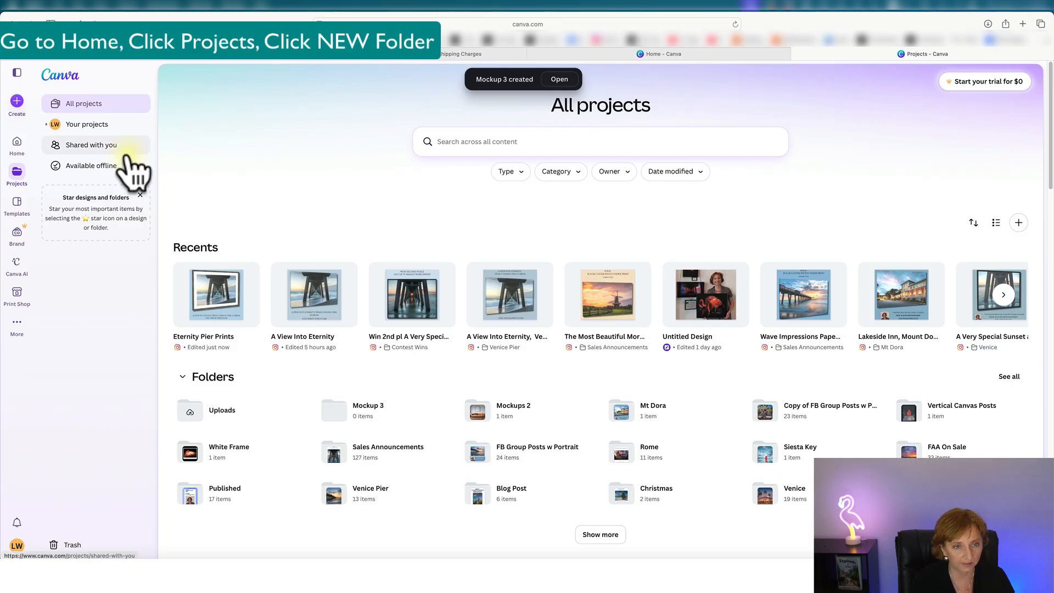
Reopen the Eternity Pier Prints design, search the elements for "wall art room mockups" and show all photo results.
click(210, 301)
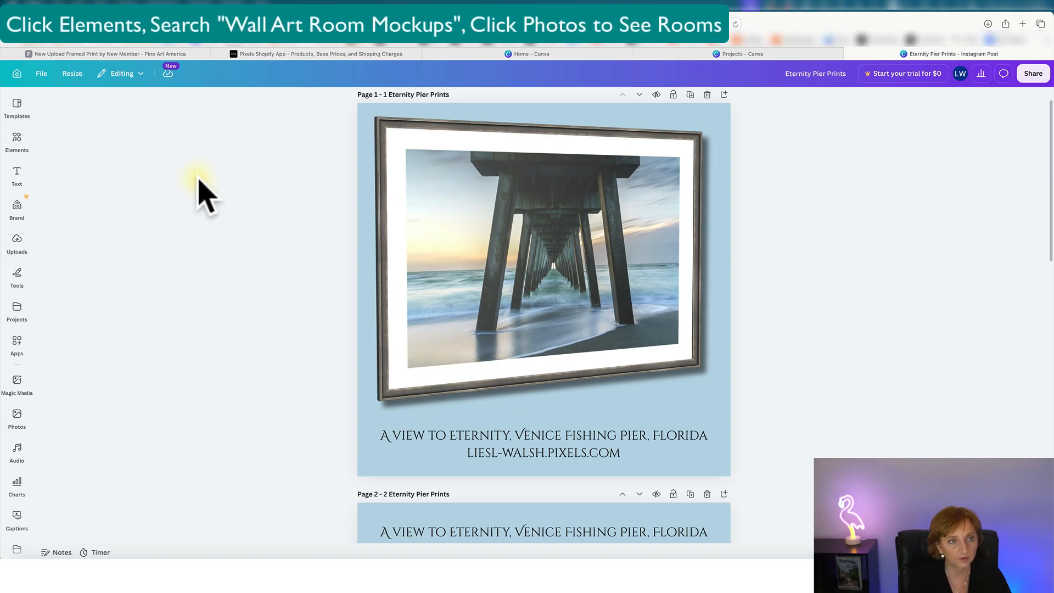
click(17, 140)
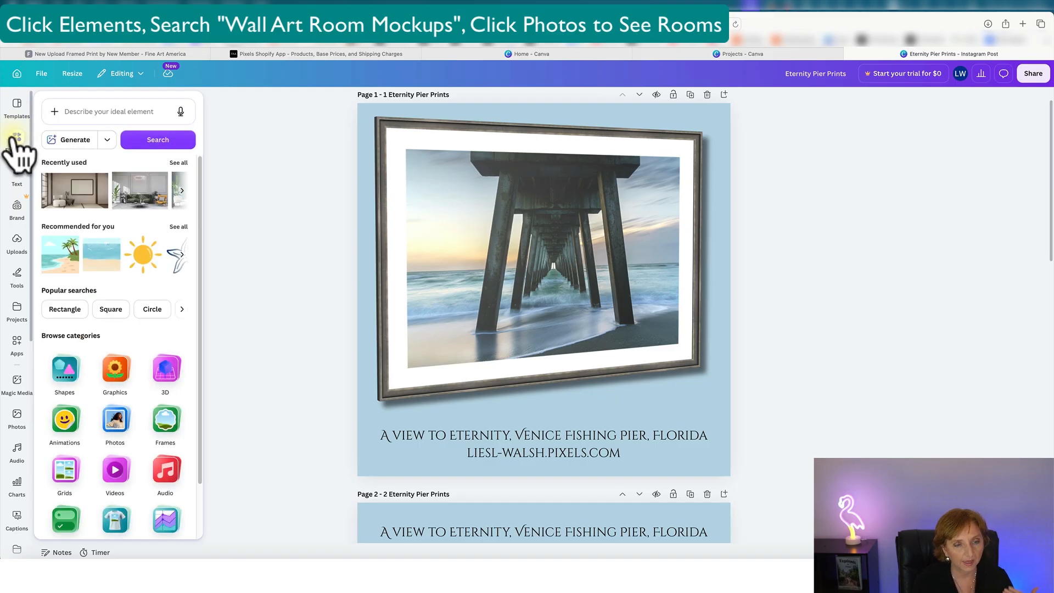
click(16, 144)
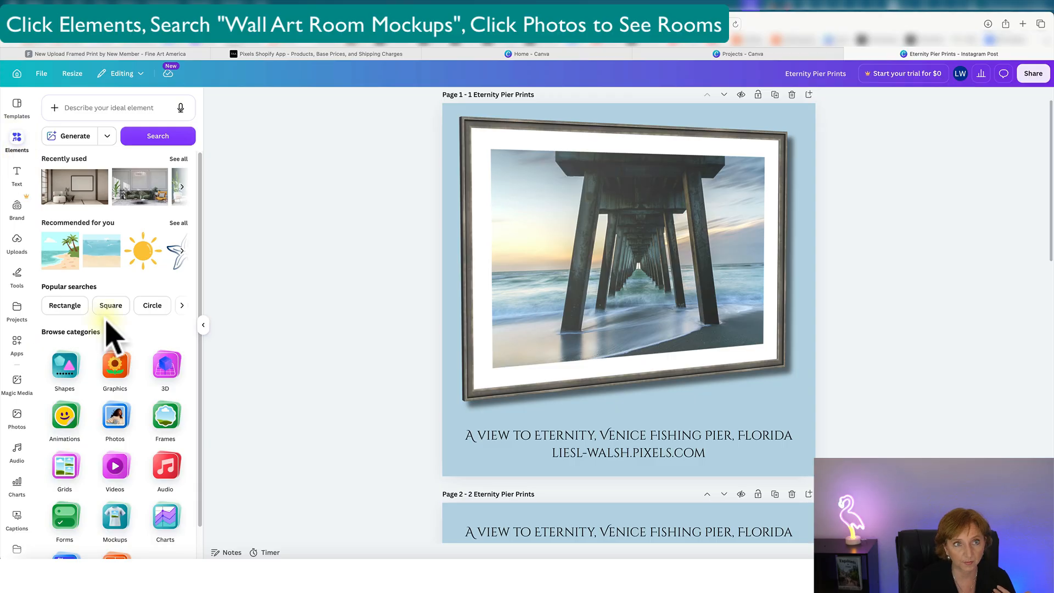
click(77, 106)
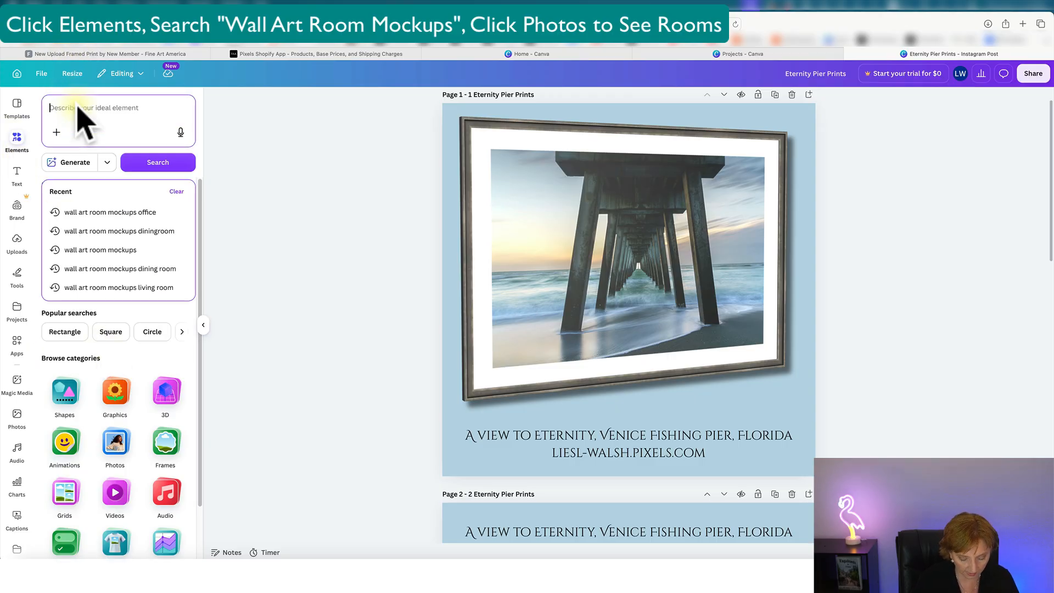
text(wall art)
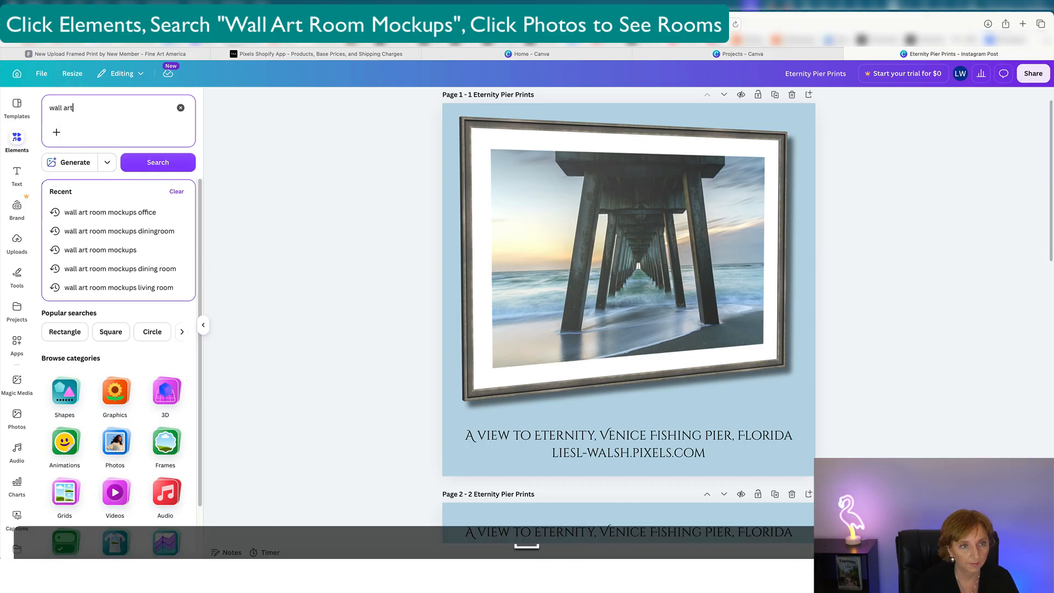
text( room mockuo)
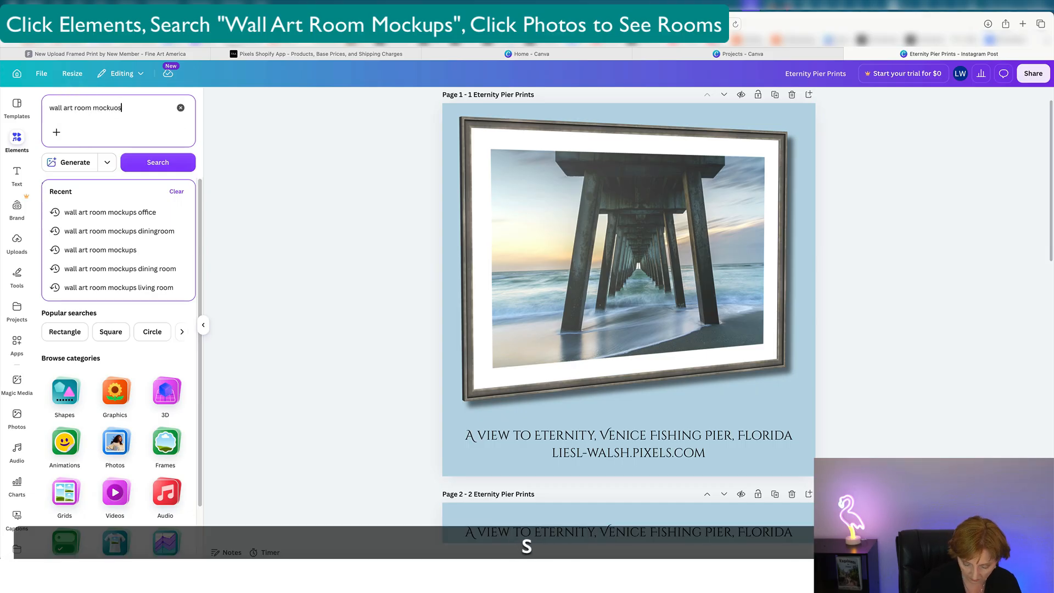
text(s)
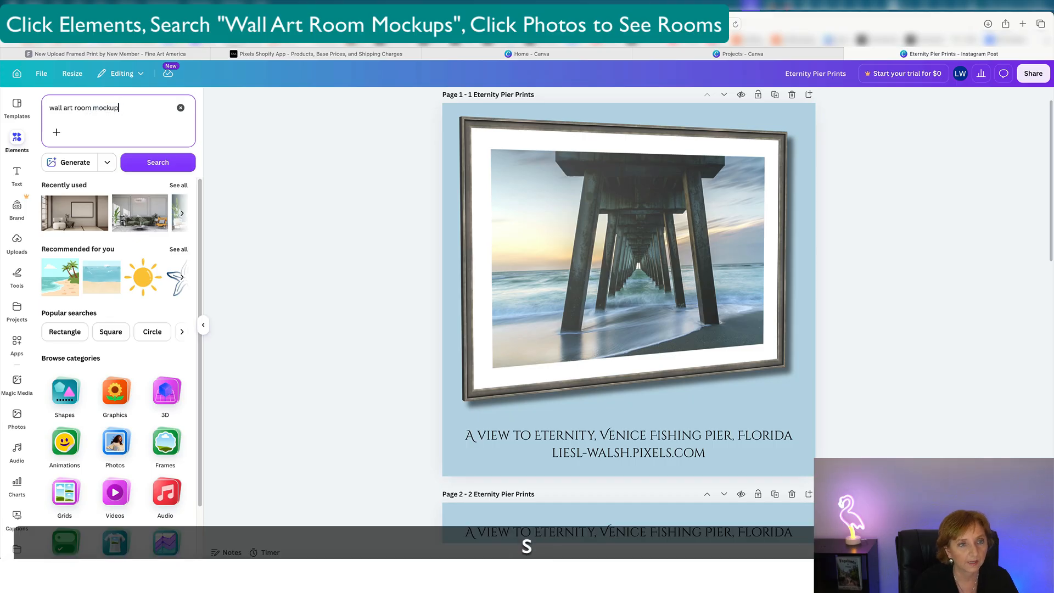
text(s)
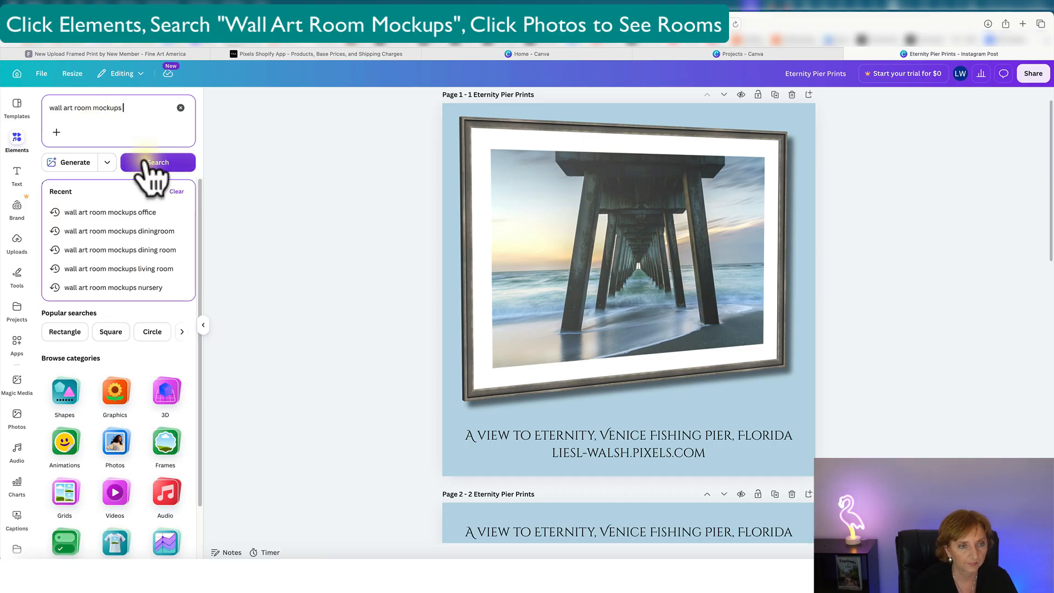
click(147, 164)
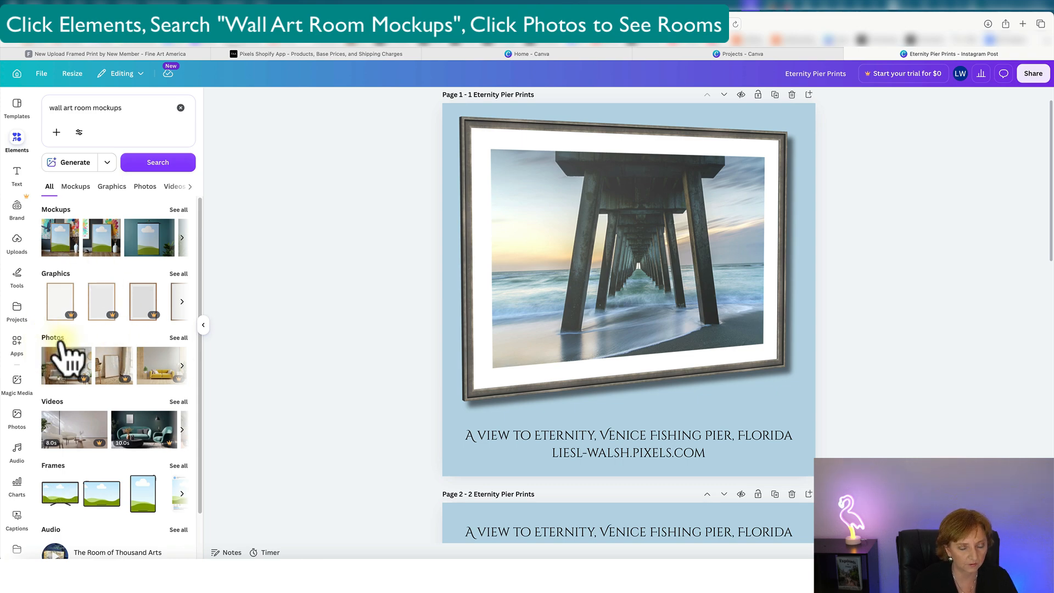
click(179, 339)
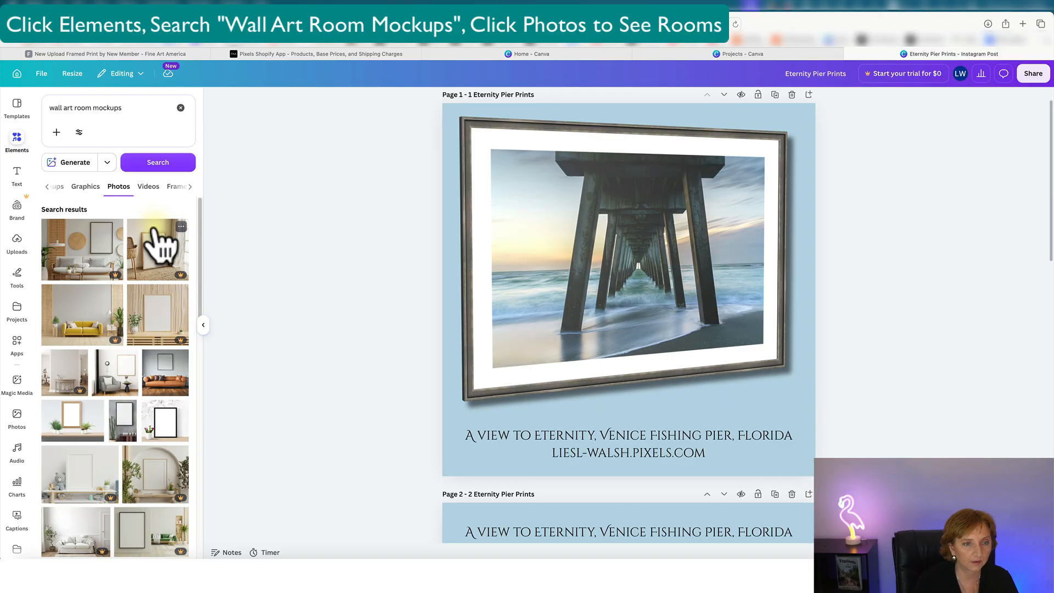
mouse_move(117, 280)
mouse_down()
mouse_move(122, 299)
mouse_move(117, 277)
mouse_up()
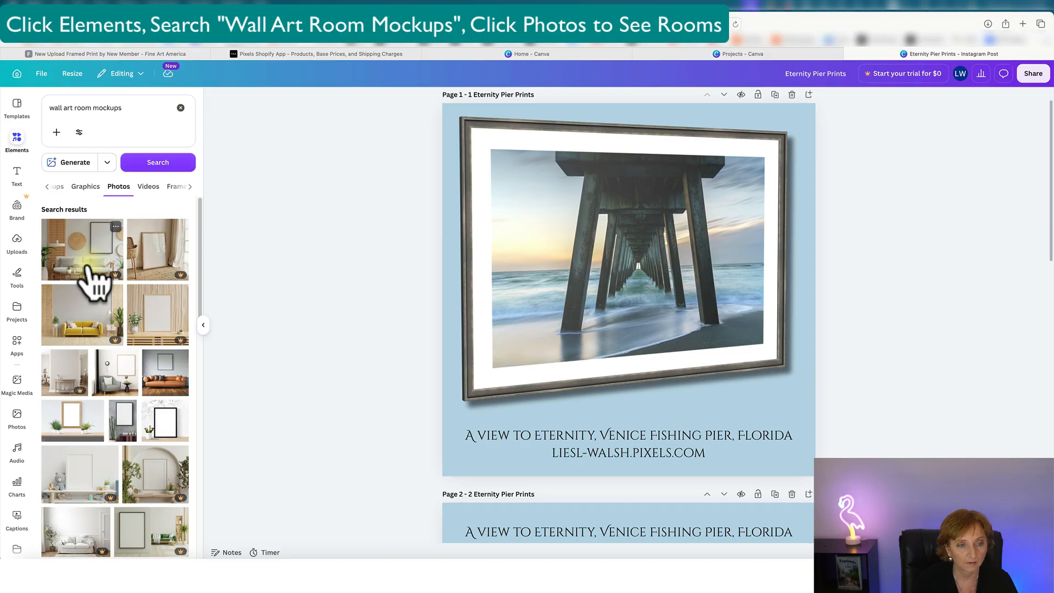
Change the background of blank page 3 to the off-white photo color and return to the room mockup results.
scroll(426, 404, down, 8)
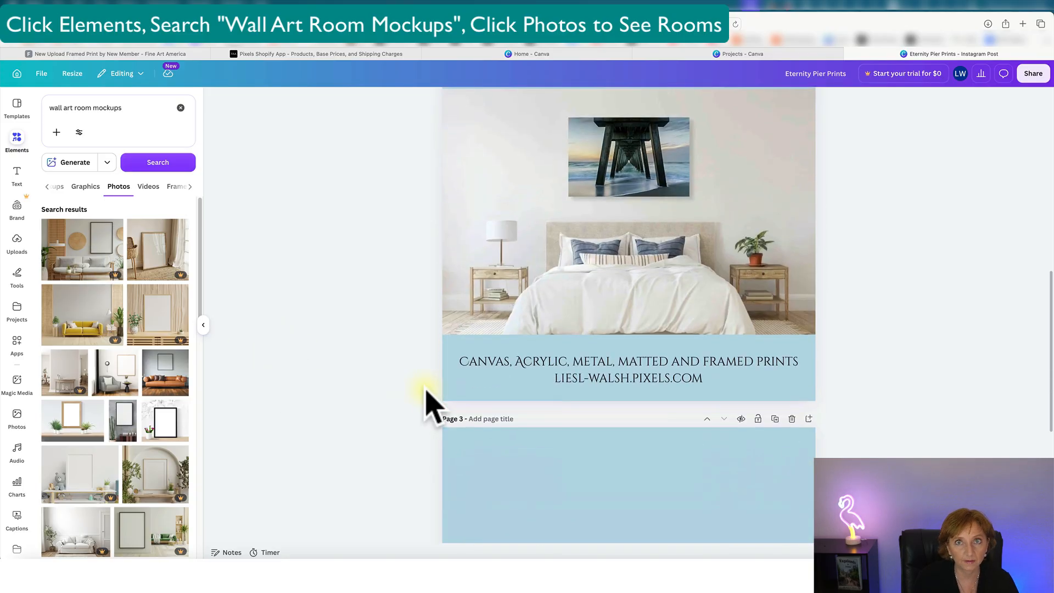
scroll(426, 403, down, 5)
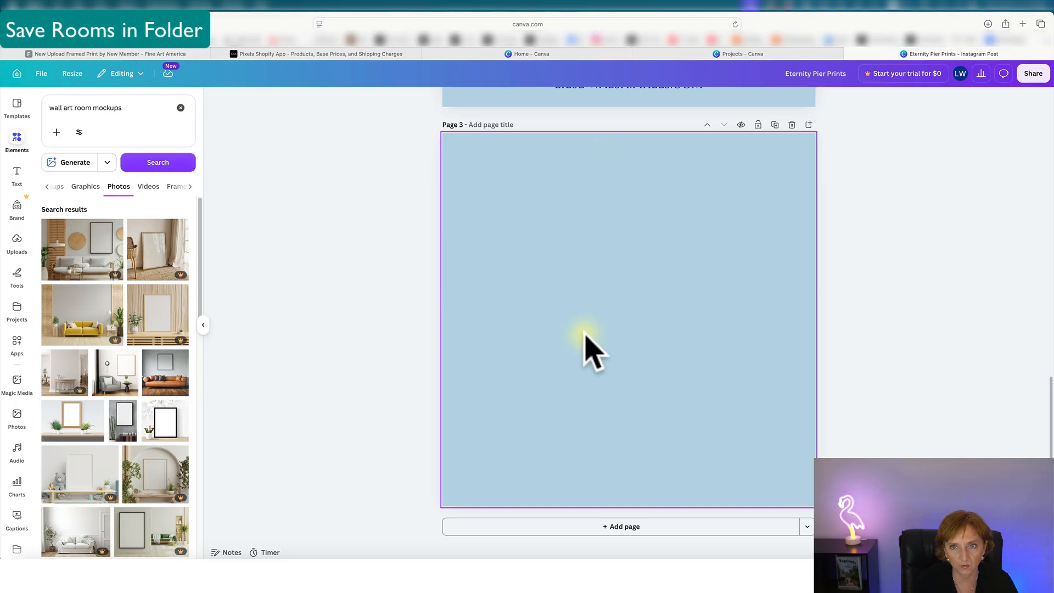
click(585, 299)
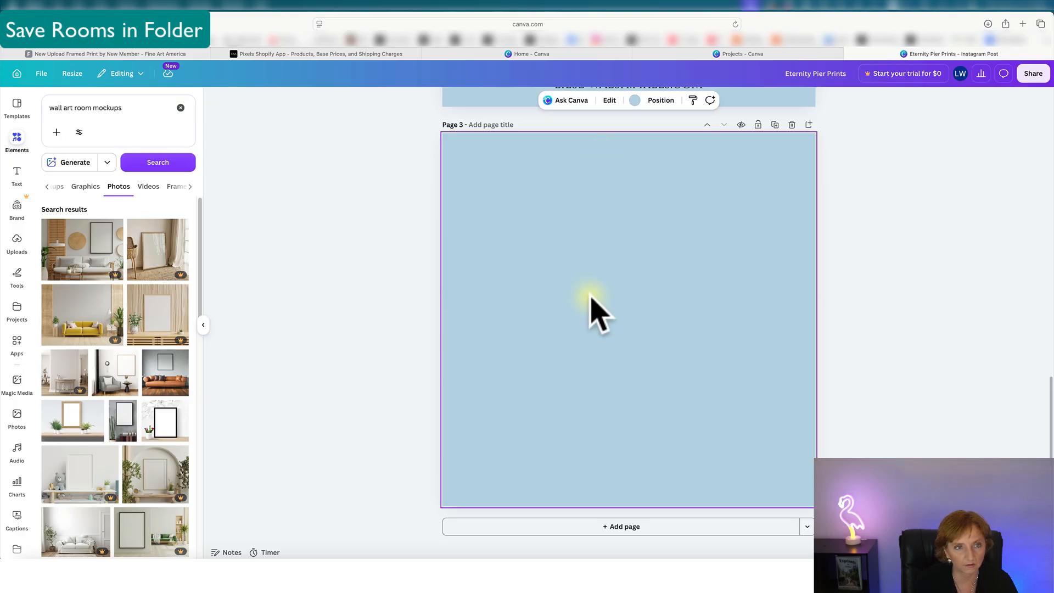
click(634, 101)
click(71, 313)
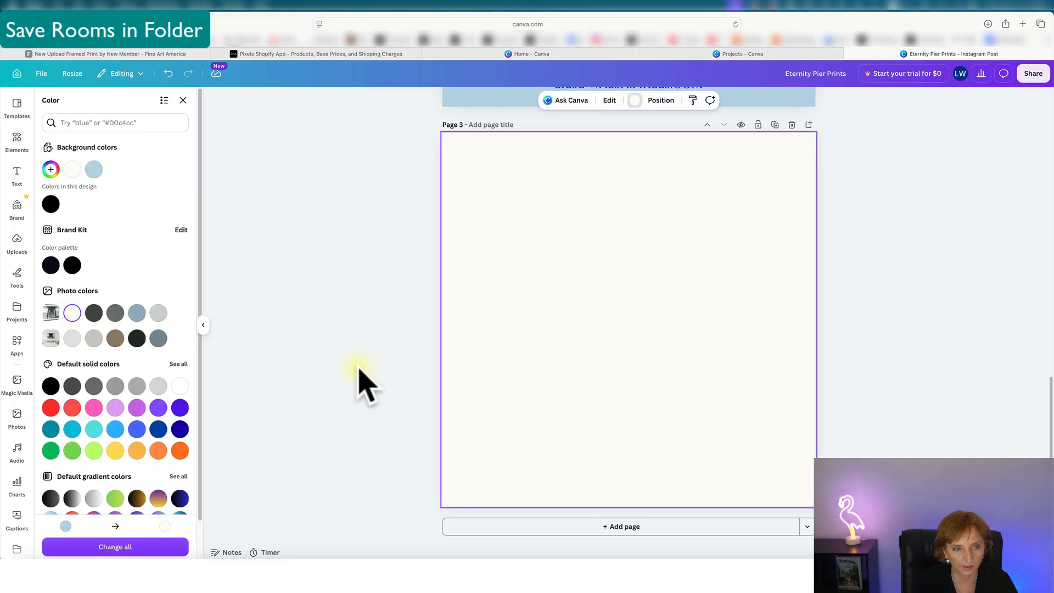
click(317, 237)
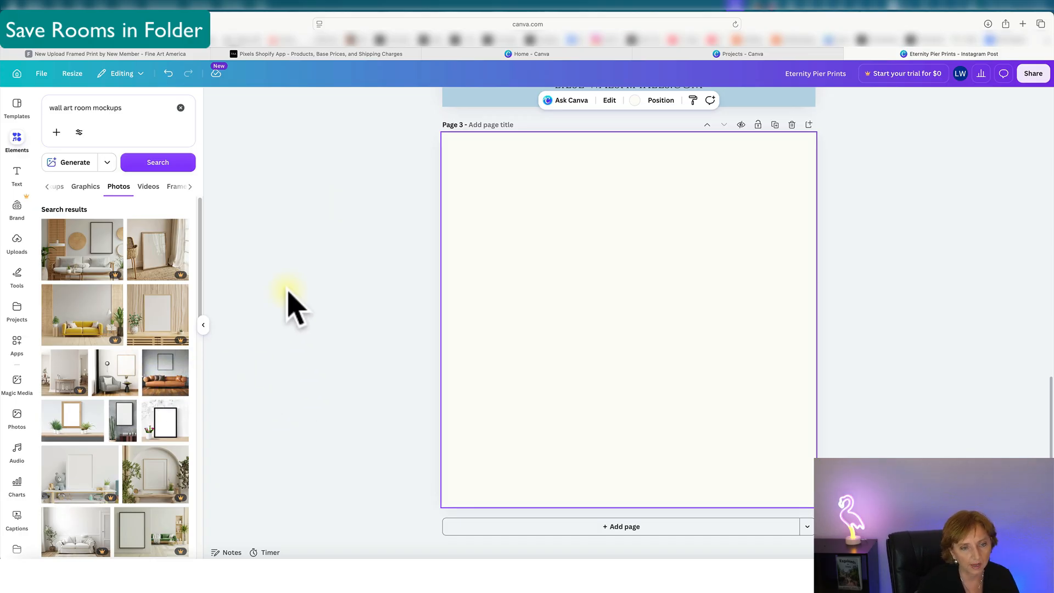
Place the free brown leather sofa room photo on page 3 and save that photo to the Mockup 3 folder.
click(172, 382)
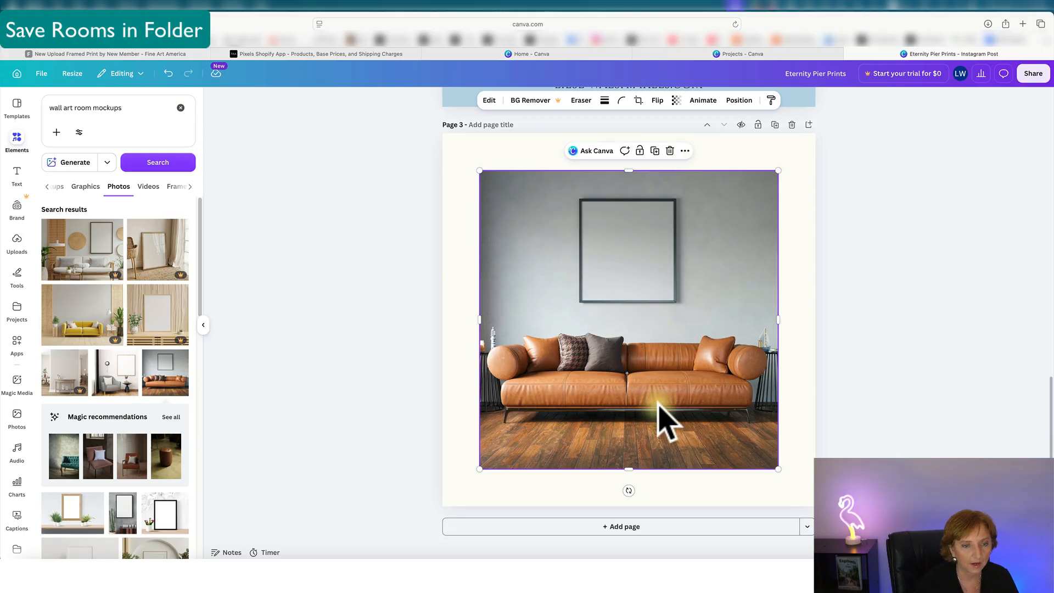
mouse_move(184, 368)
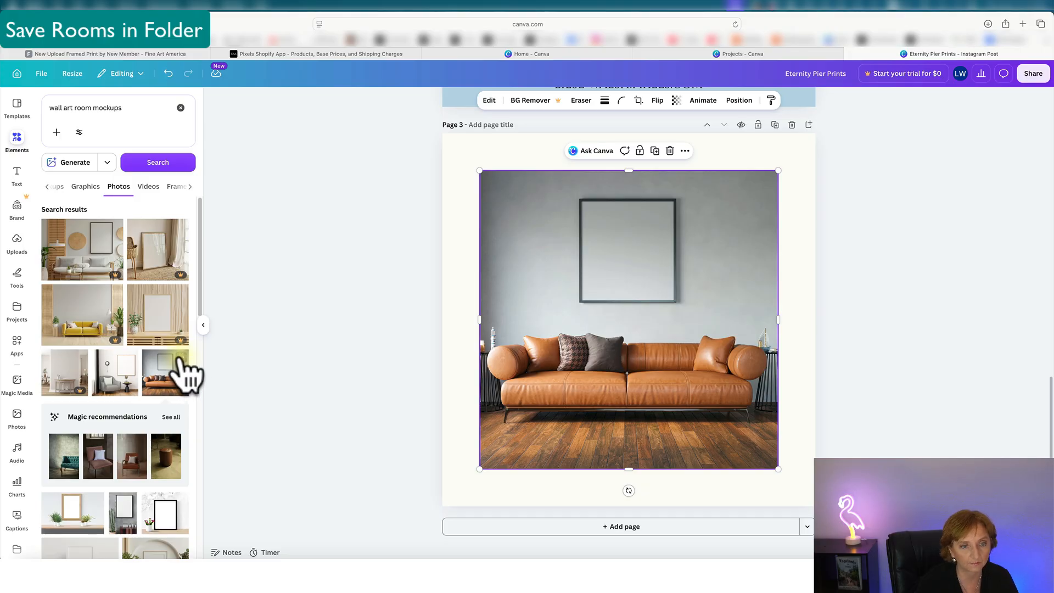
click(180, 358)
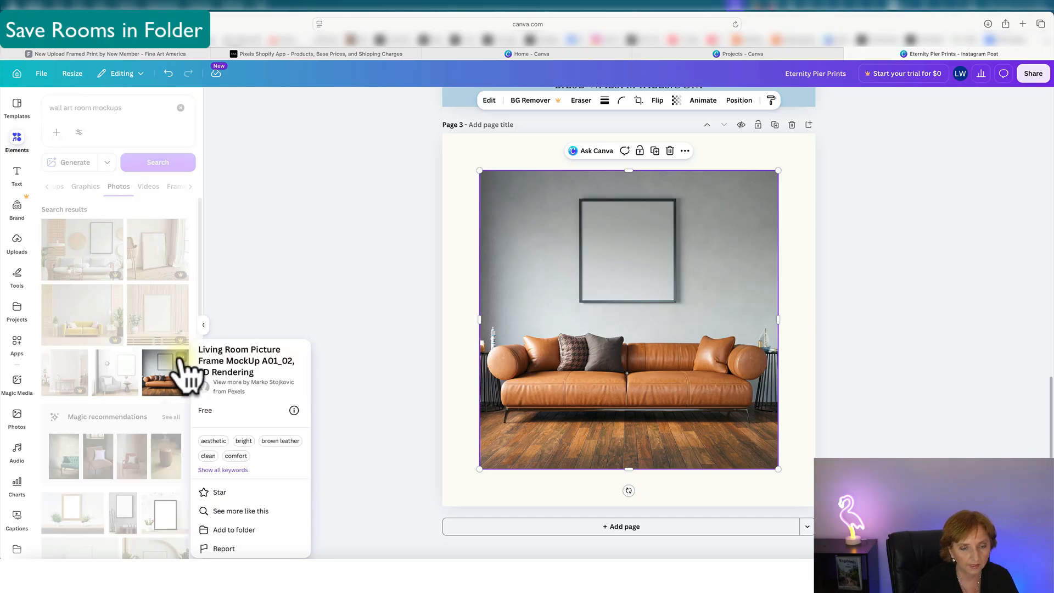
click(229, 530)
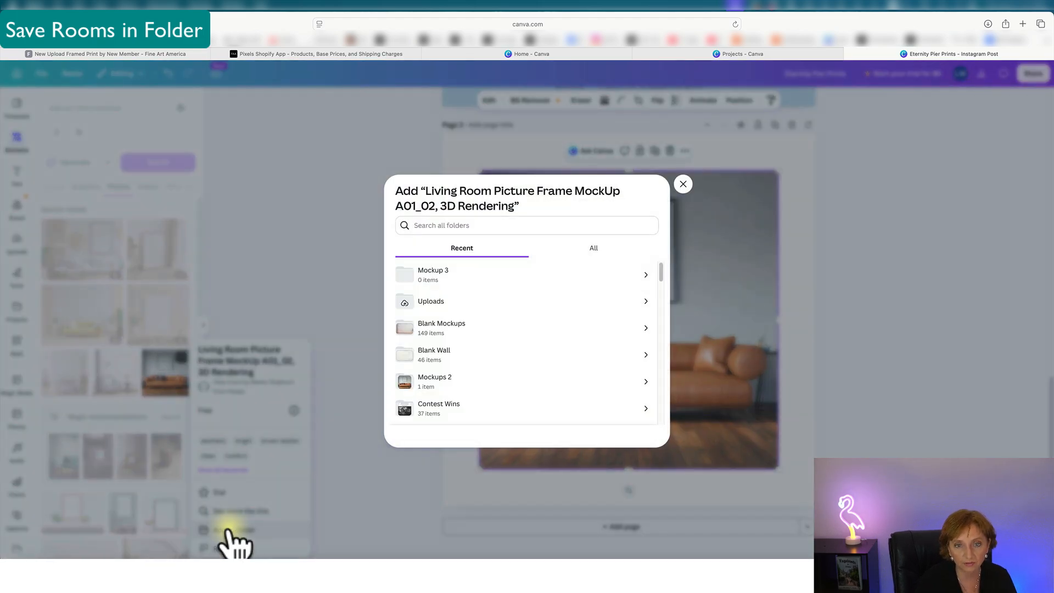
click(441, 281)
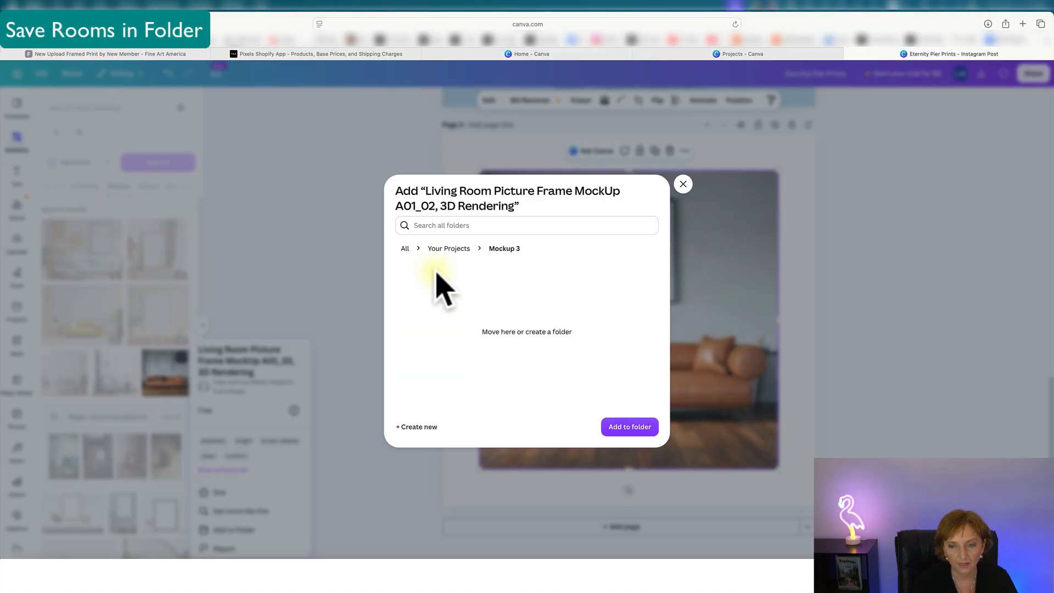
click(624, 429)
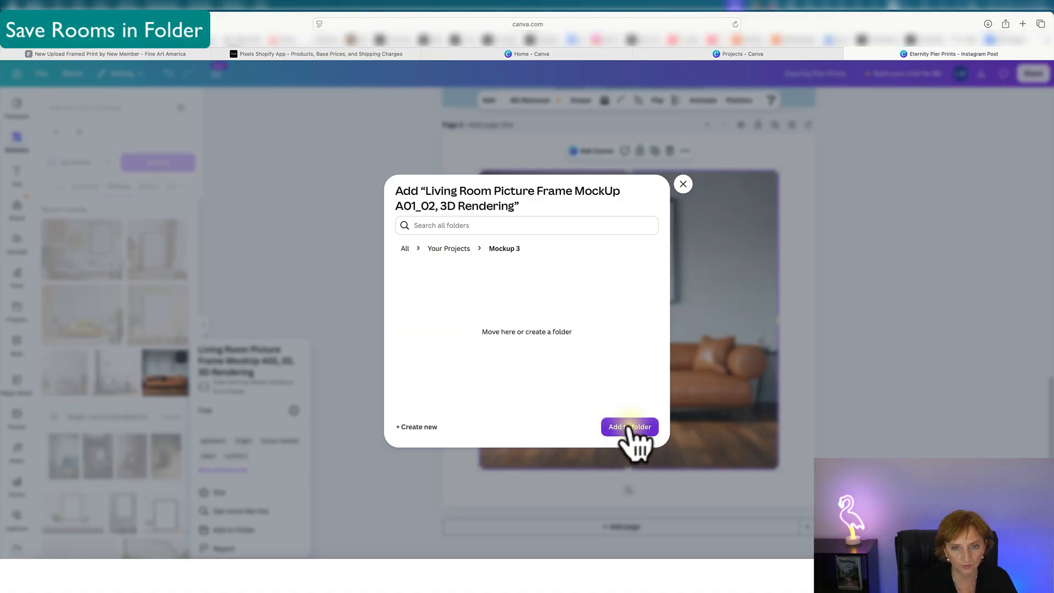
click(629, 427)
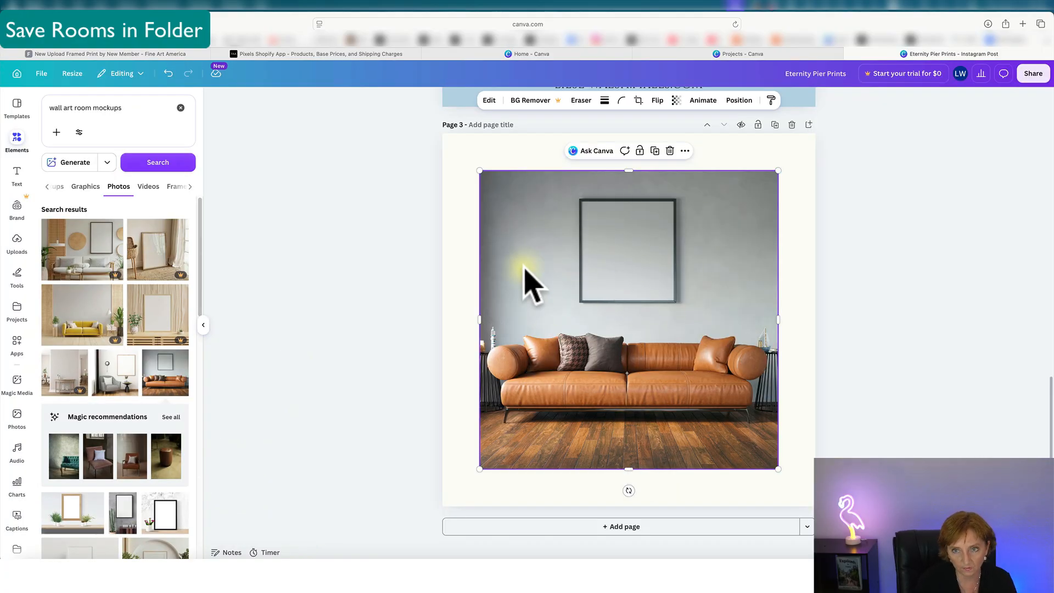
Replace the sofa photo on page 3 with the free gray armchair room photo and save that photo to the Mockup 3 folder.
click(670, 151)
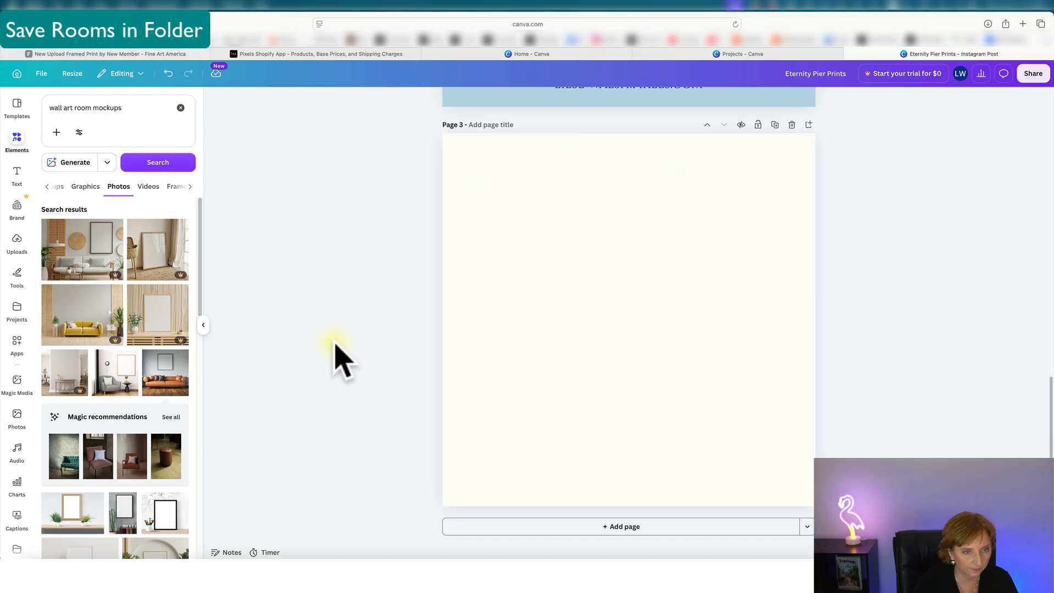
click(122, 391)
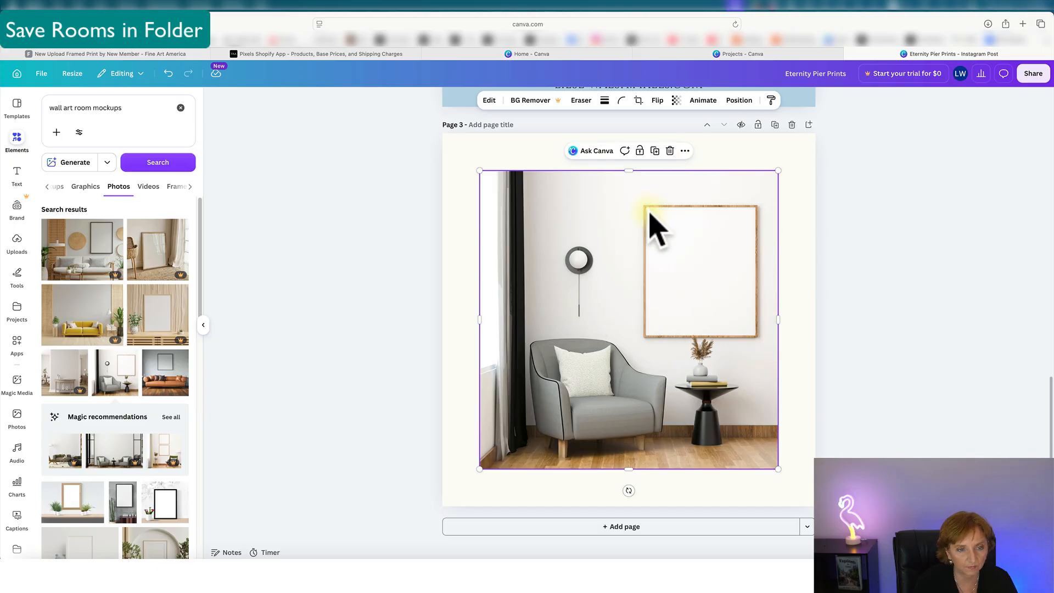
mouse_move(135, 379)
click(130, 357)
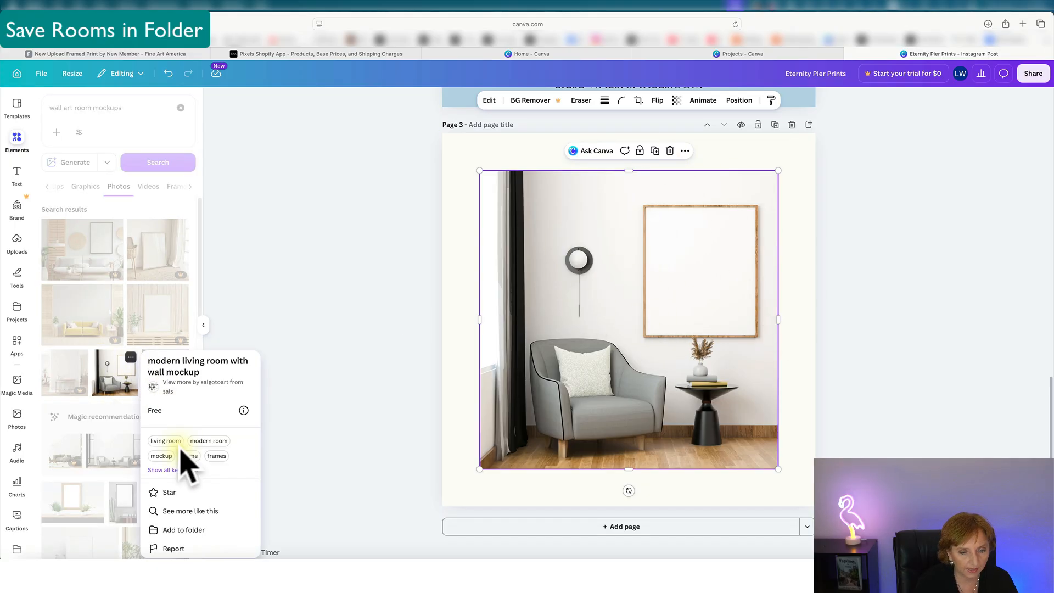
click(189, 530)
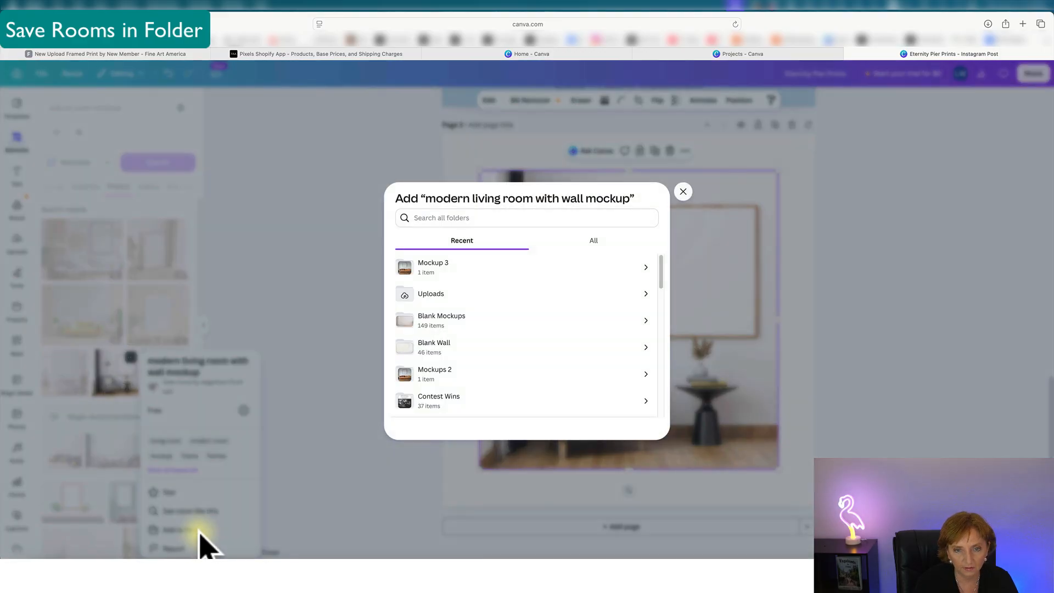
click(436, 268)
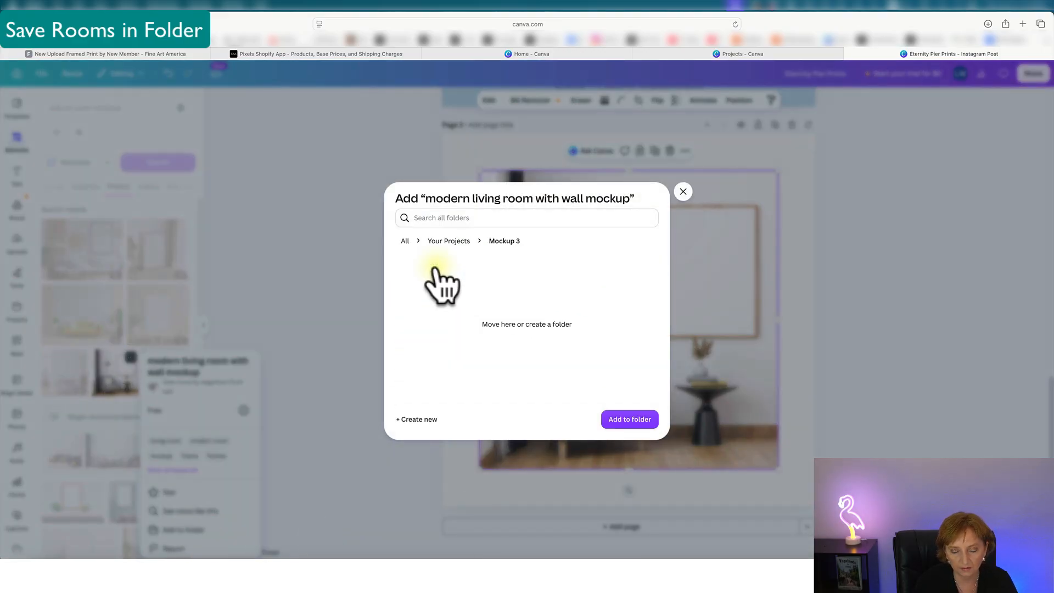
click(622, 420)
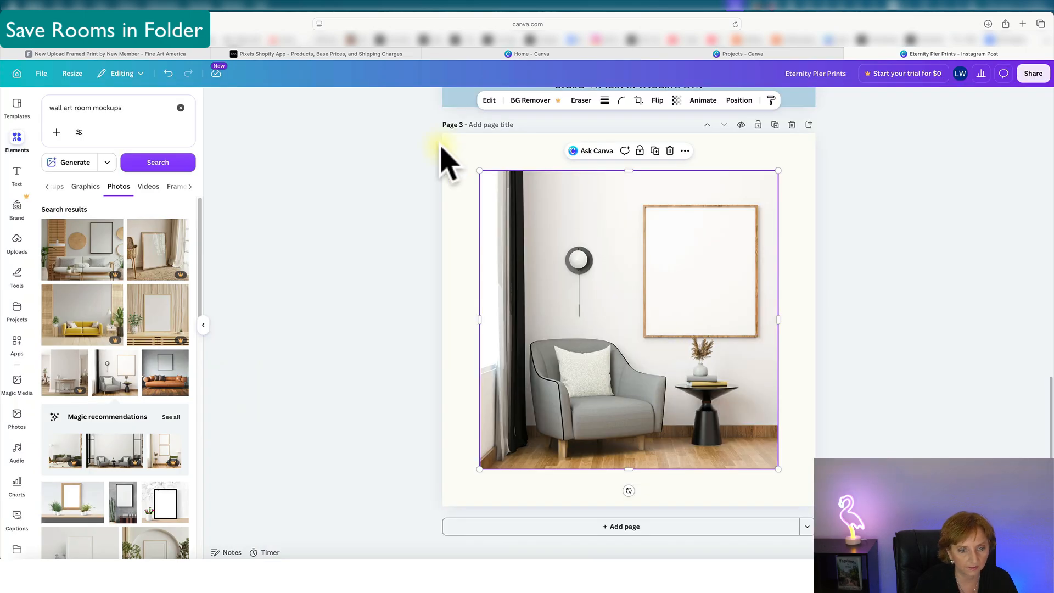
Delete the armchair photo from page 3 and search the photos for "wall art room mockups office".
click(669, 151)
scroll(132, 396, down, 5)
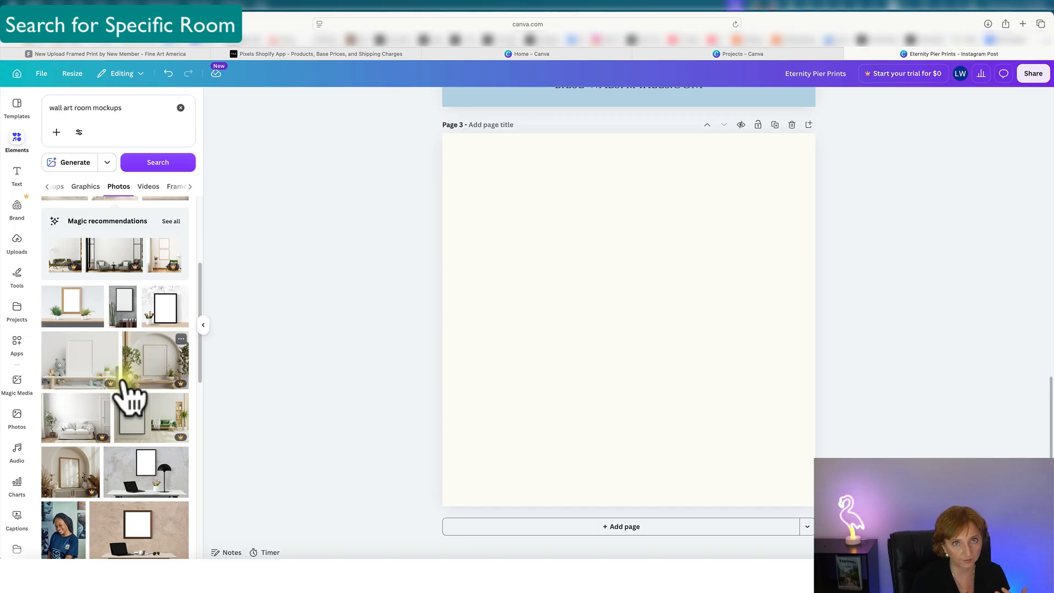
scroll(127, 390, down, 3)
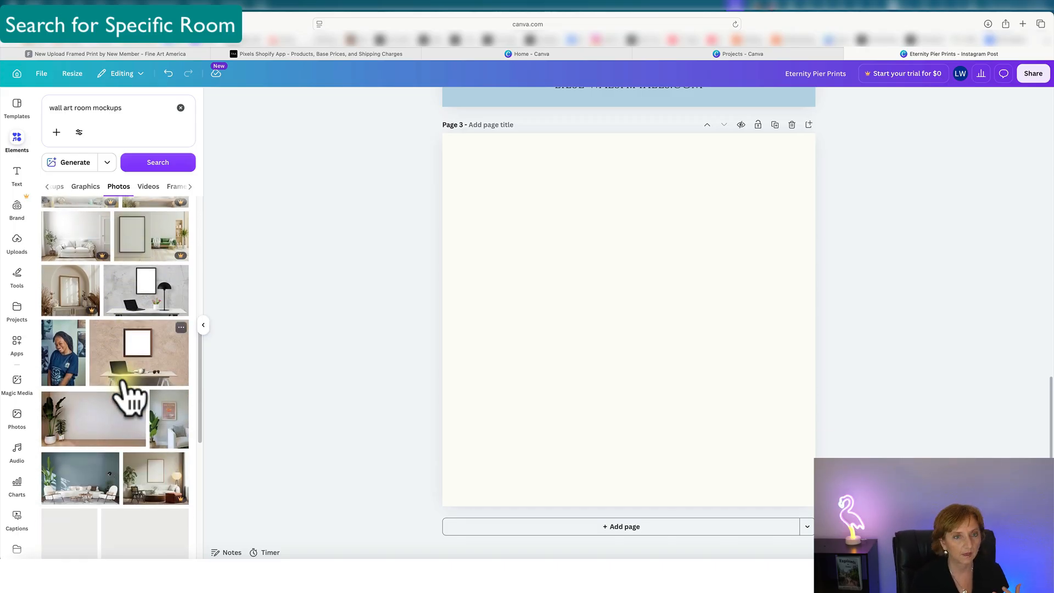
scroll(126, 391, up, 3)
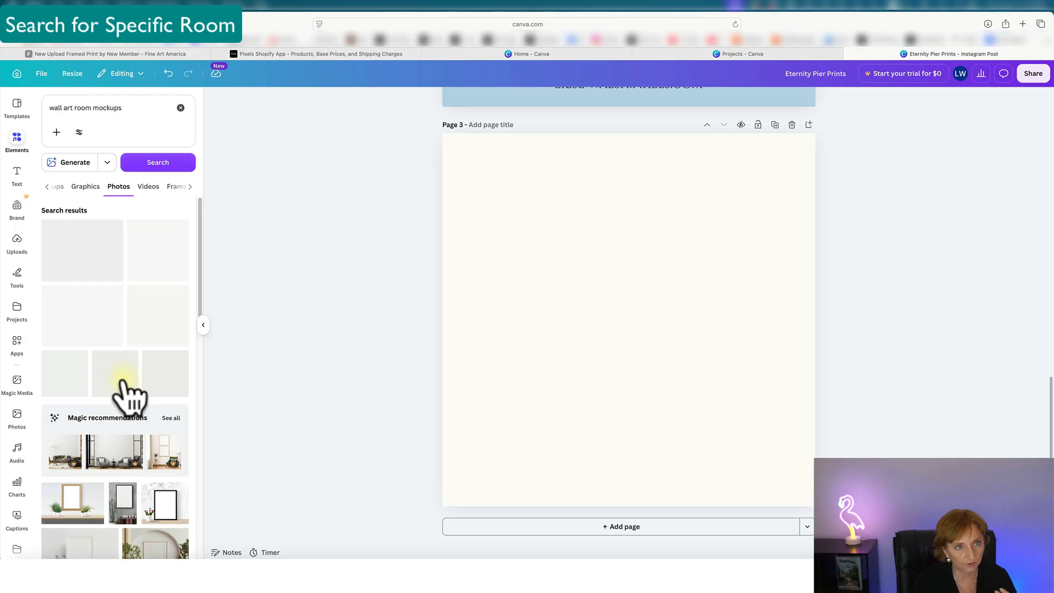
click(130, 108)
text(off)
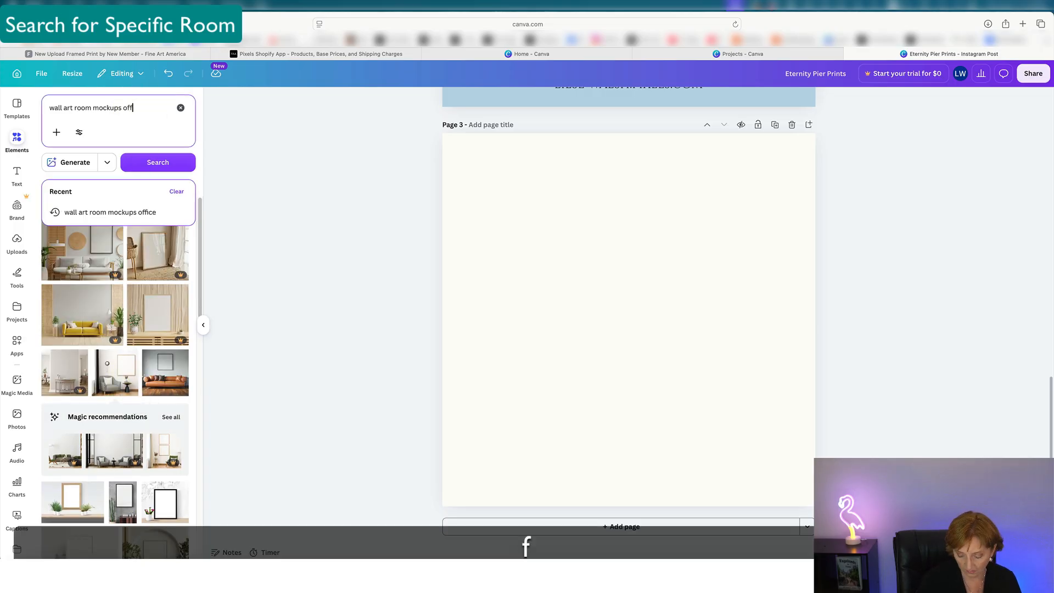
text(ice)
key(Return)
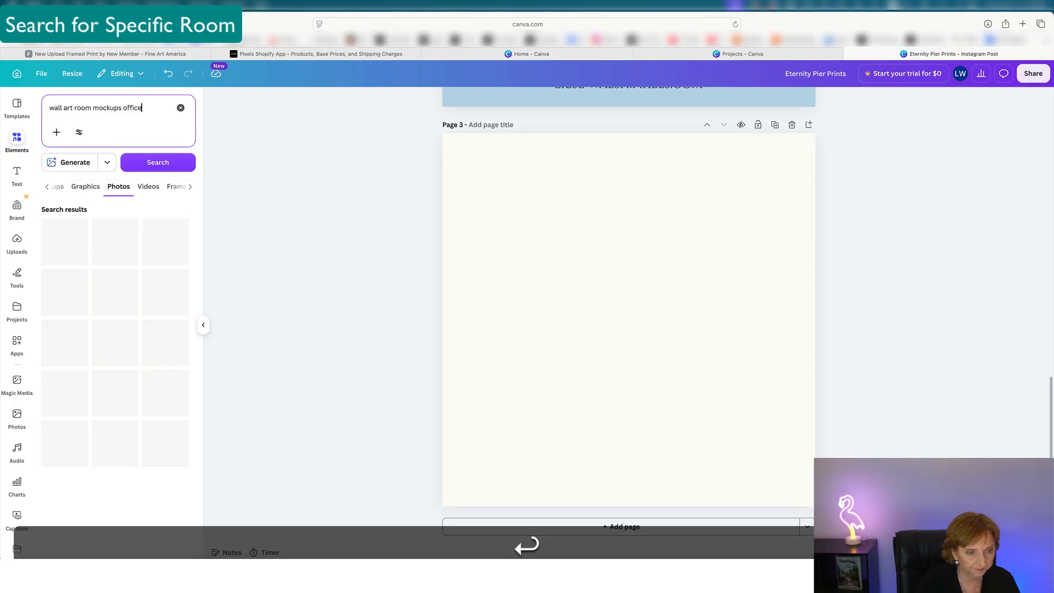
Try the dark-walled empty office photo on page 3, enlarged to the full page width, and remove it.
scroll(114, 398, down, 5)
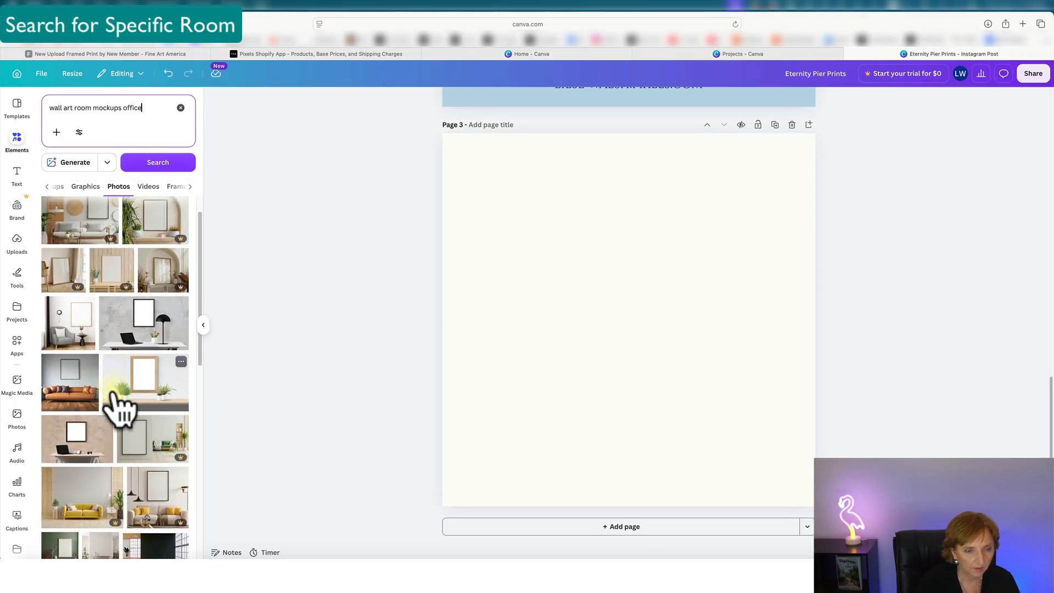
scroll(114, 401, down, 4)
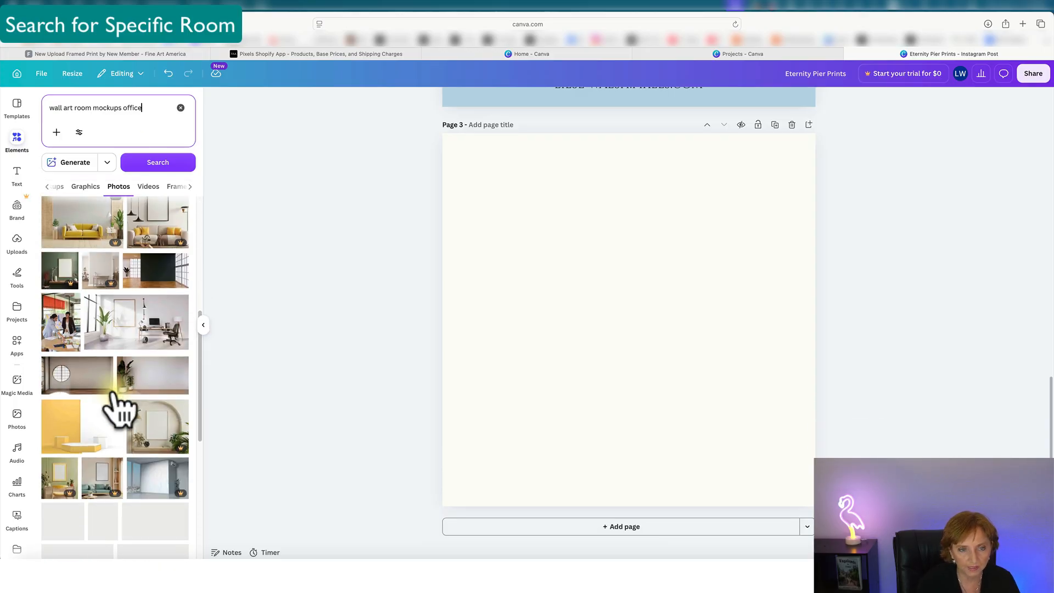
click(163, 270)
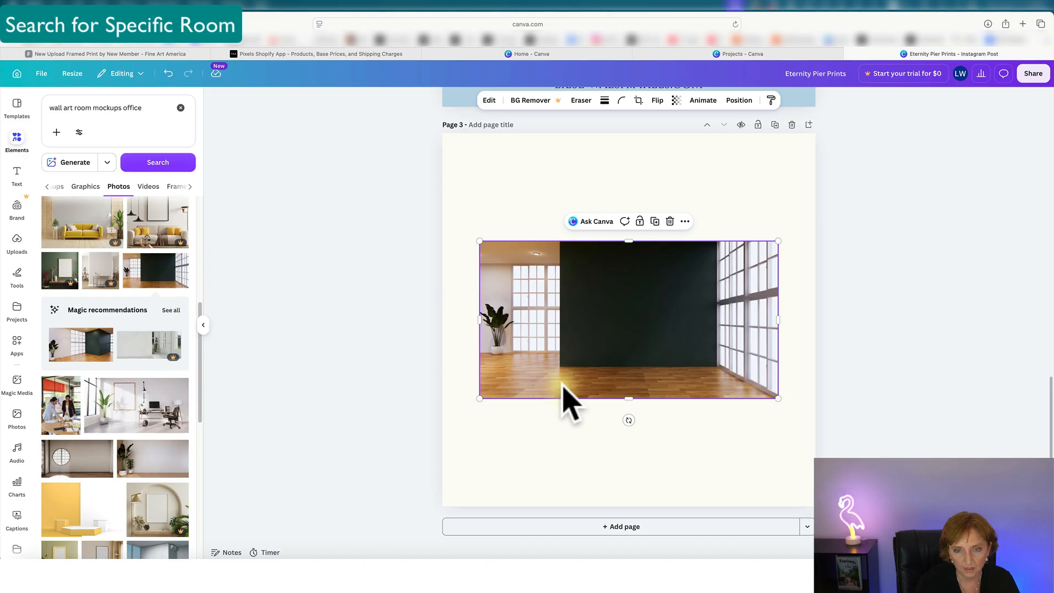
drag(479, 397, 442, 418)
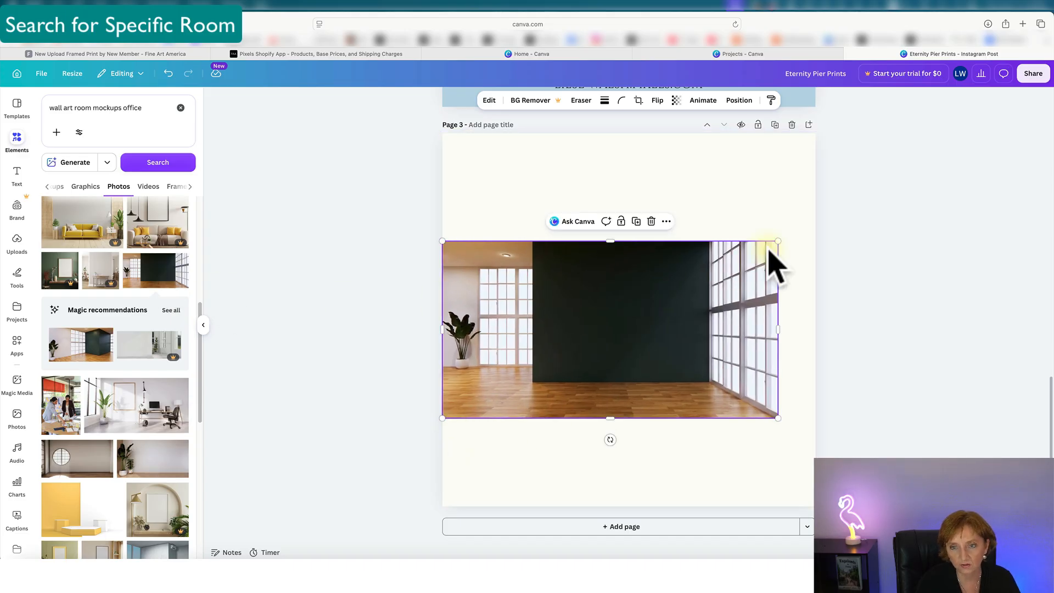
drag(778, 242, 814, 221)
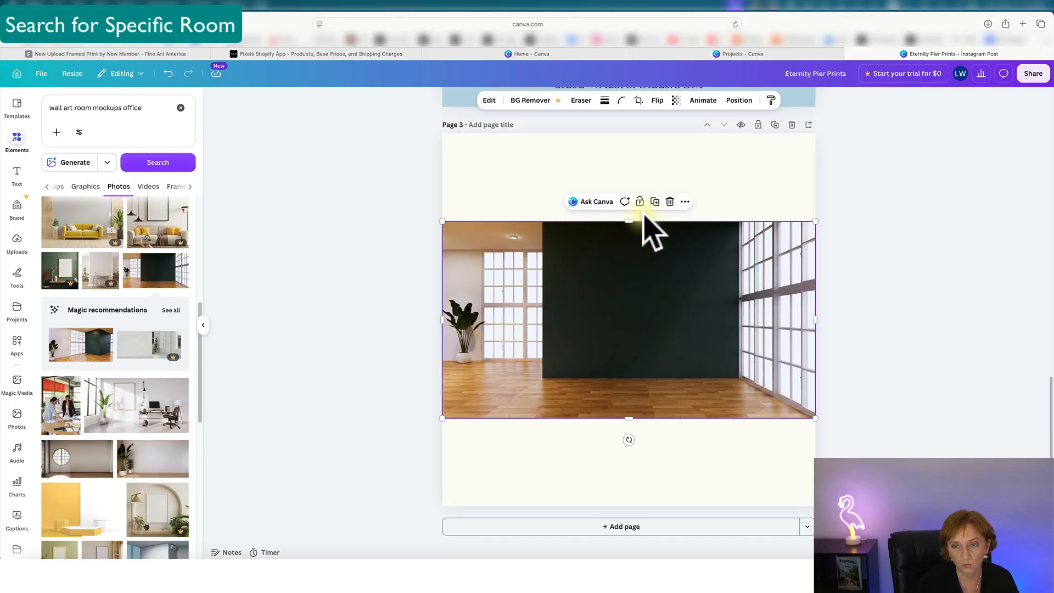
click(669, 202)
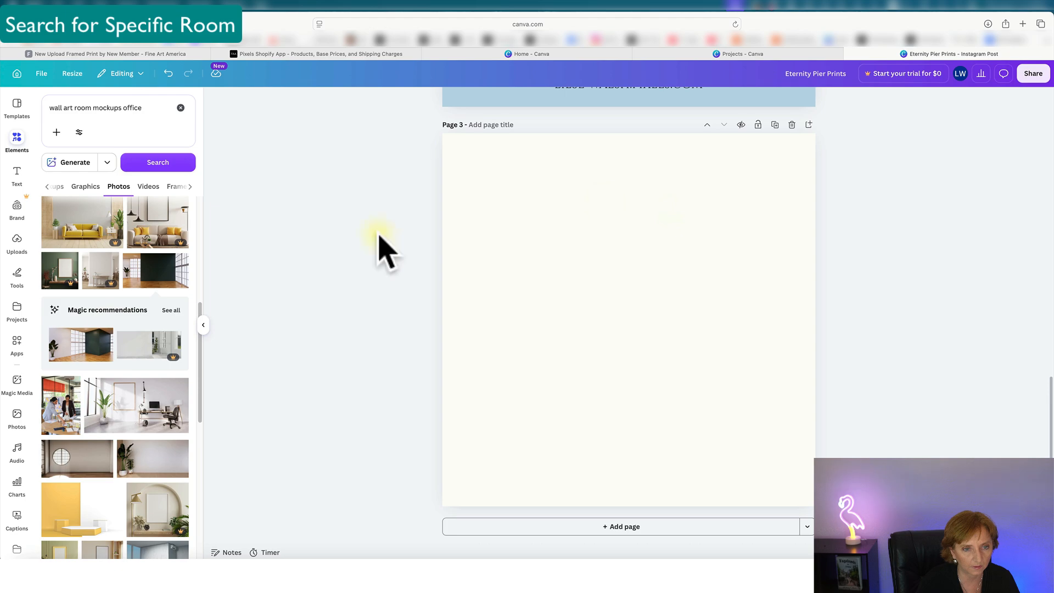
Save the free "Office Interior of Panoramic CEO Office in 3D Render" photo to the Mockup 3 folder.
click(181, 260)
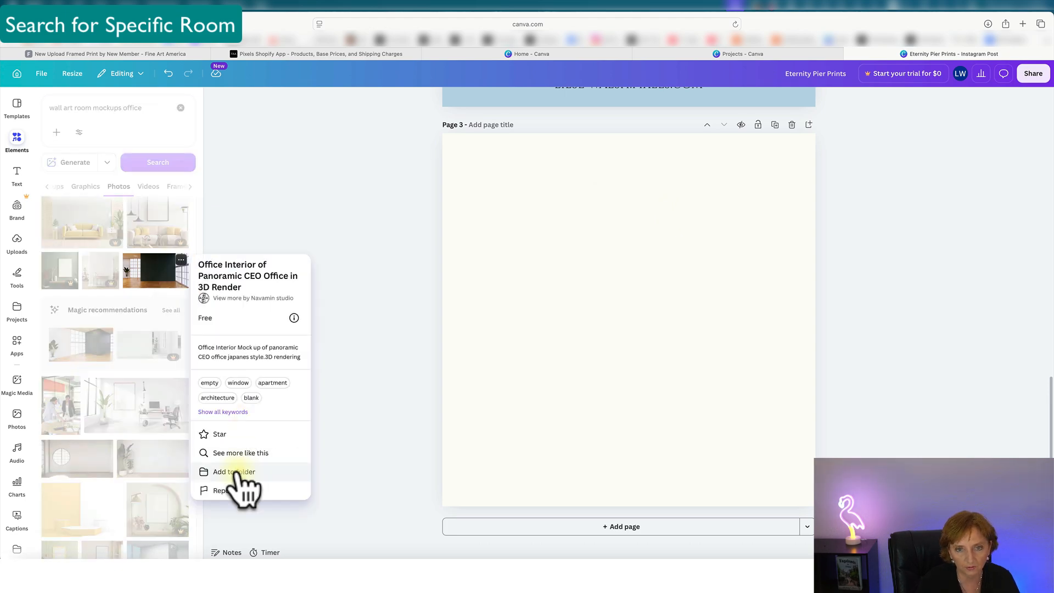
click(238, 471)
click(444, 273)
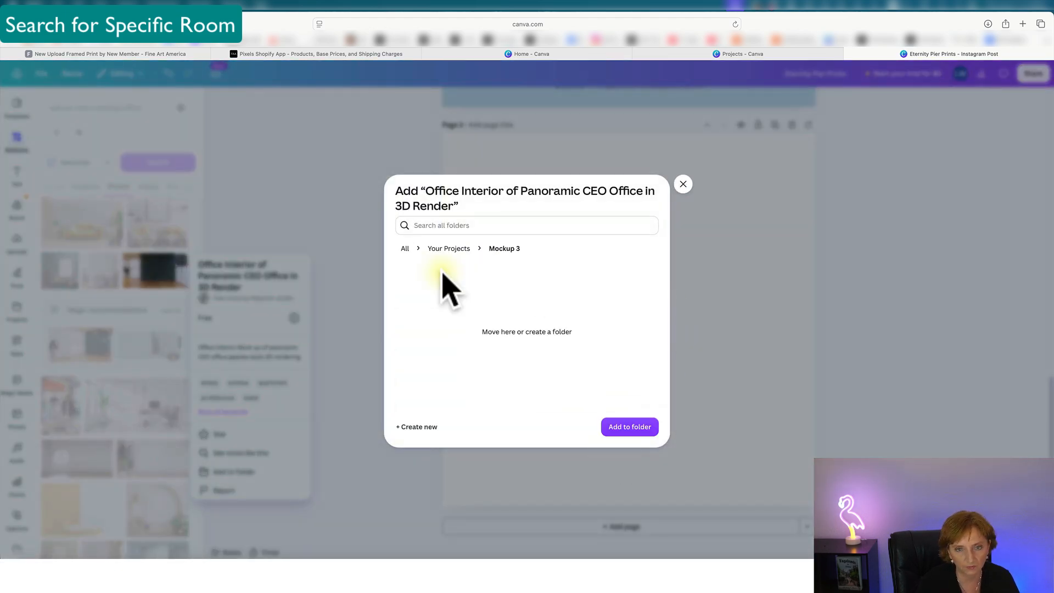
click(610, 427)
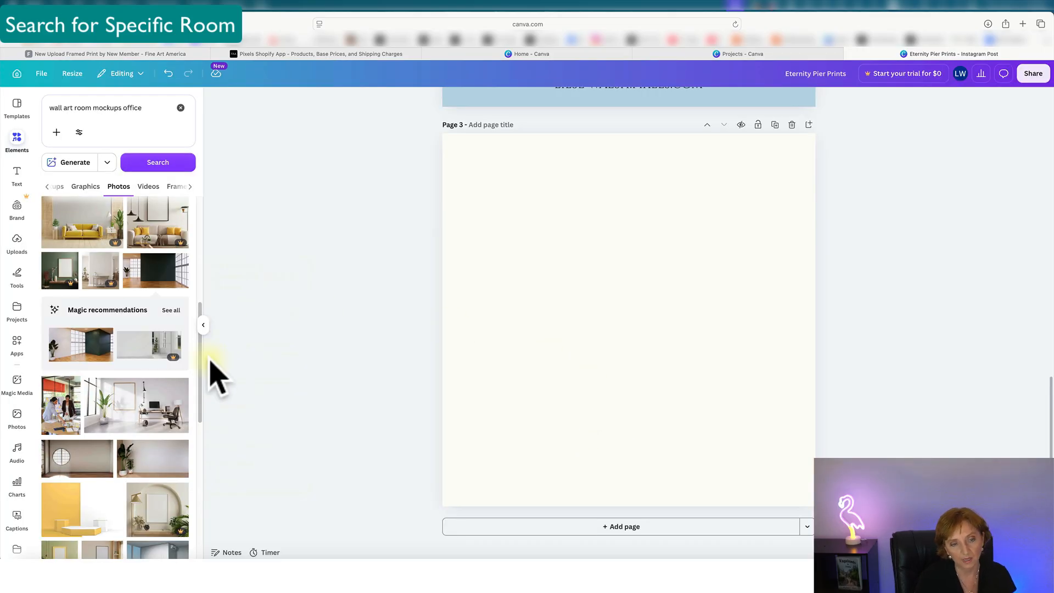
Look through the rest of the office room mockup photos for suitable free rooms.
scroll(127, 356, down, 4)
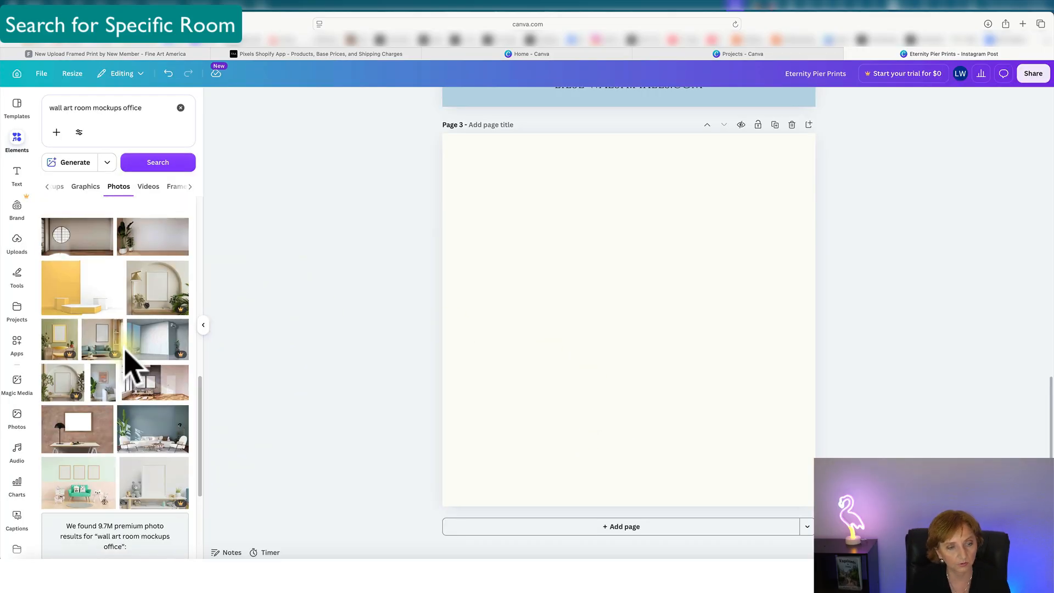
scroll(128, 357, down, 5)
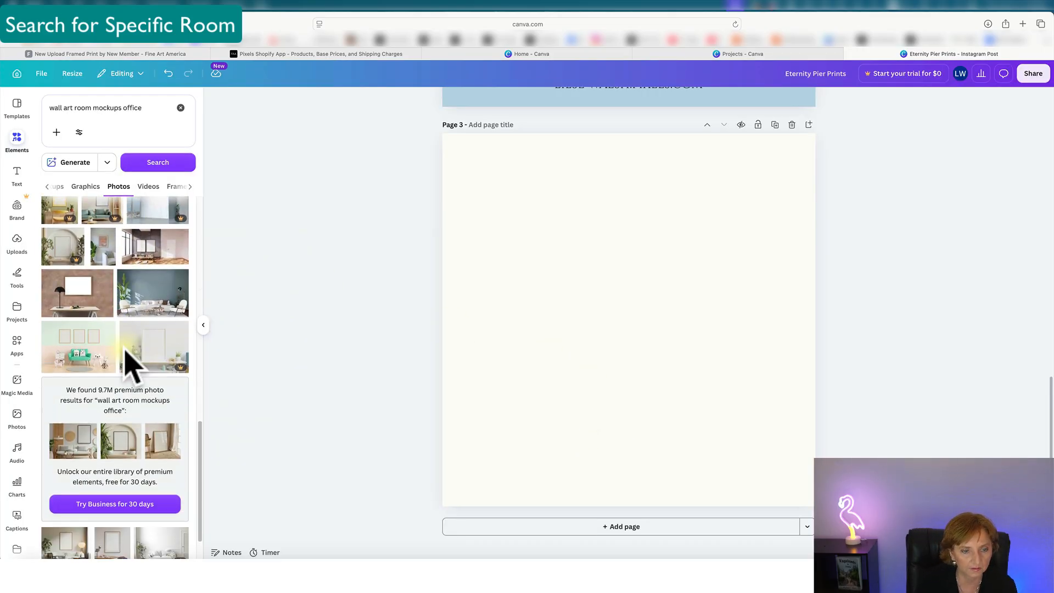
scroll(142, 311, up, 10)
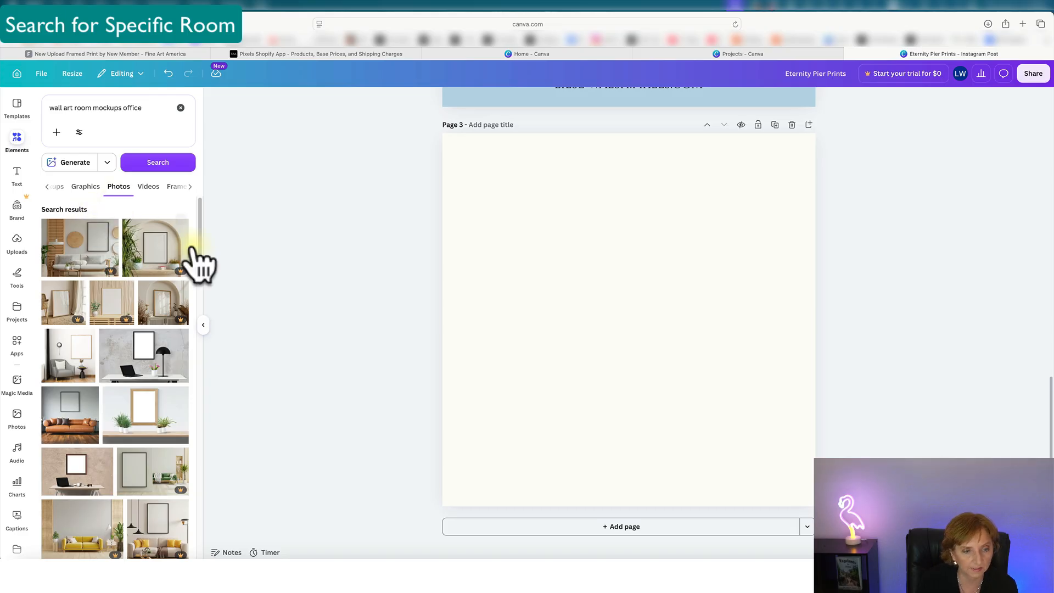
scroll(123, 330, down, 5)
scroll(122, 329, up, 5)
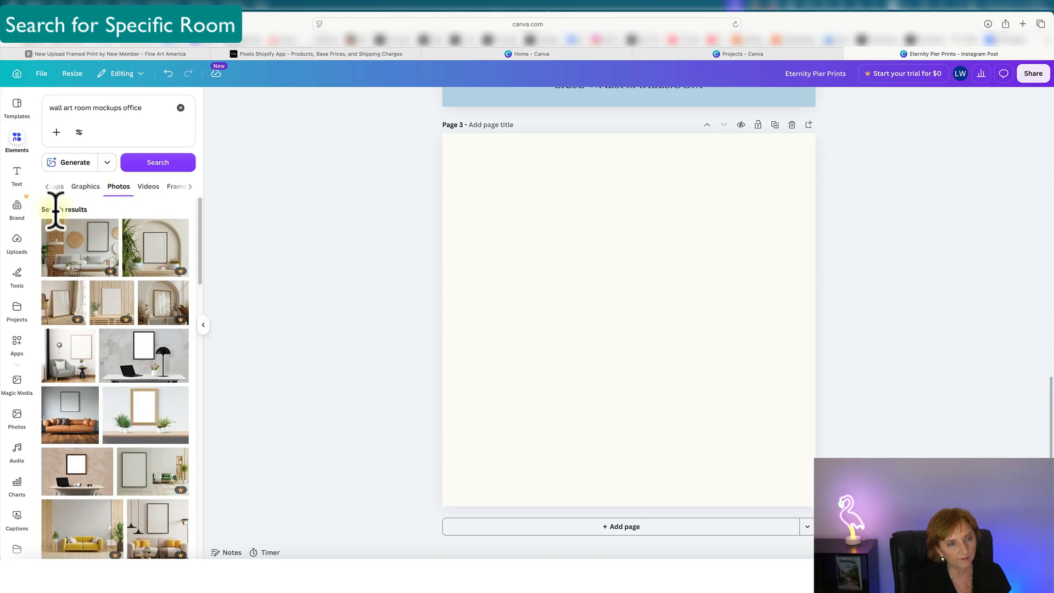
Look over the uploaded images and open the Blank Mockups subfolder of the Mockups folder.
click(18, 245)
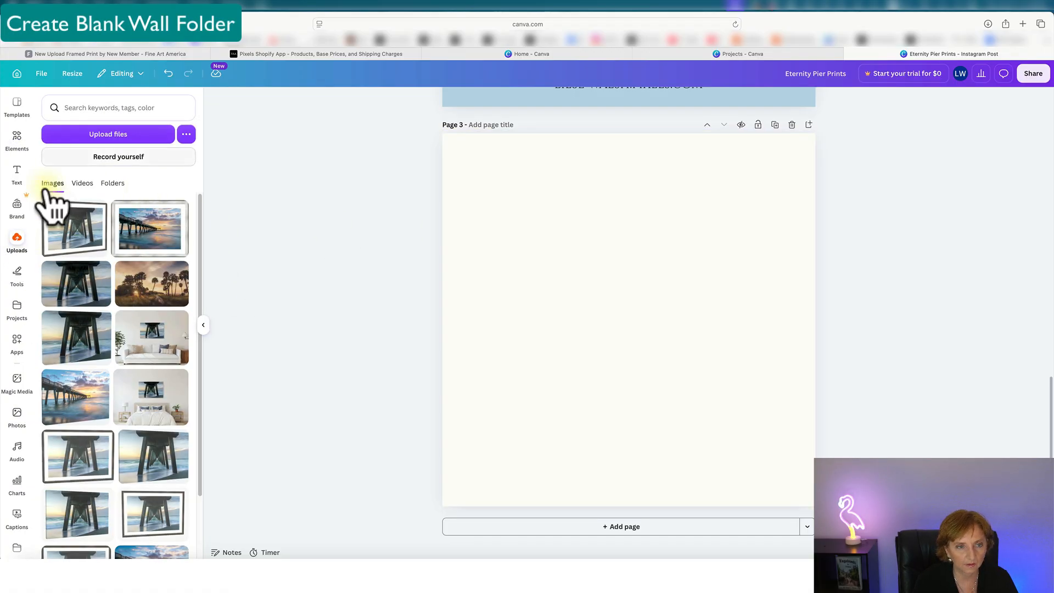
scroll(551, 235, up, 2)
scroll(551, 235, down, 2)
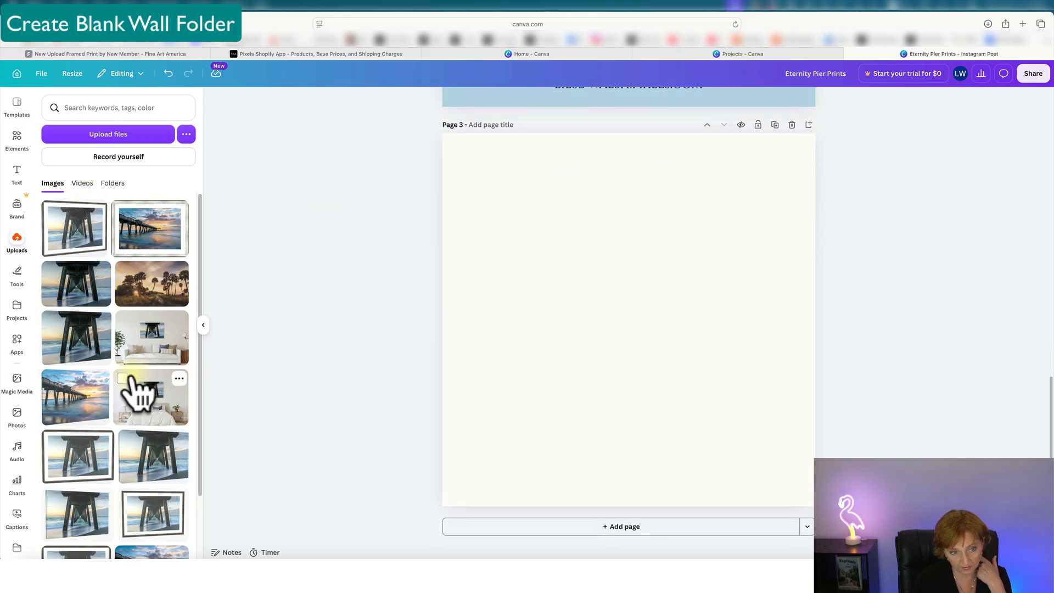
scroll(123, 442, down, 2)
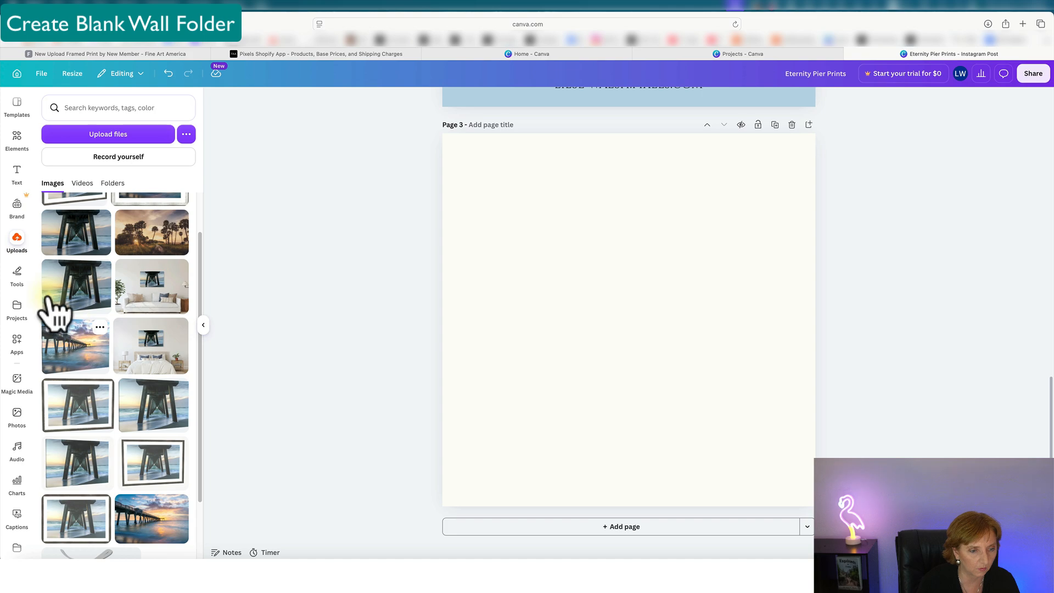
scroll(17, 431, down, 5)
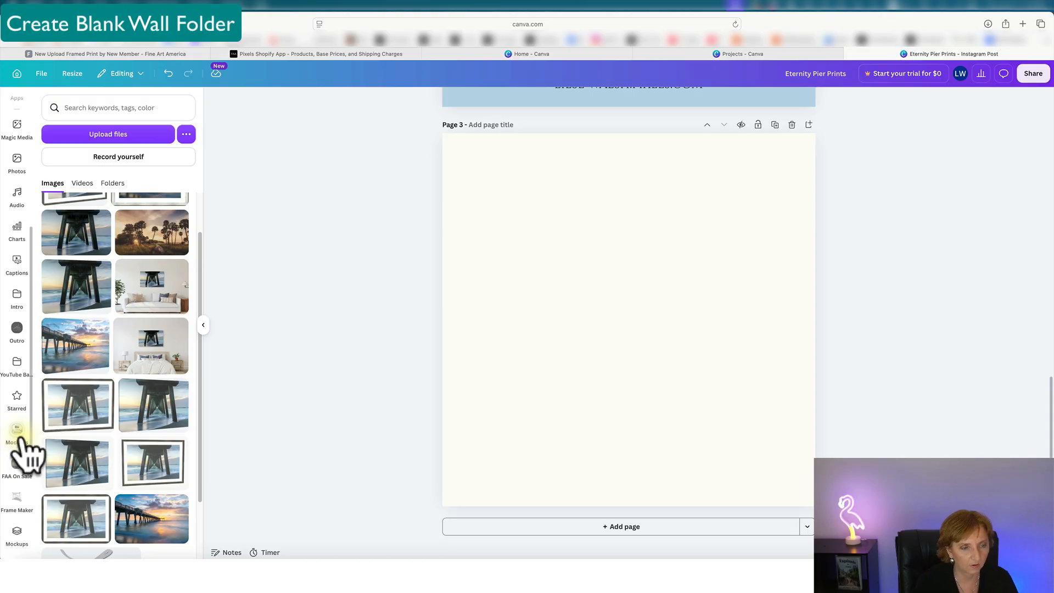
click(16, 431)
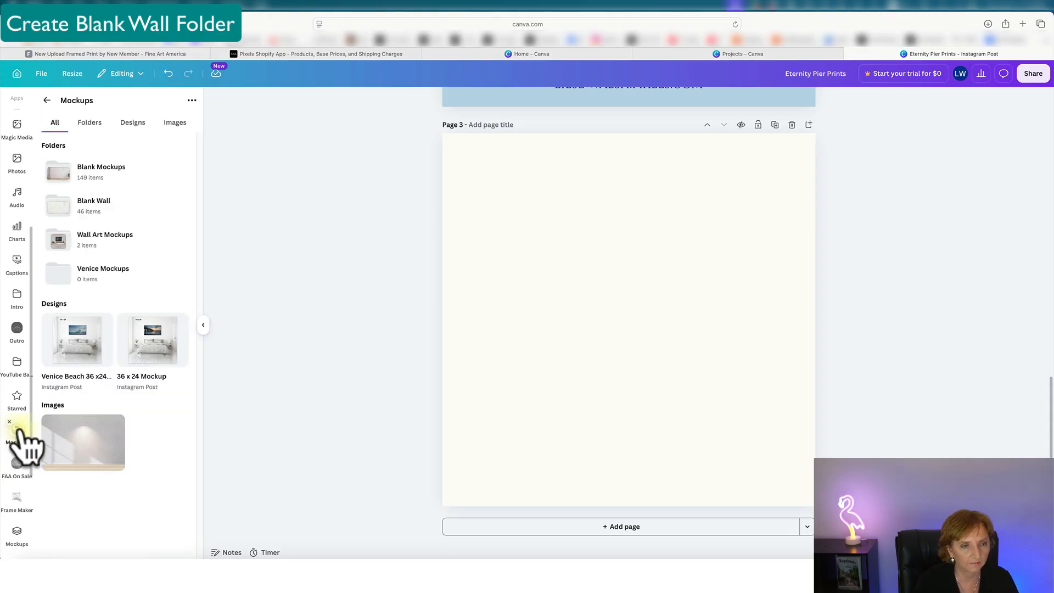
click(93, 184)
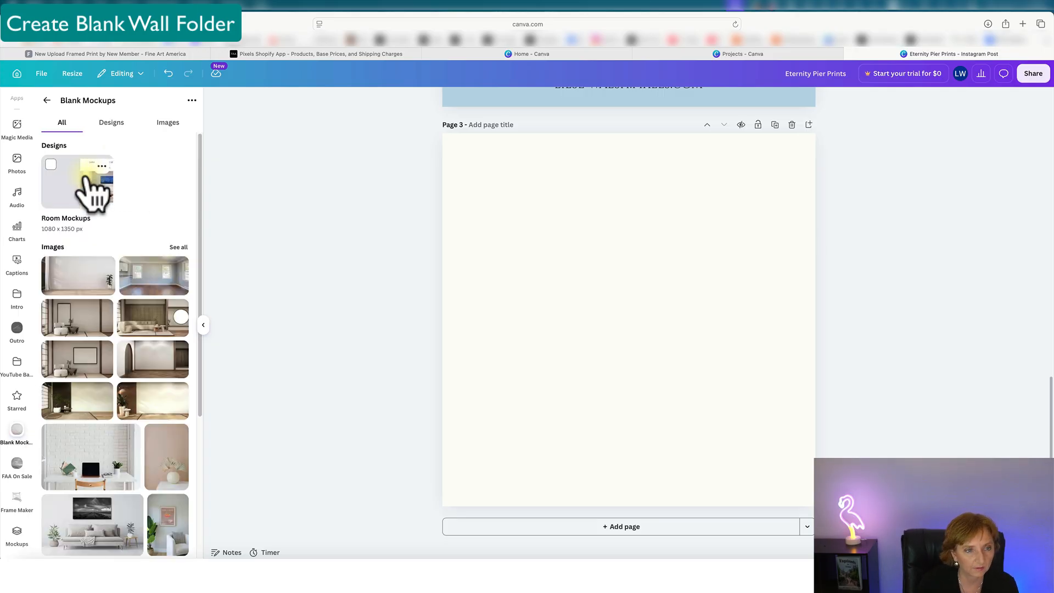
Go back to the Mockups folder, open its Blank Wall subfolder and examine the wall texture photos.
click(46, 100)
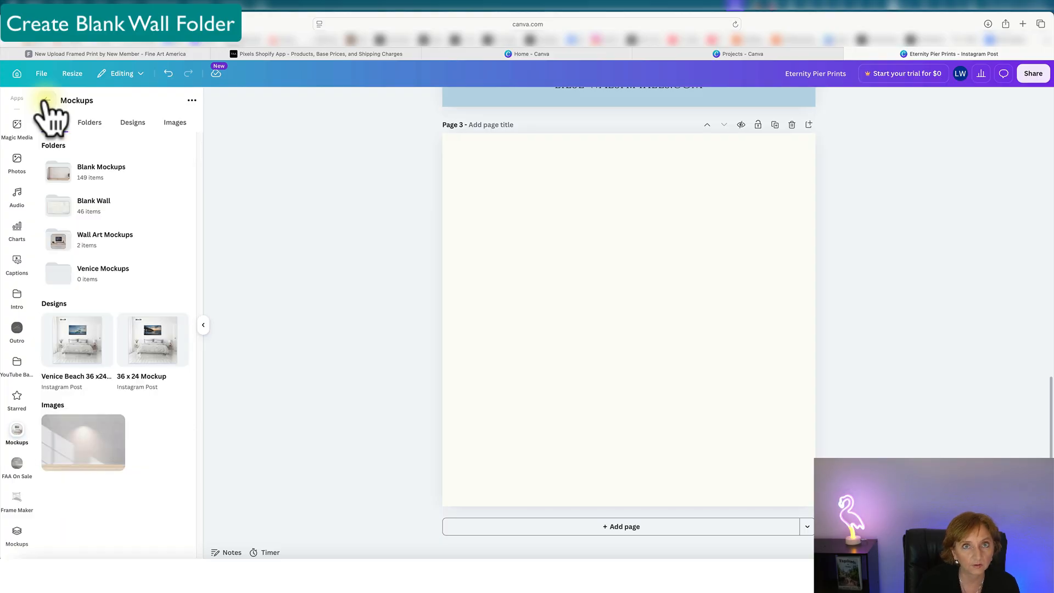
click(93, 213)
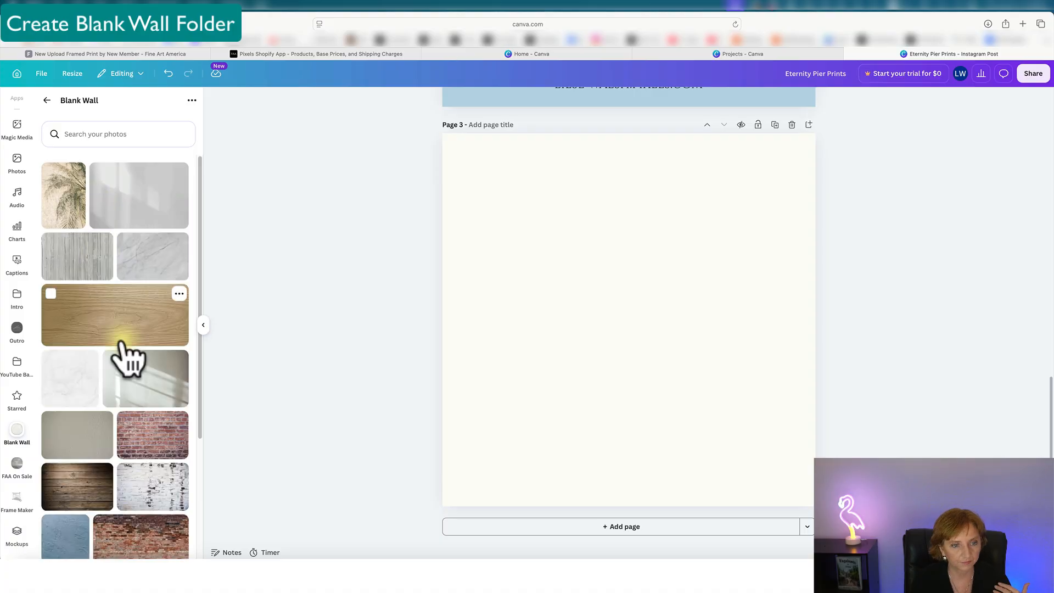
scroll(123, 360, down, 3)
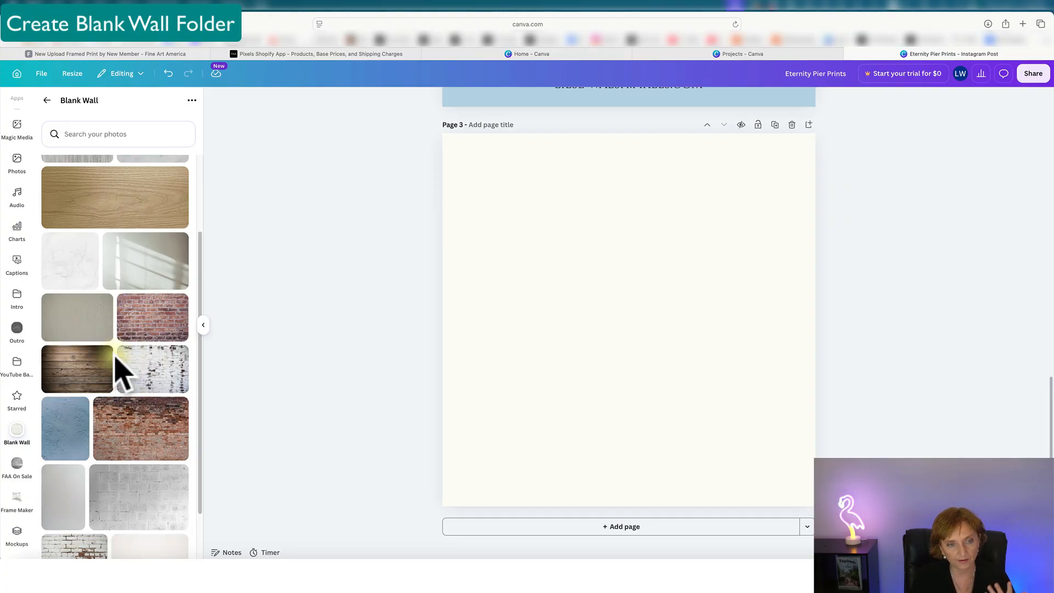
scroll(117, 369, down, 3)
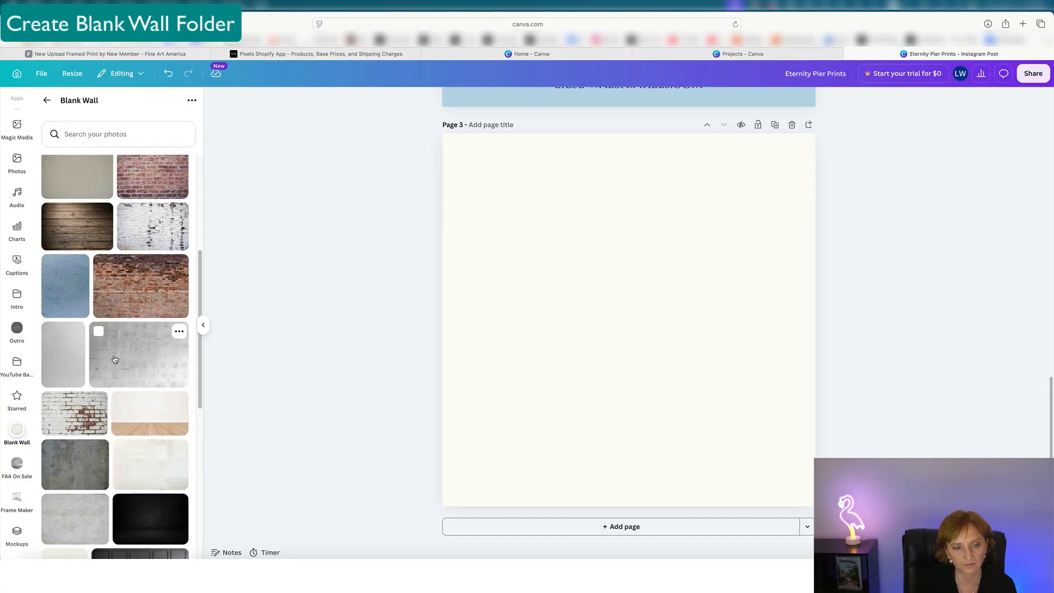
scroll(104, 404, up, 4)
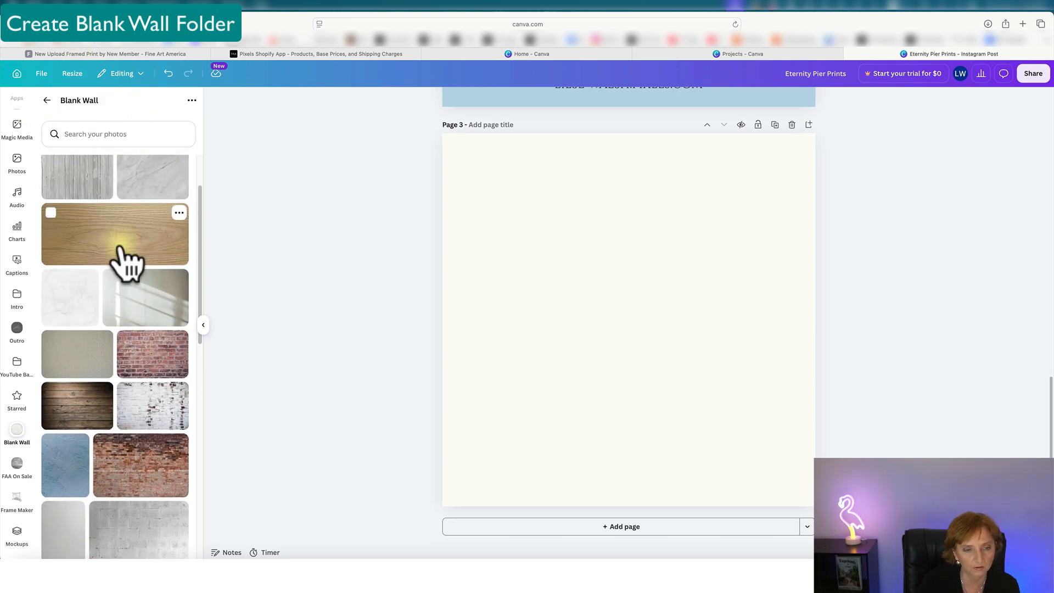
Look through the remaining wall texture photos in the Blank Wall folder.
scroll(129, 258, down, 5)
scroll(123, 258, down, 4)
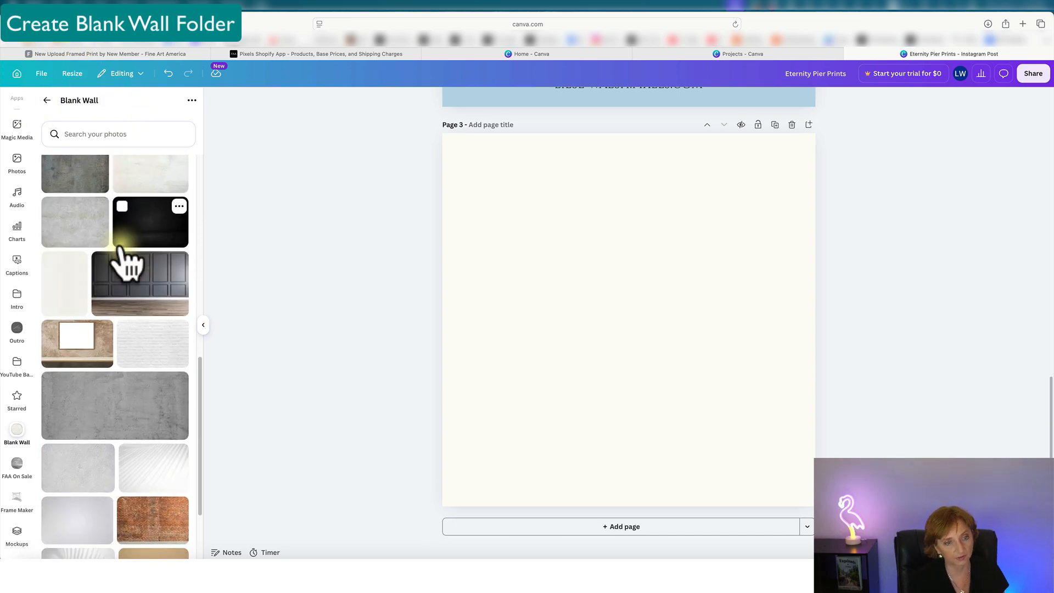
scroll(123, 258, up, 4)
scroll(125, 258, up, 5)
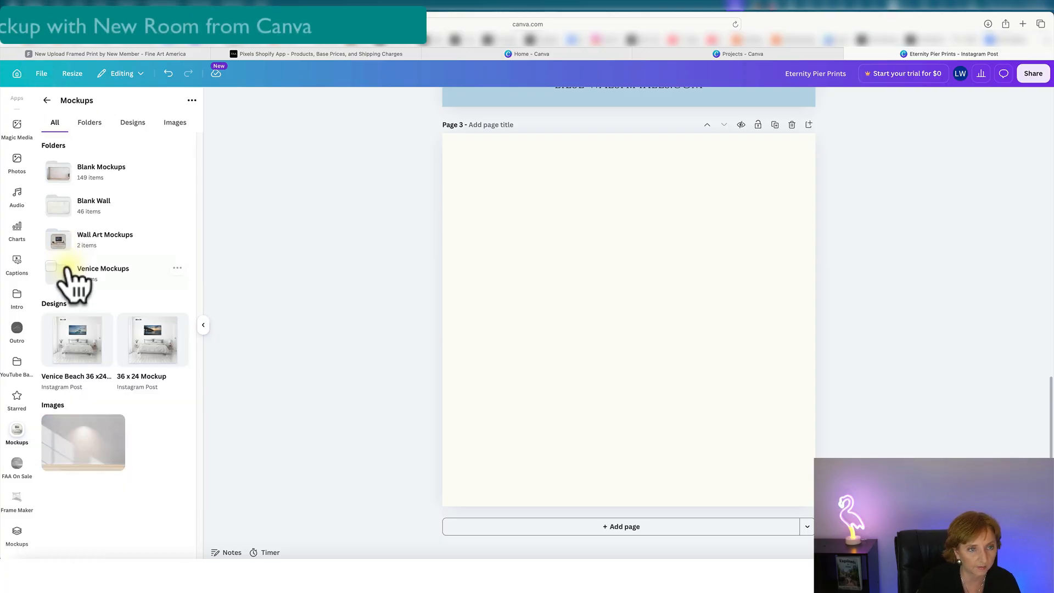
Add the grey sofa room photo with the branch-filled shelf from the Blank Mockups folder to page 3.
click(85, 173)
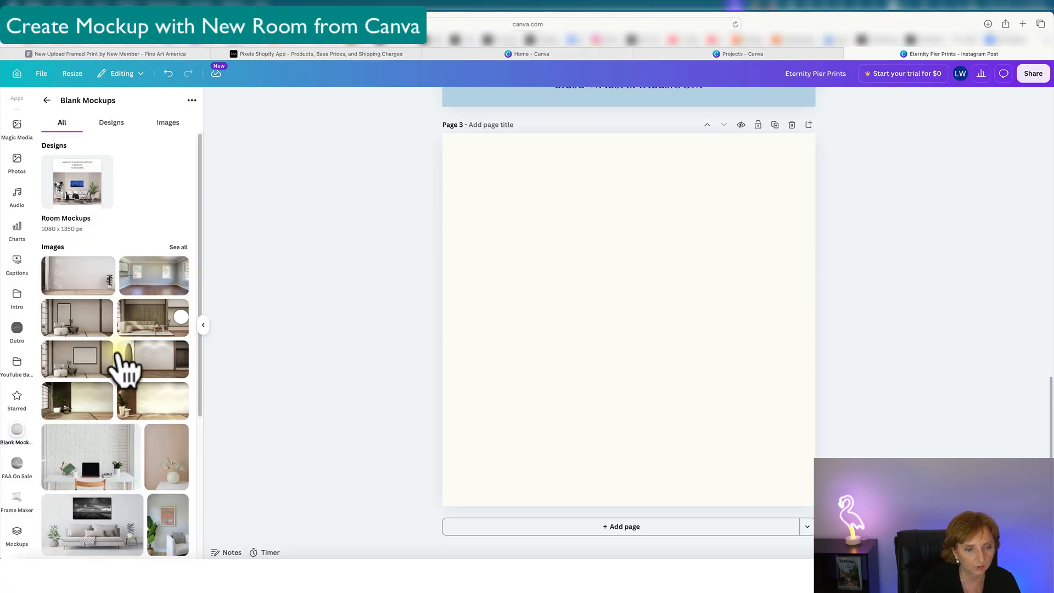
scroll(134, 423, down, 5)
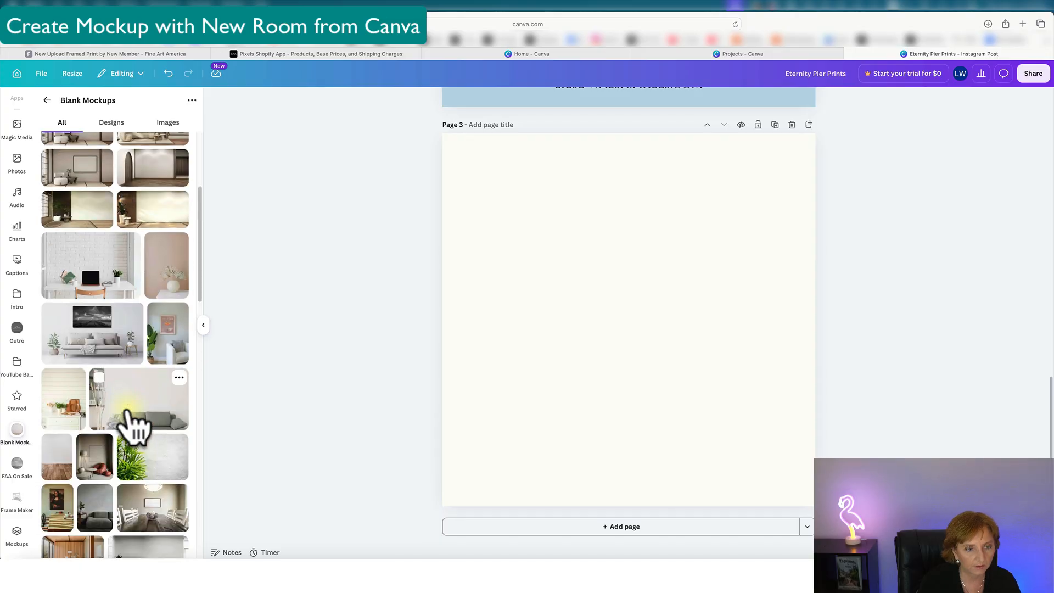
scroll(131, 424, down, 3)
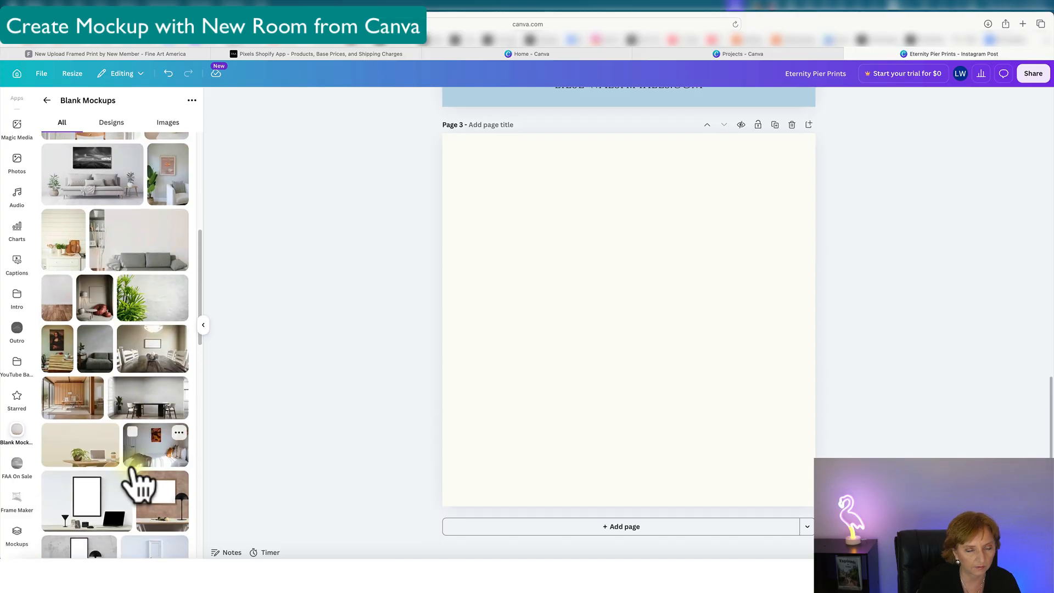
scroll(133, 434, up, 1)
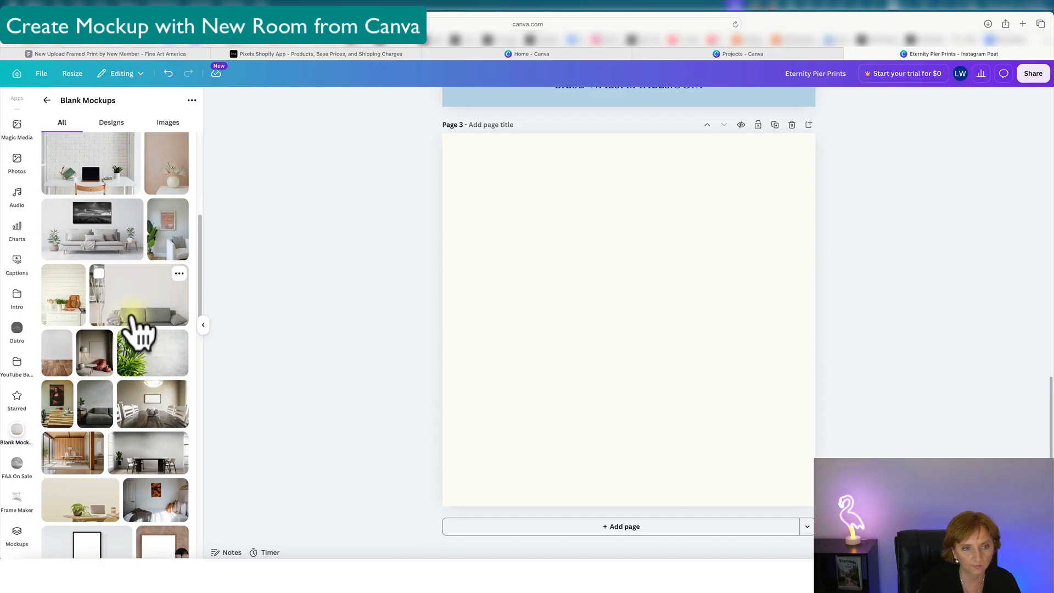
click(148, 312)
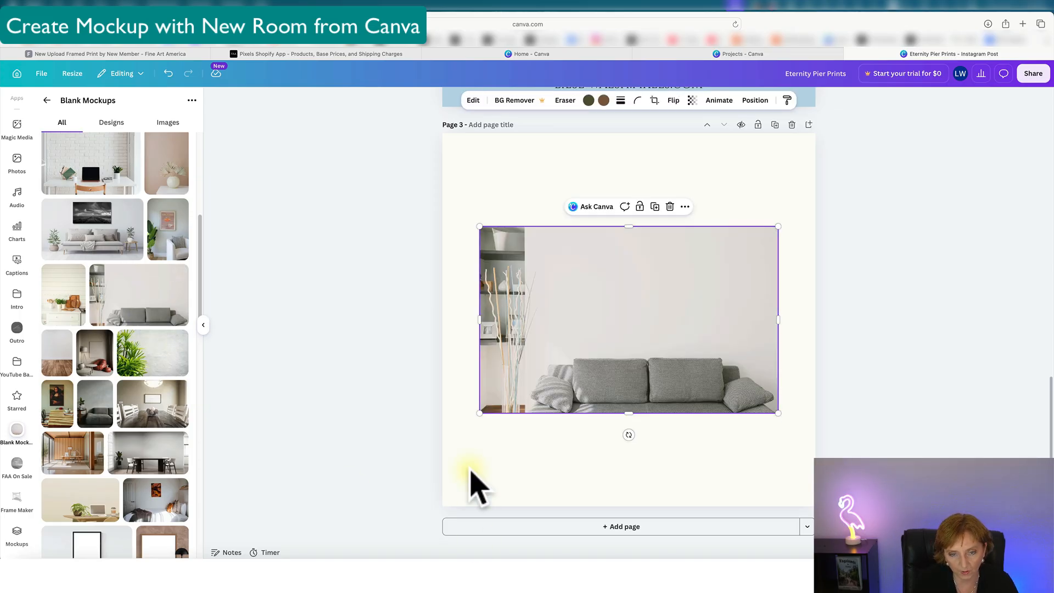
Enlarge the sofa room photo to the full page width, 1,080 by 676, and shift it slightly down the page.
drag(479, 412, 446, 439)
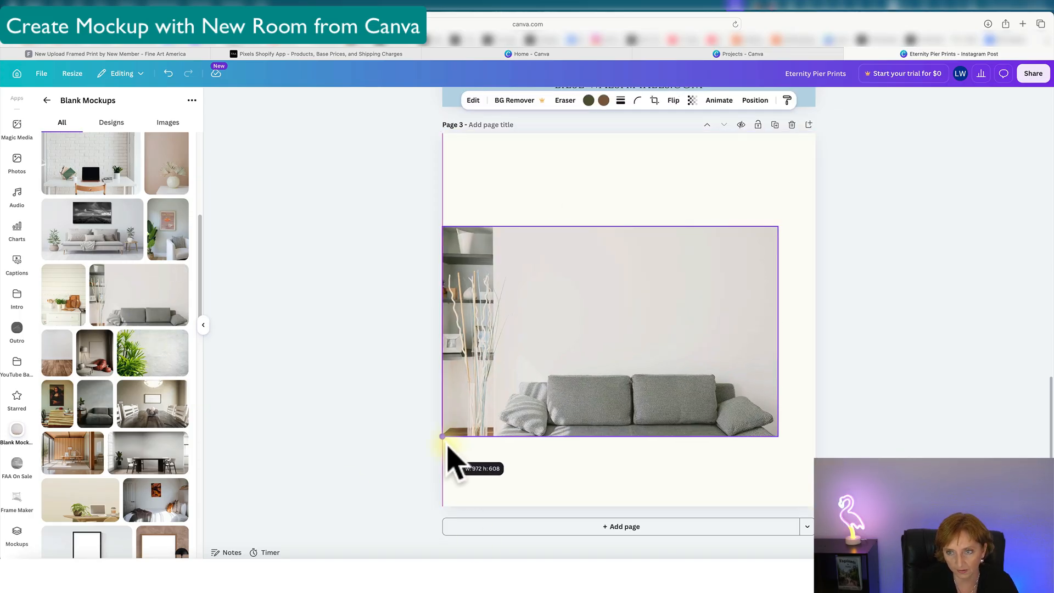
drag(777, 226, 821, 205)
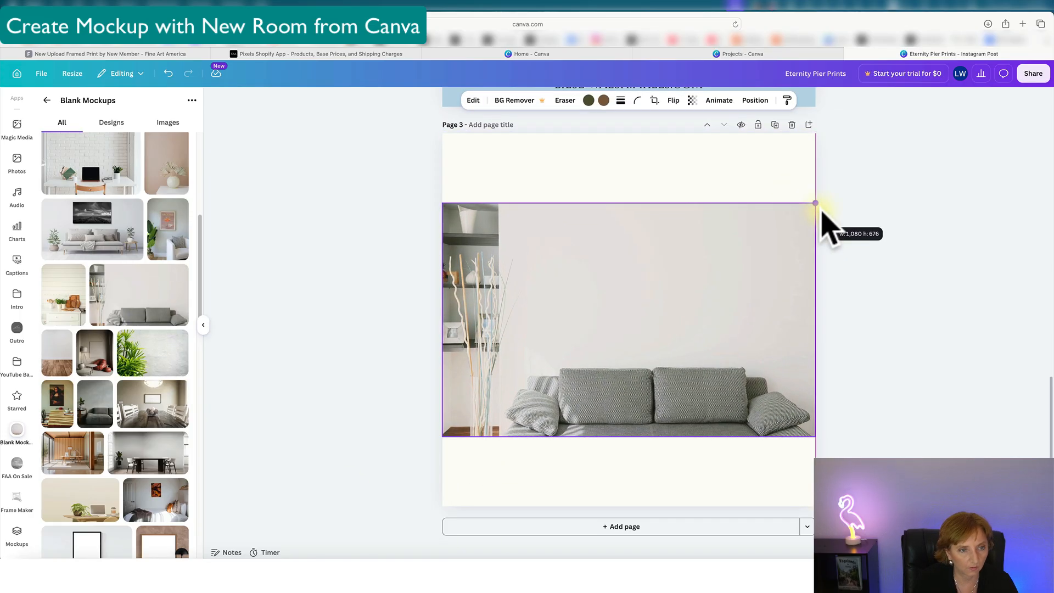
drag(697, 325, 698, 337)
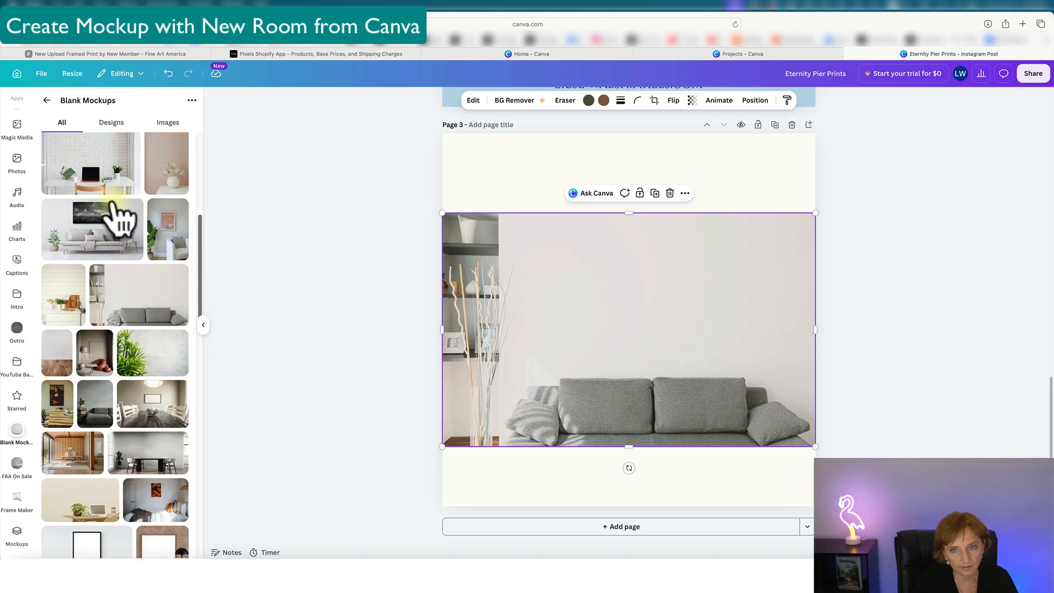
click(546, 170)
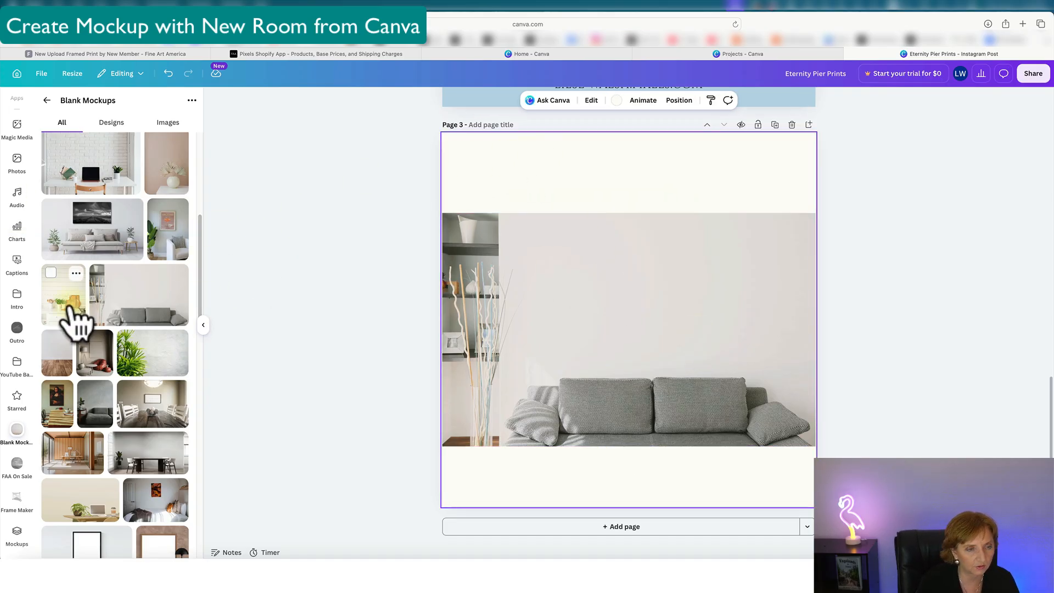
Add the uploaded dark-framed, white-matted pier print to page 3, scaled down and placed on the wall above the sofa.
scroll(23, 255, up, 5)
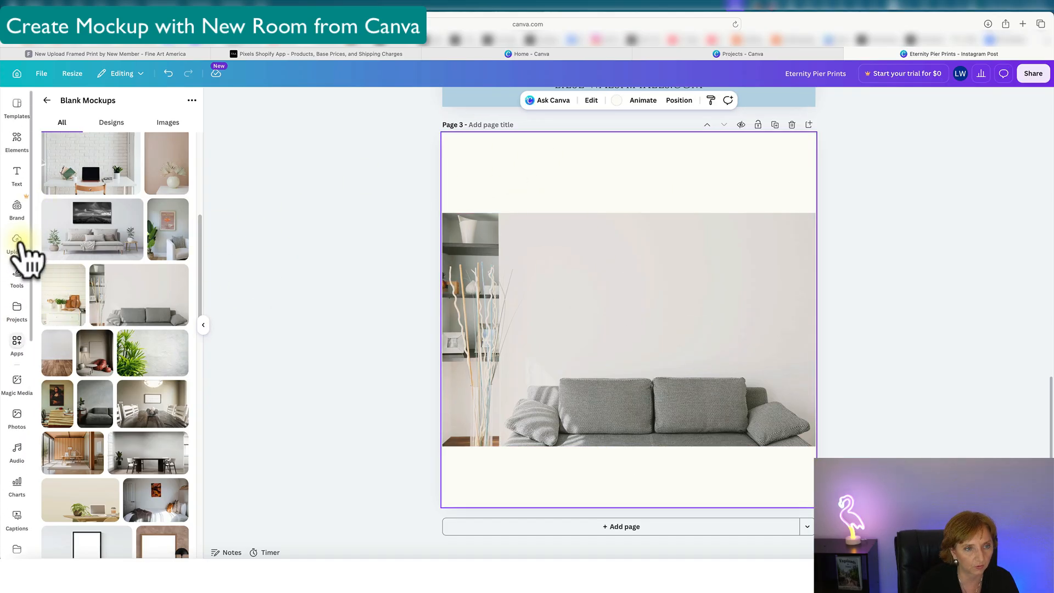
click(16, 242)
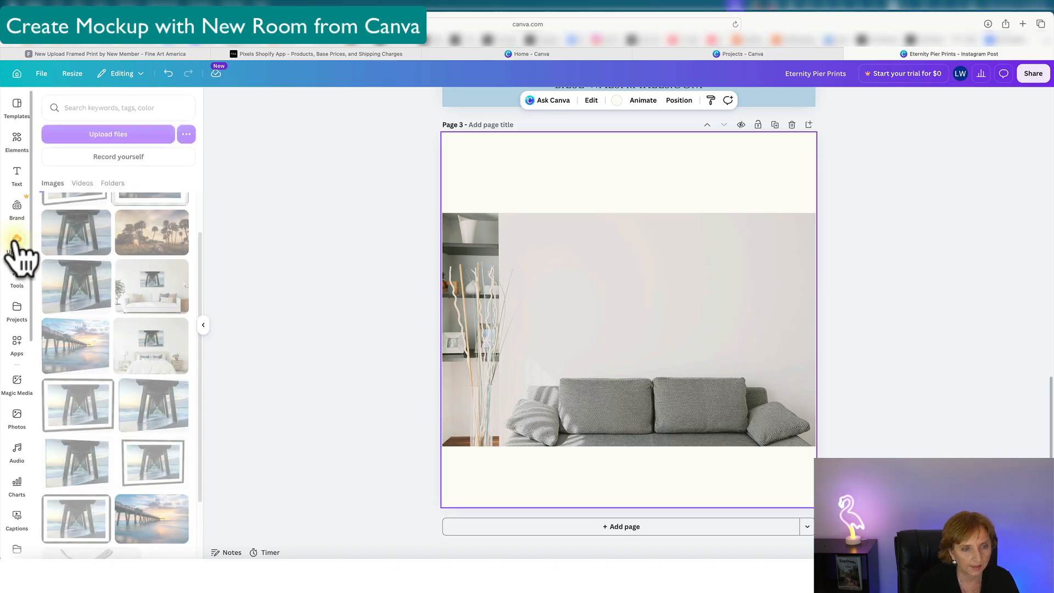
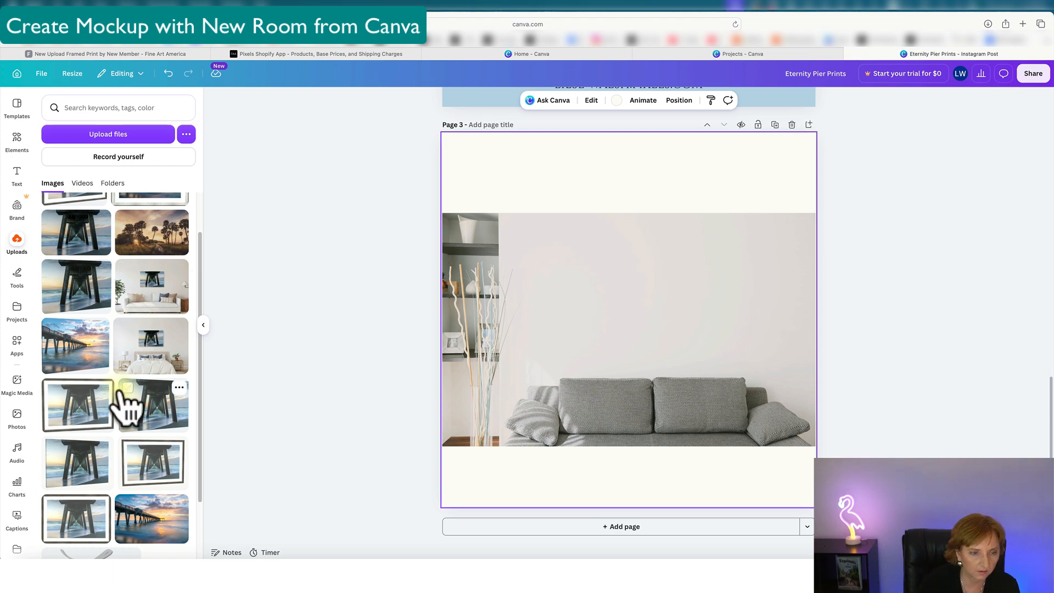
scroll(122, 403, down, 3)
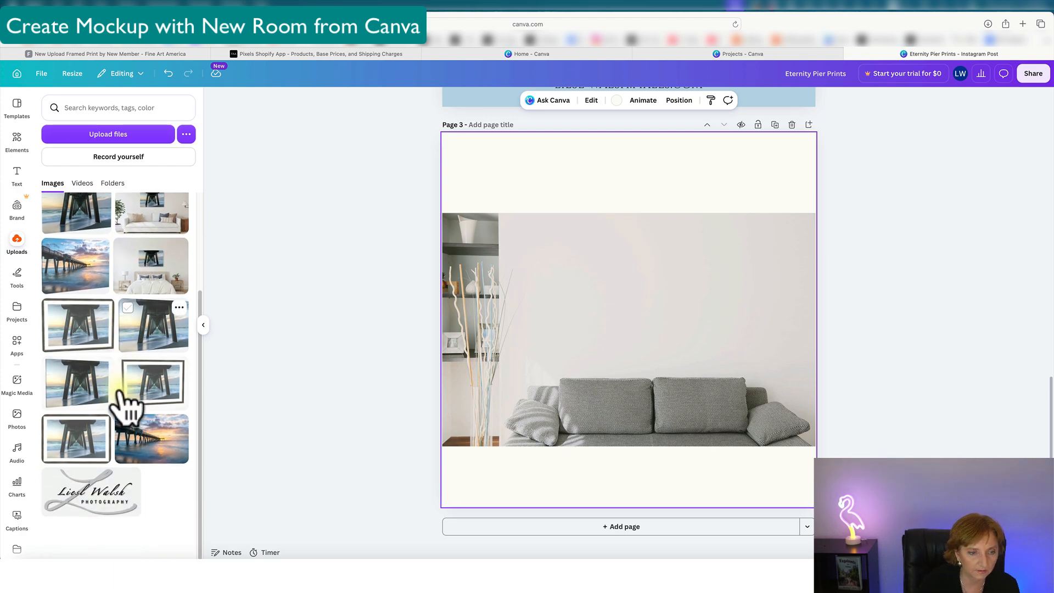
click(77, 439)
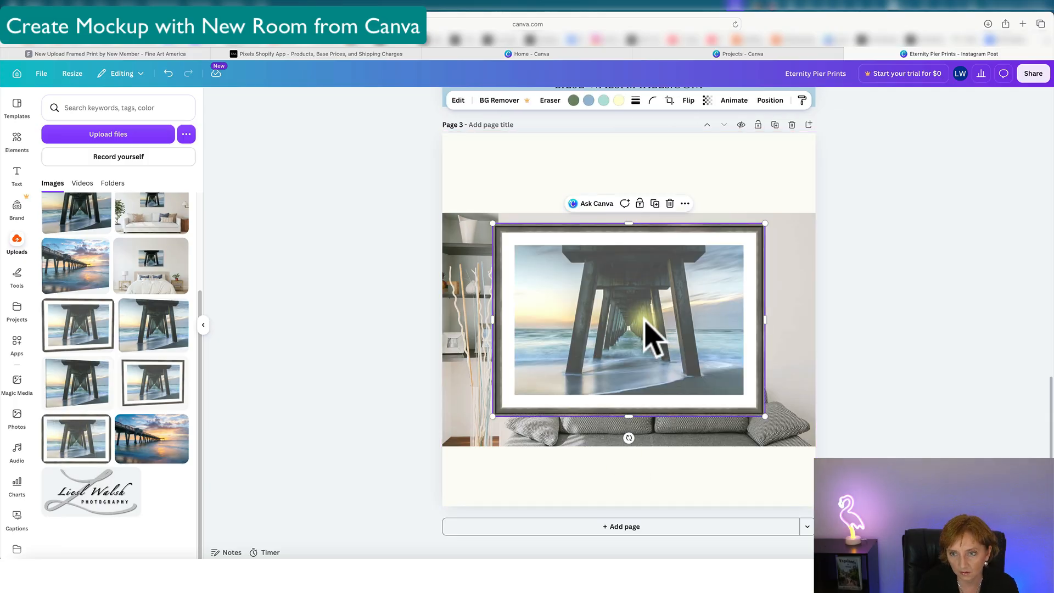
drag(764, 223, 674, 303)
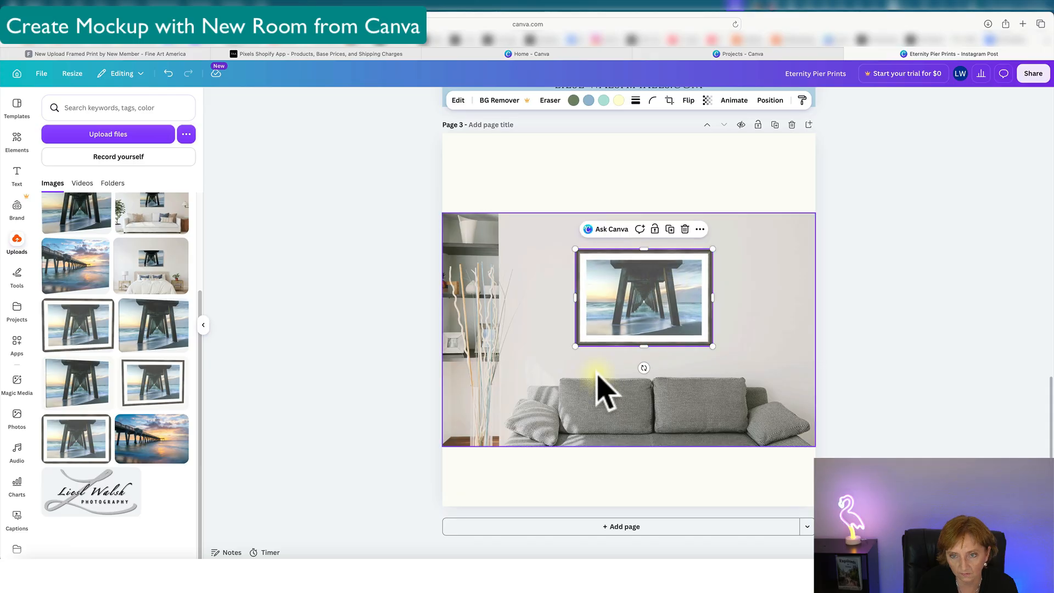
drag(576, 346, 562, 357)
mouse_move(637, 329)
mouse_down()
mouse_move(656, 321)
mouse_move(648, 317)
mouse_up()
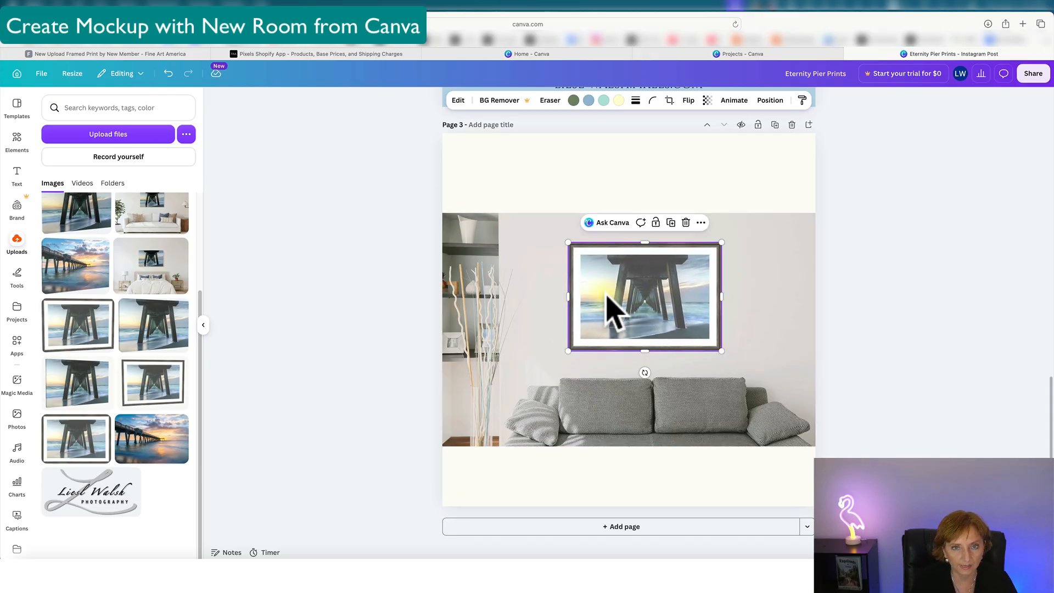
Apply a Drop shadow to the framed pier print on page 3.
click(458, 101)
scroll(101, 440, down, 3)
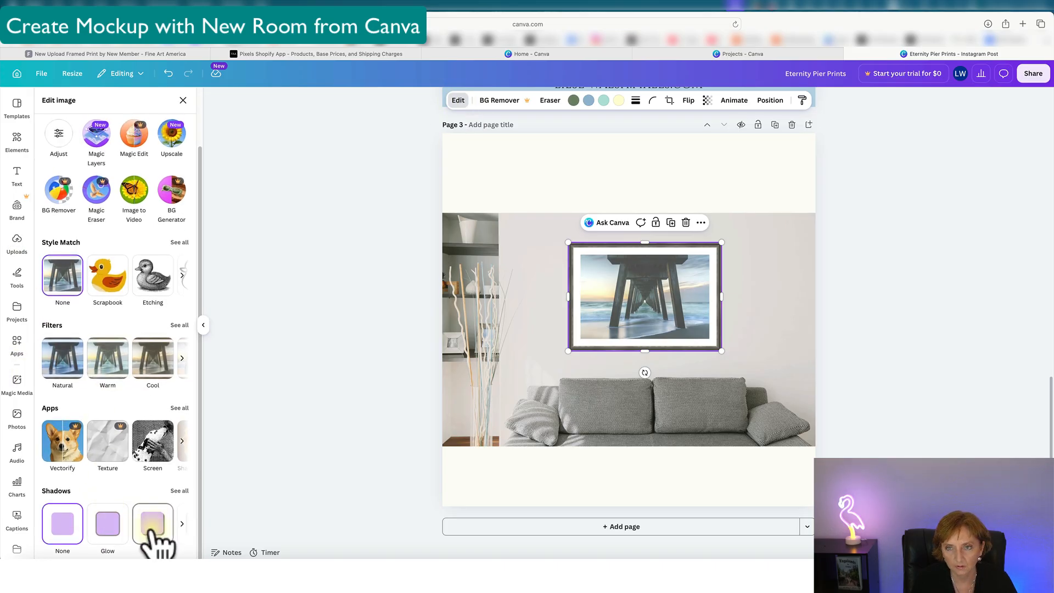
click(155, 533)
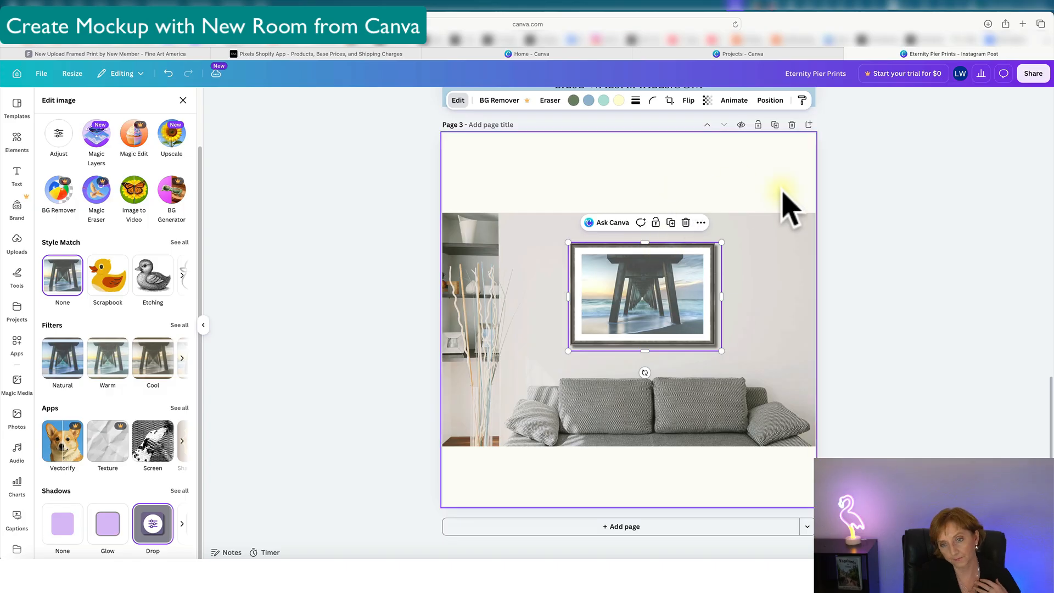
click(790, 423)
Copy the caption listing the print types and website from page 2 and paste it below the room photo on page 3.
scroll(767, 278, up, 1)
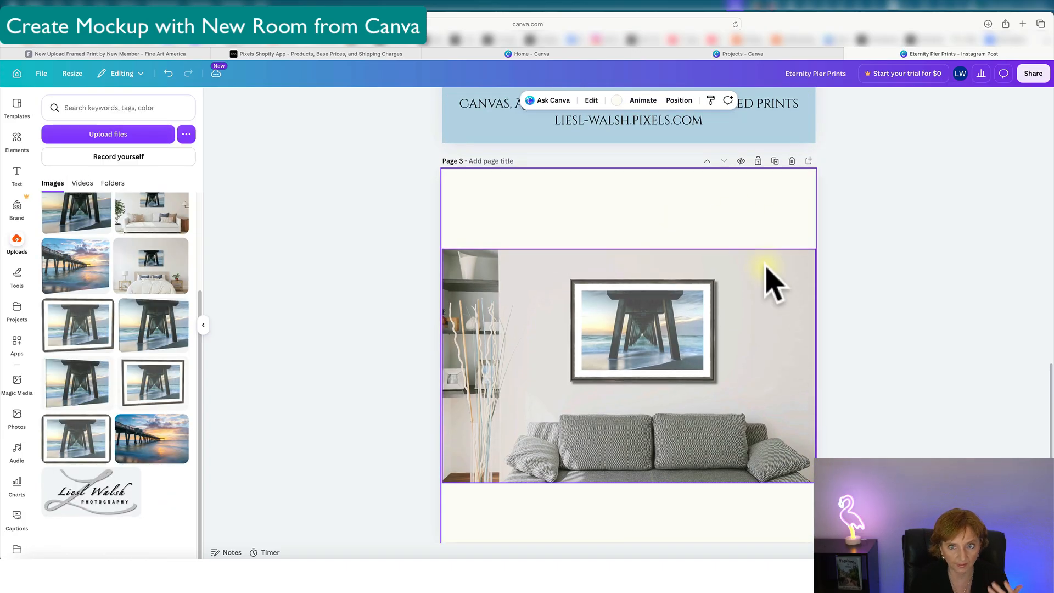
scroll(773, 283, up, 2)
scroll(771, 278, up, 4)
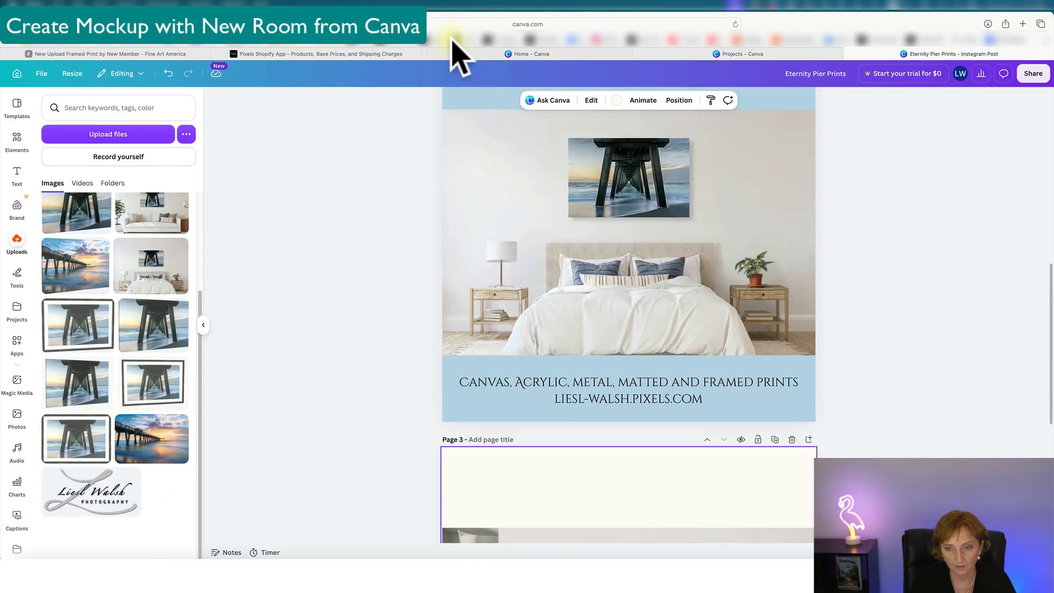
click(668, 391)
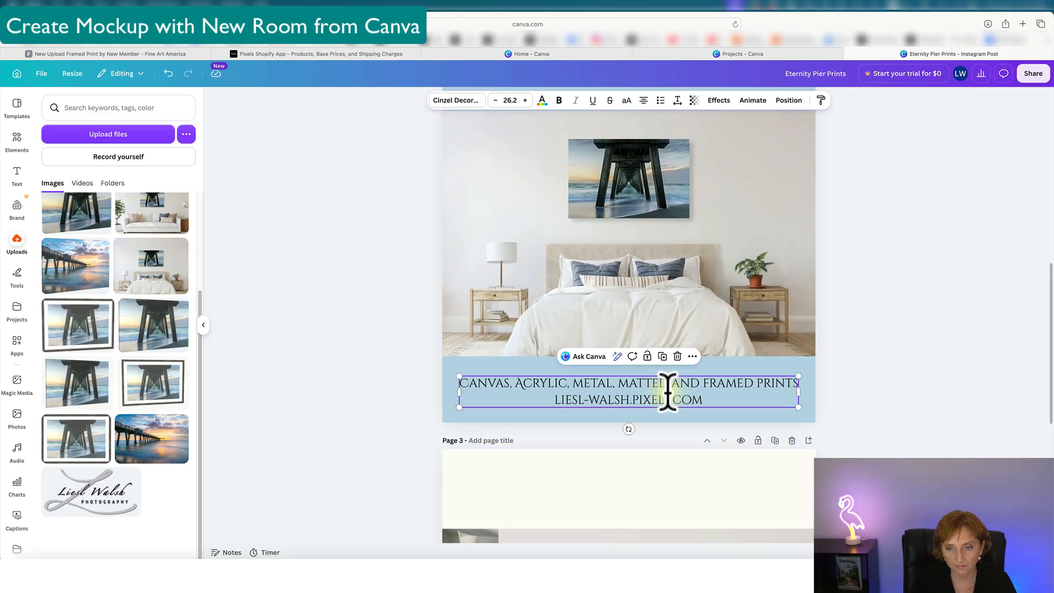
click(692, 357)
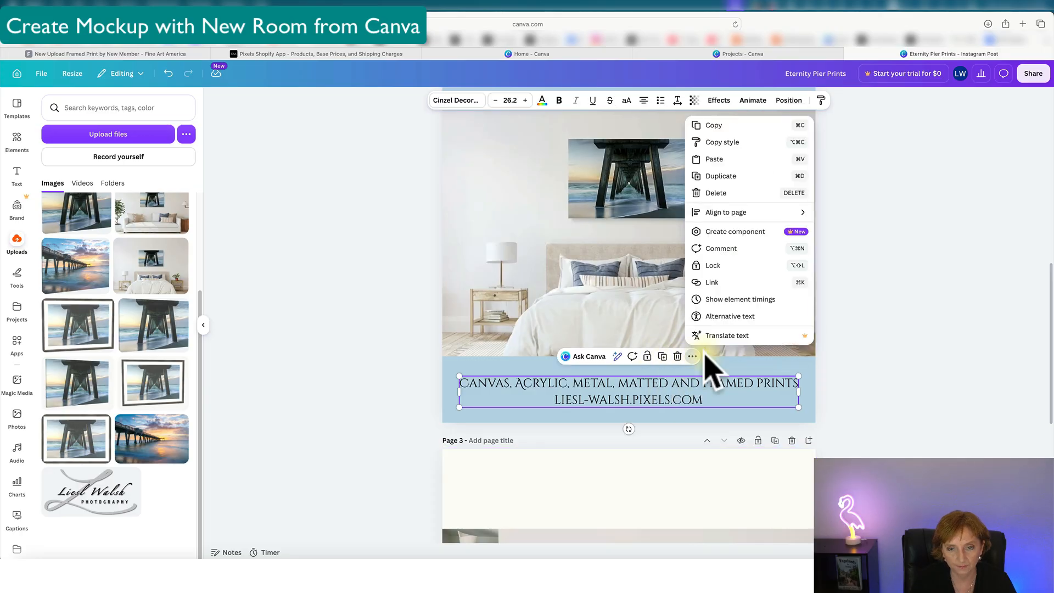
click(730, 125)
scroll(403, 407, down, 5)
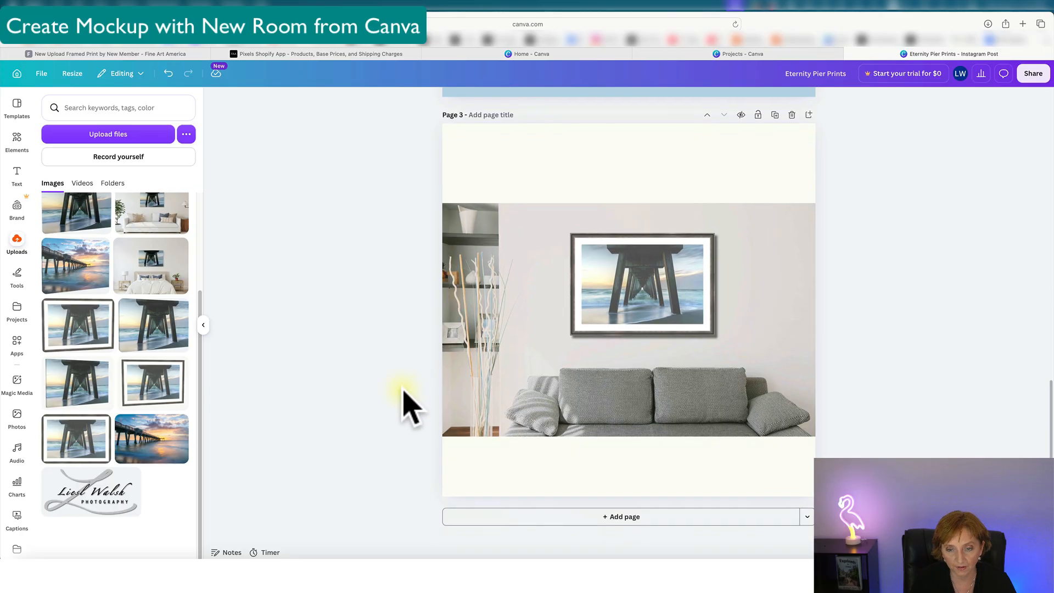
click(595, 470)
right_click(596, 478)
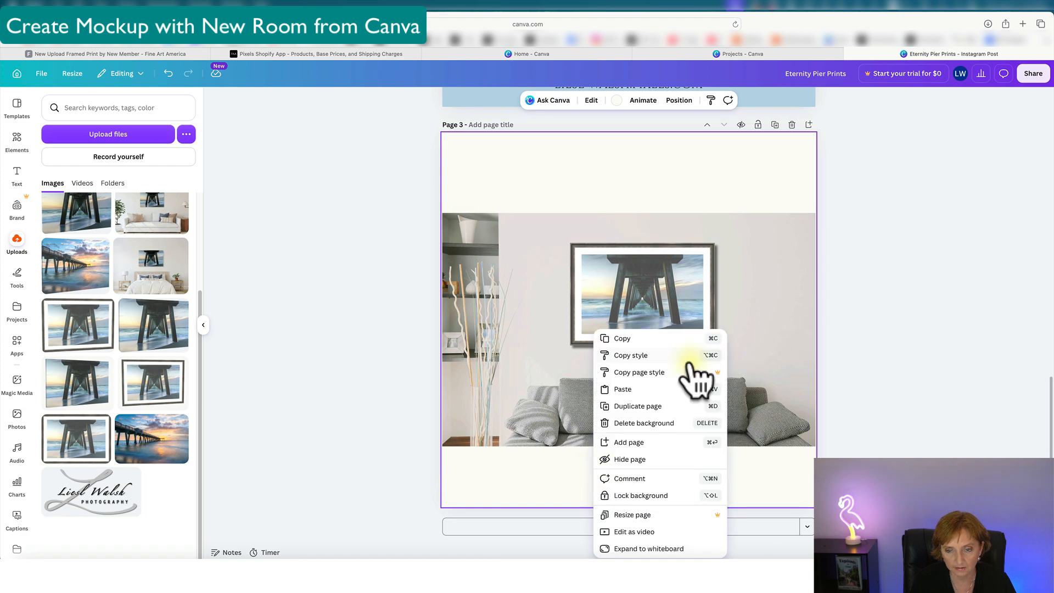
click(626, 389)
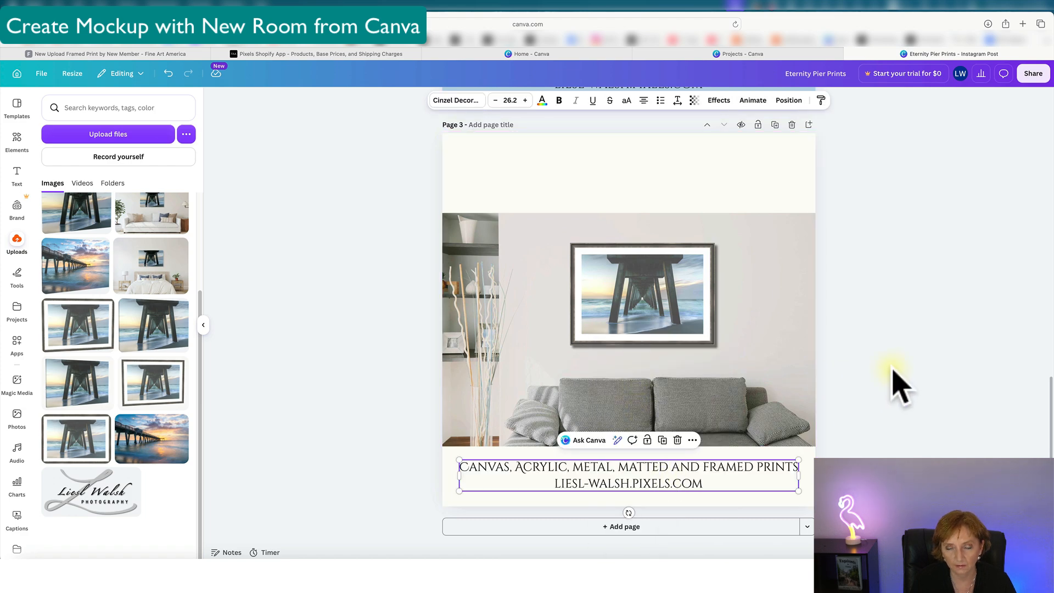
click(928, 329)
Copy the heading "A View to Eternity, Venice Fishing Pier, Florida" from page 2 and paste it above the room photo on page 3.
scroll(929, 329, up, 5)
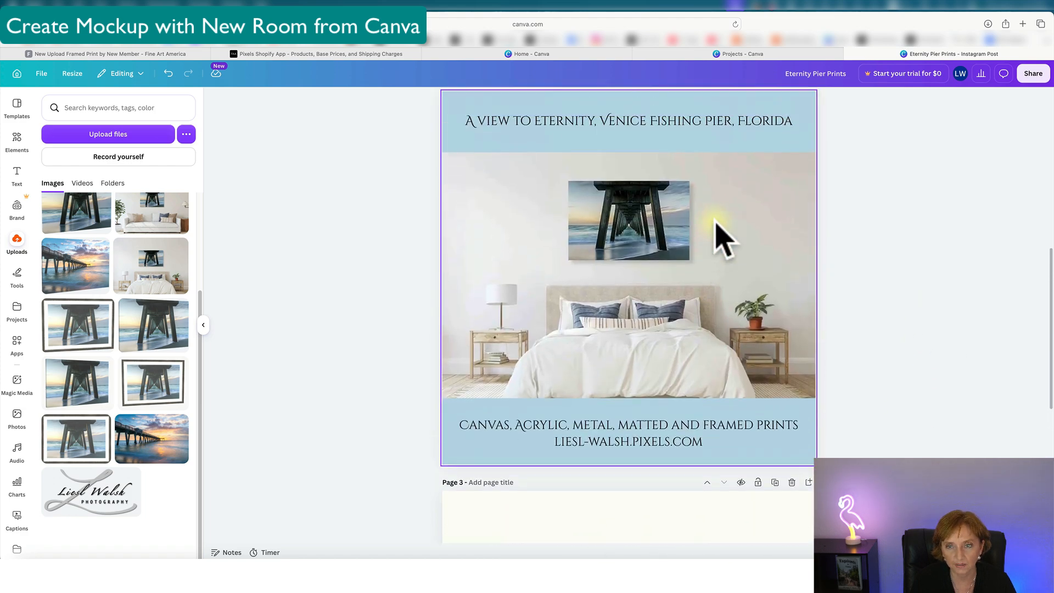
scroll(721, 236, up, 3)
click(719, 222)
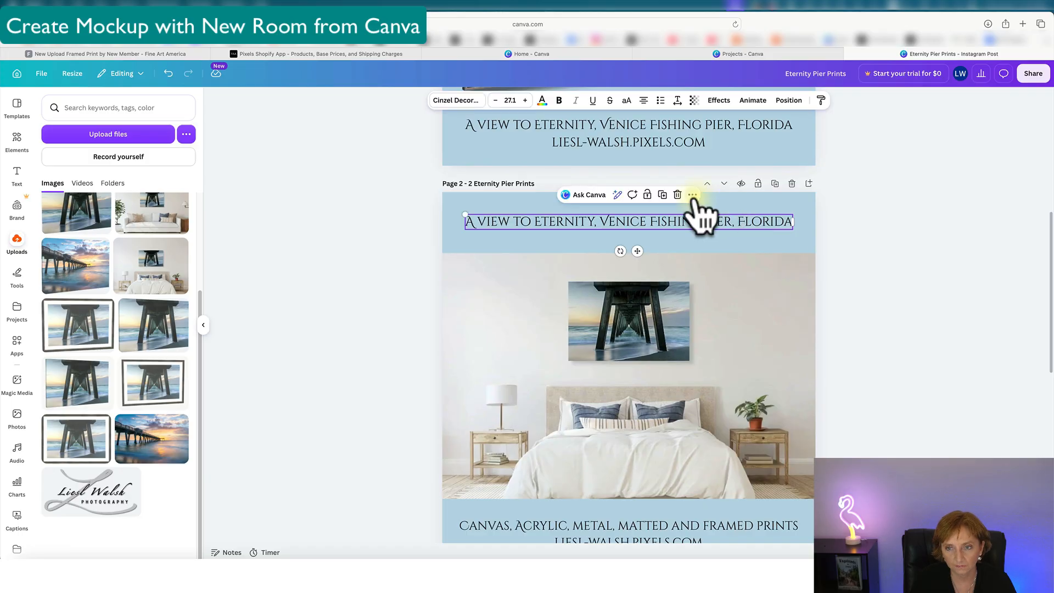
click(693, 195)
click(708, 216)
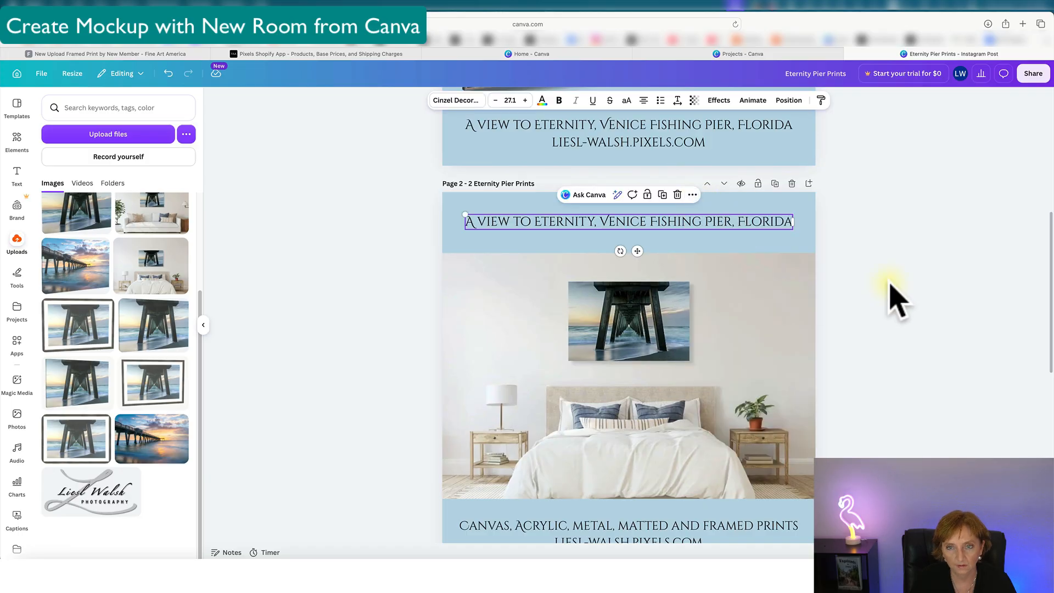
scroll(892, 285, down, 10)
click(635, 236)
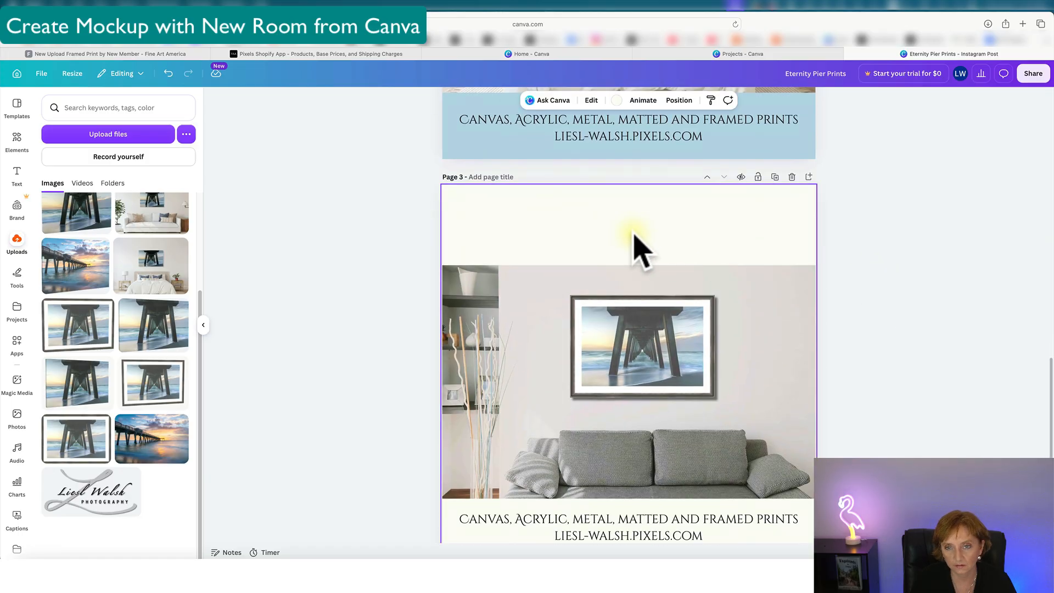
right_click(636, 242)
click(662, 294)
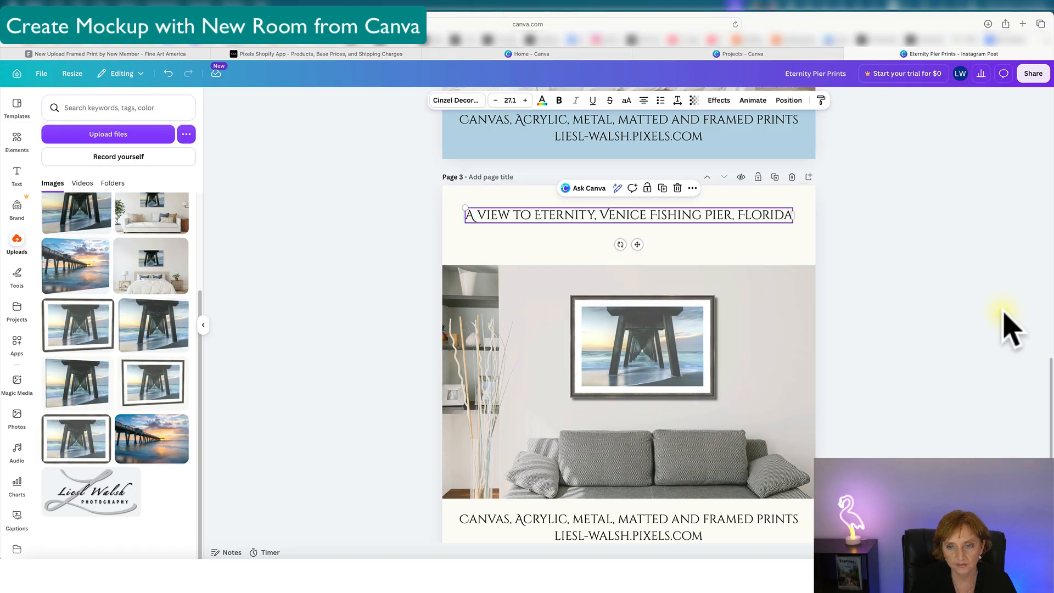
click(953, 271)
Centre the room photo vertically on page 3 and shift the framed print slightly up to sit centred above the sofa.
scroll(953, 271, down, 2)
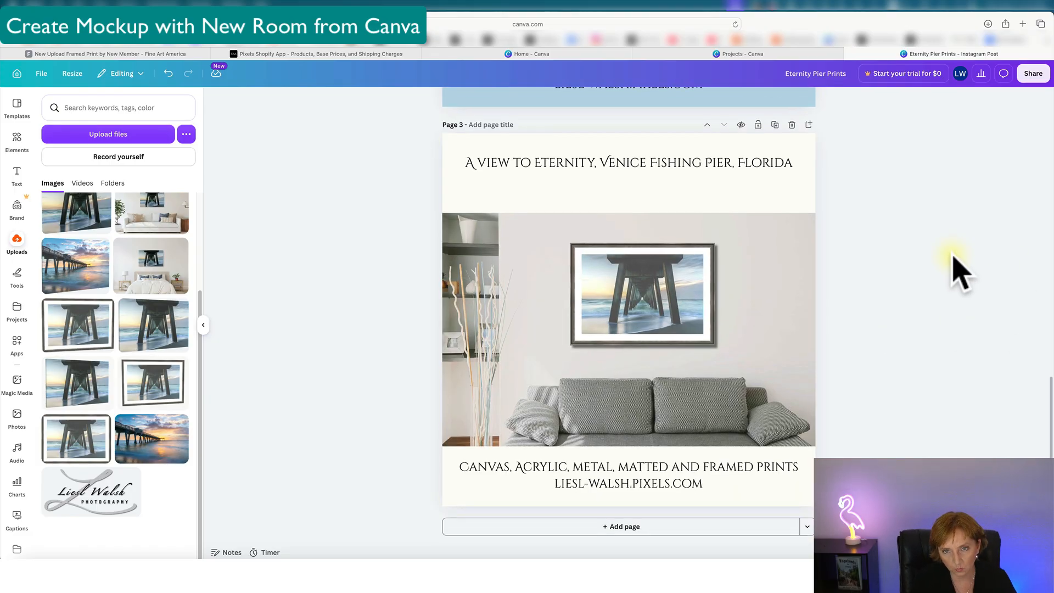
drag(753, 279, 755, 277)
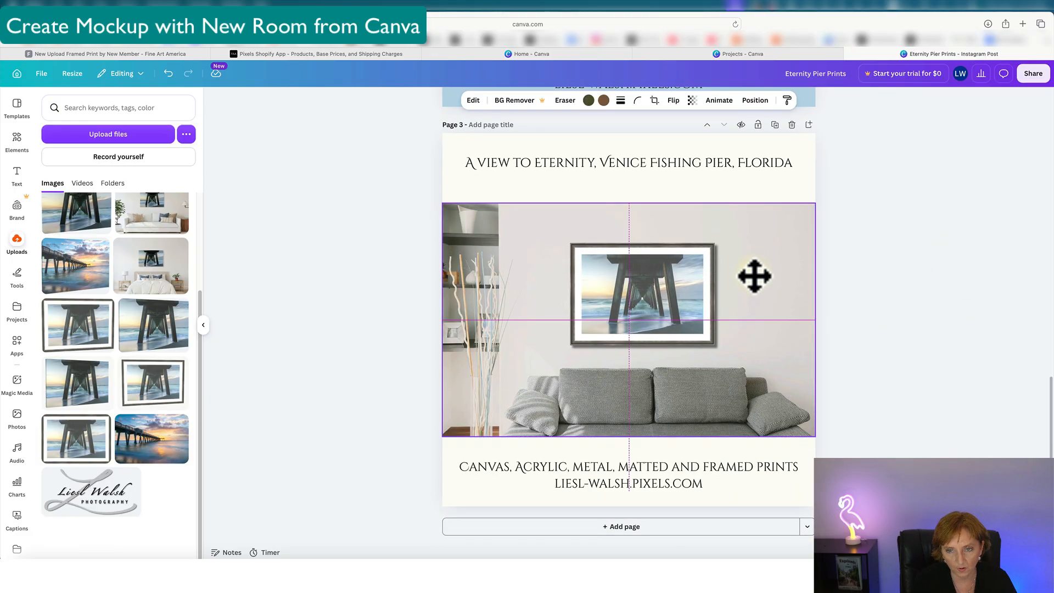
click(668, 296)
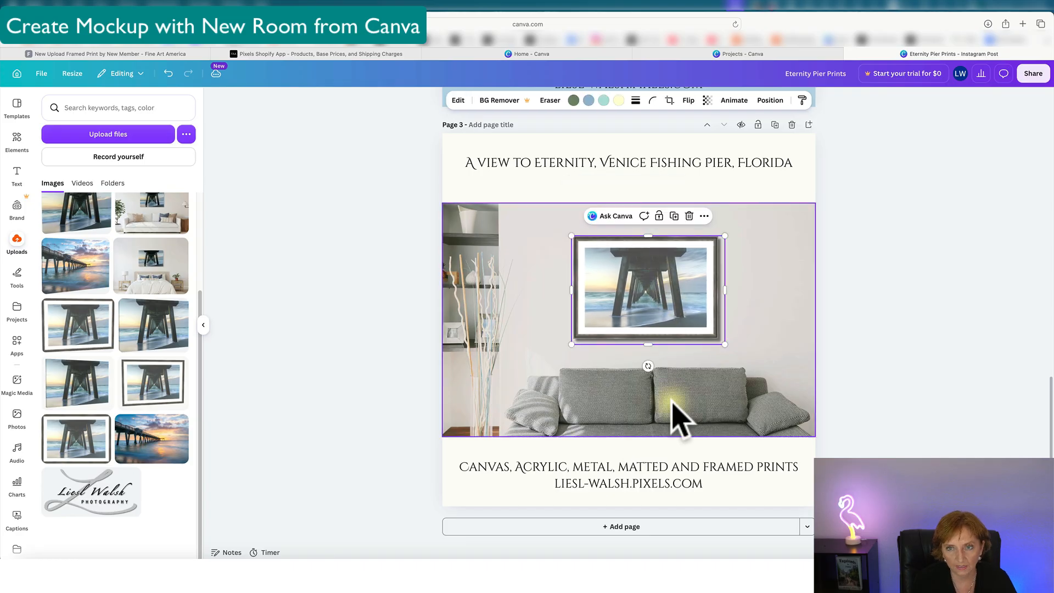
Shift the room photo, the caption below it and the framed print slightly upward on page 3.
click(952, 353)
drag(802, 289, 790, 275)
drag(668, 471, 670, 466)
click(965, 447)
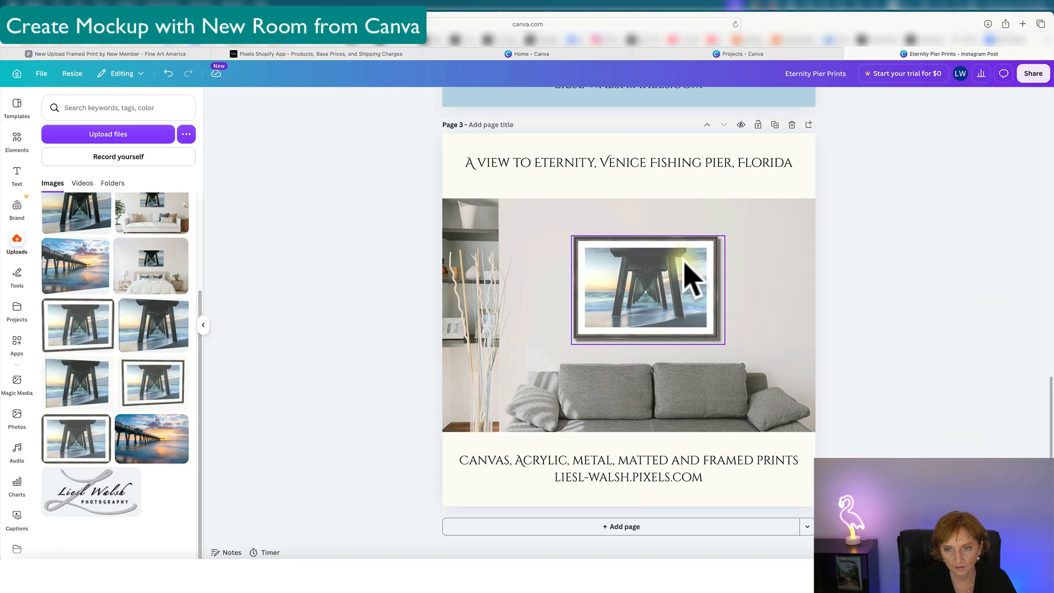
click(661, 279)
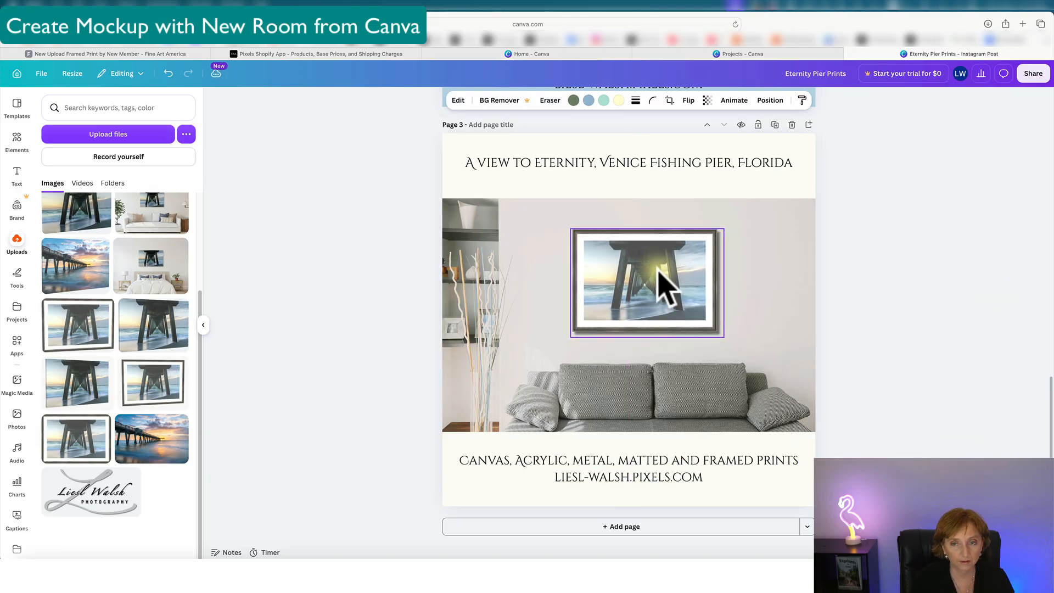
click(929, 266)
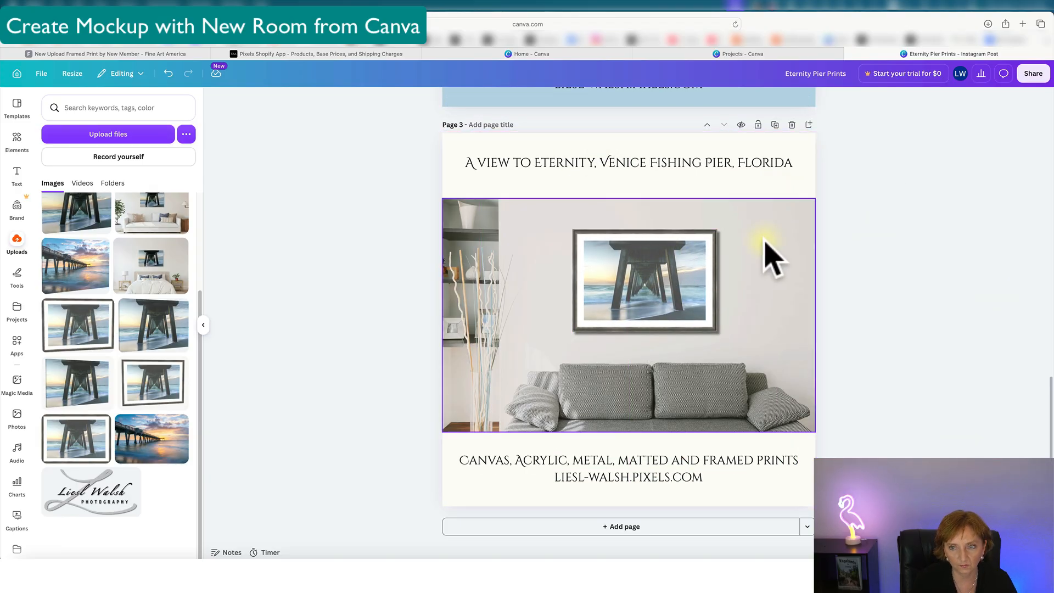
Set the page 3 background to the light grey photo colour taken from the room picture.
scroll(794, 258, up, 2)
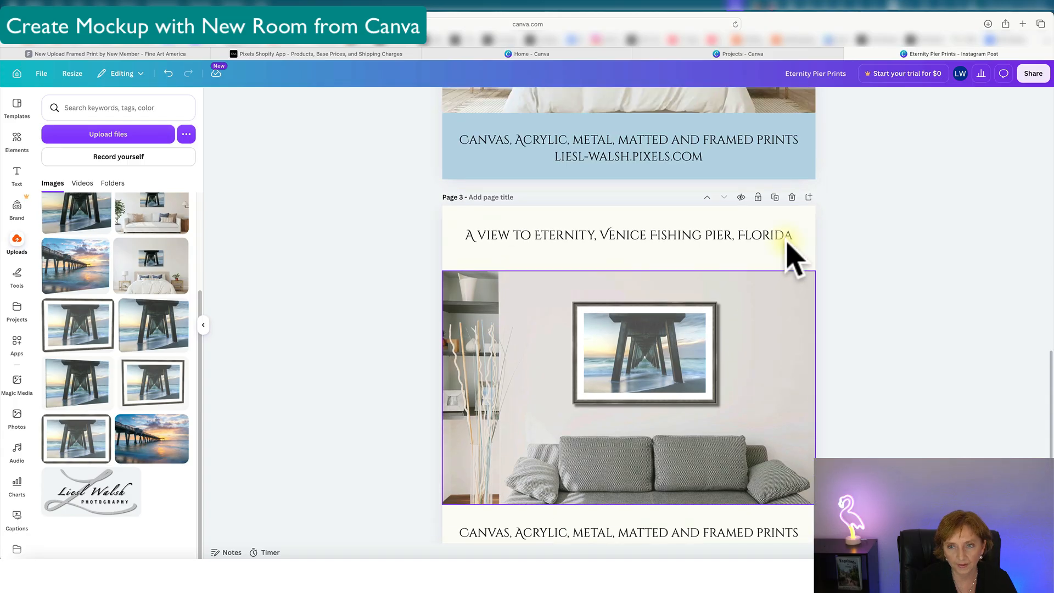
click(785, 216)
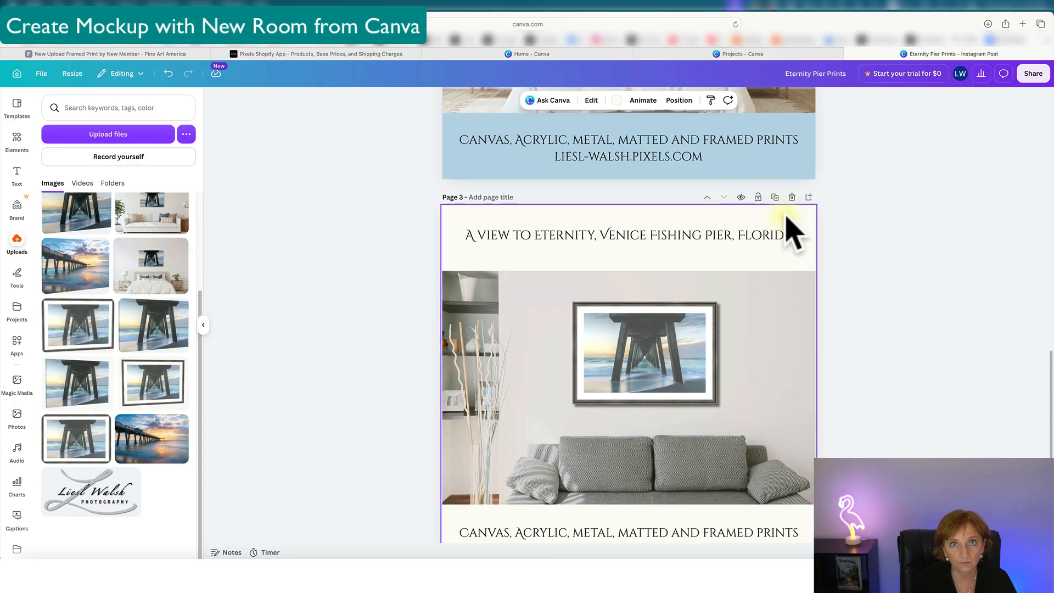
click(615, 100)
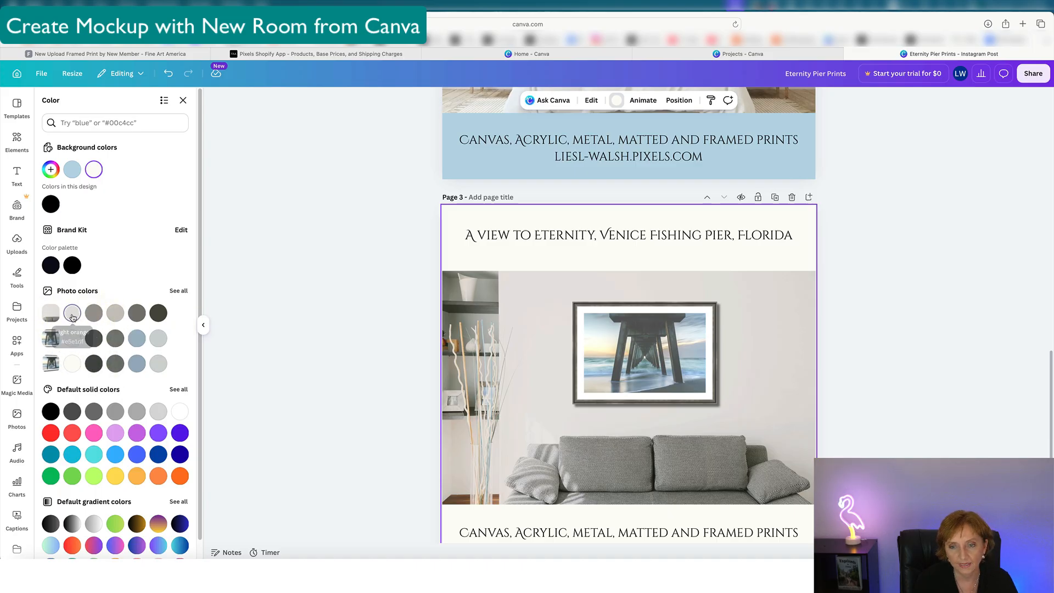
click(72, 314)
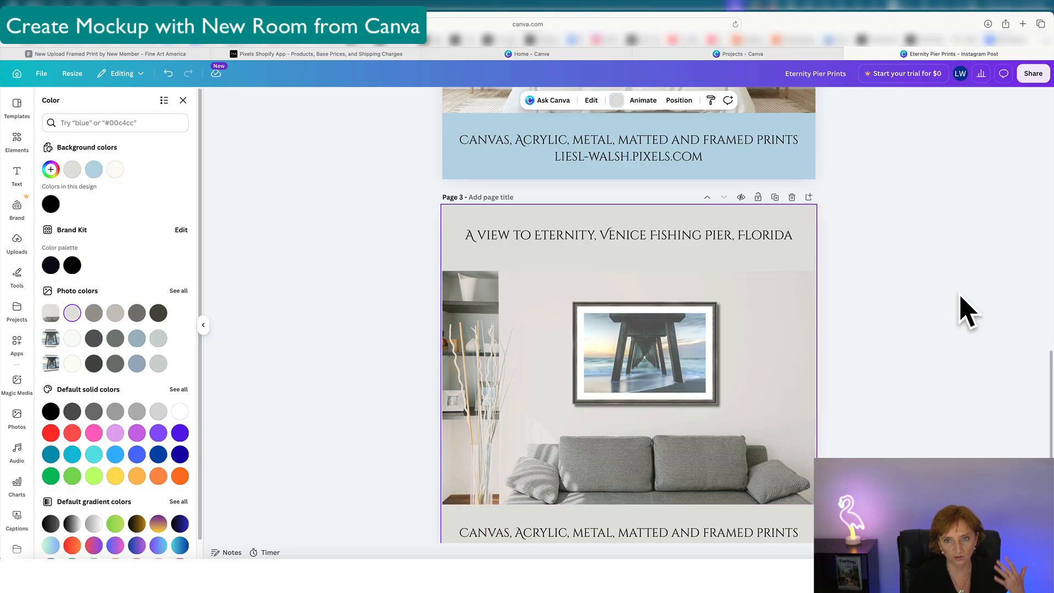
click(963, 305)
scroll(964, 306, down, 3)
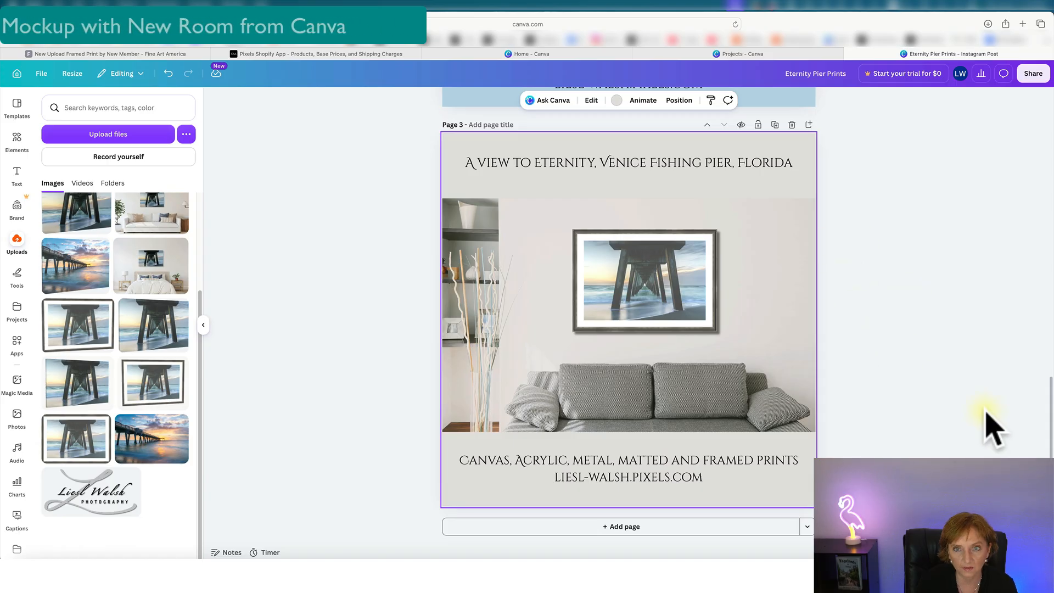
Add a fourth page after page 3 and insert the uploaded photography logo on it.
scroll(945, 382, up, 2)
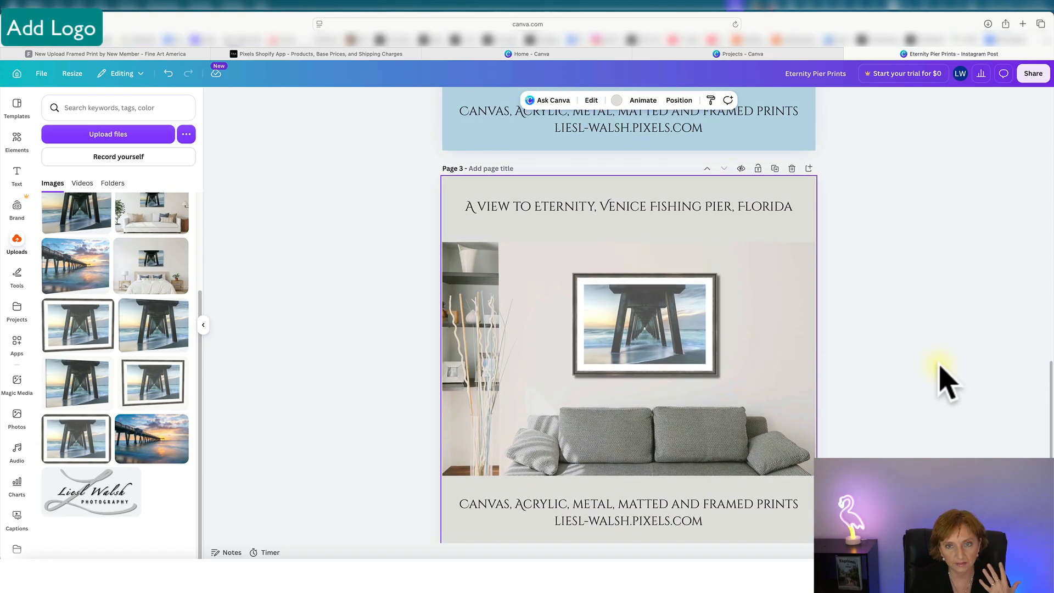
scroll(945, 381, up, 3)
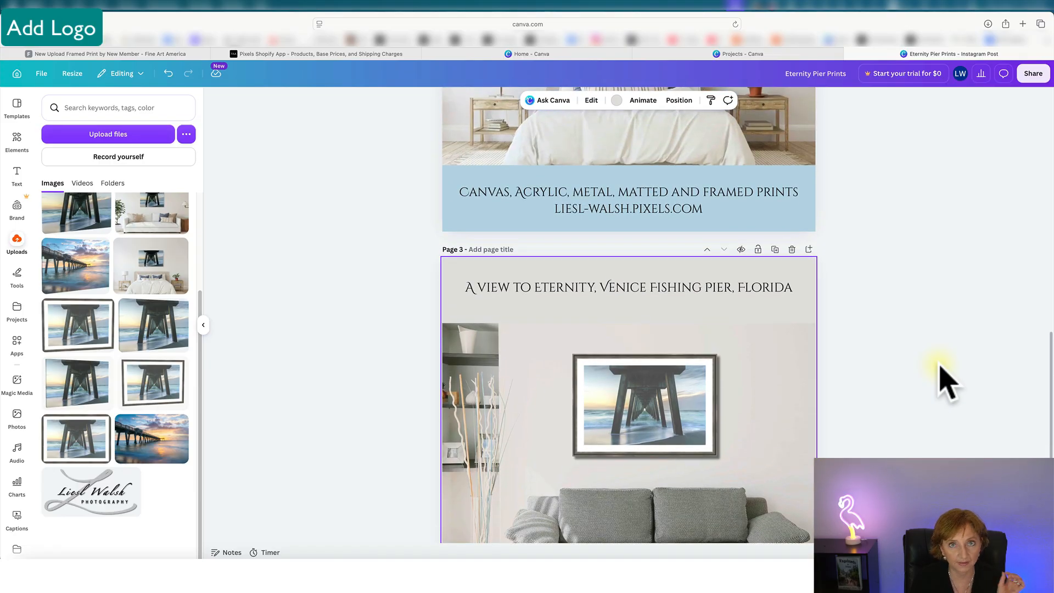
scroll(945, 381, up, 1)
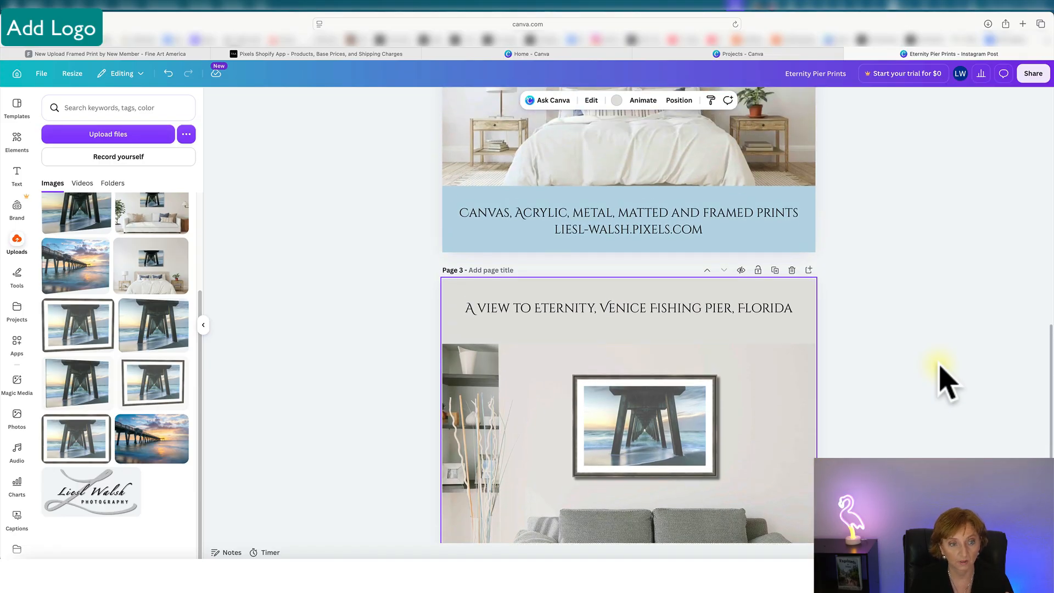
scroll(945, 382, down, 5)
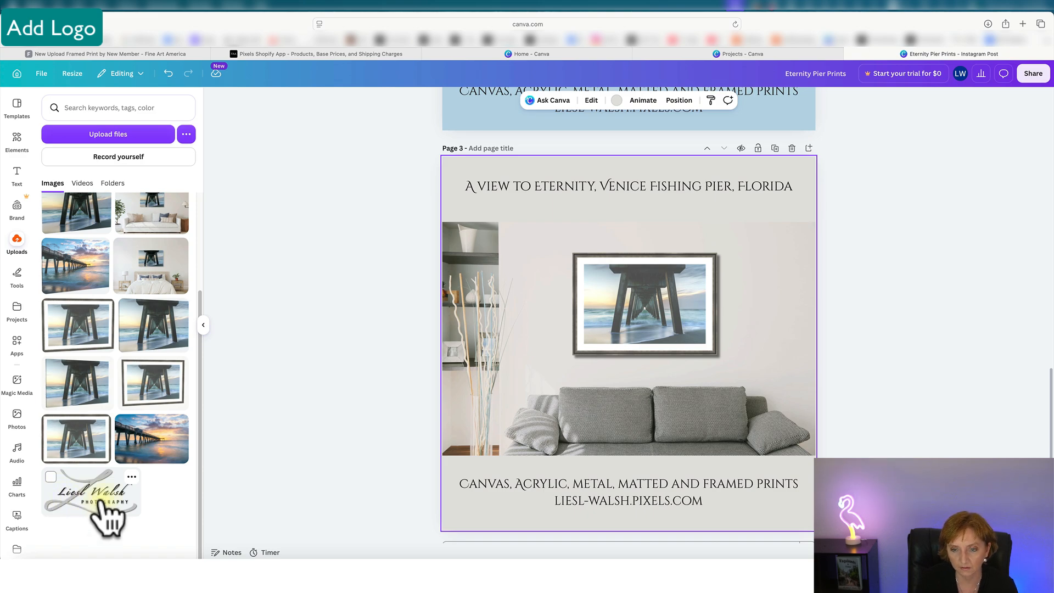
scroll(675, 470, down, 1)
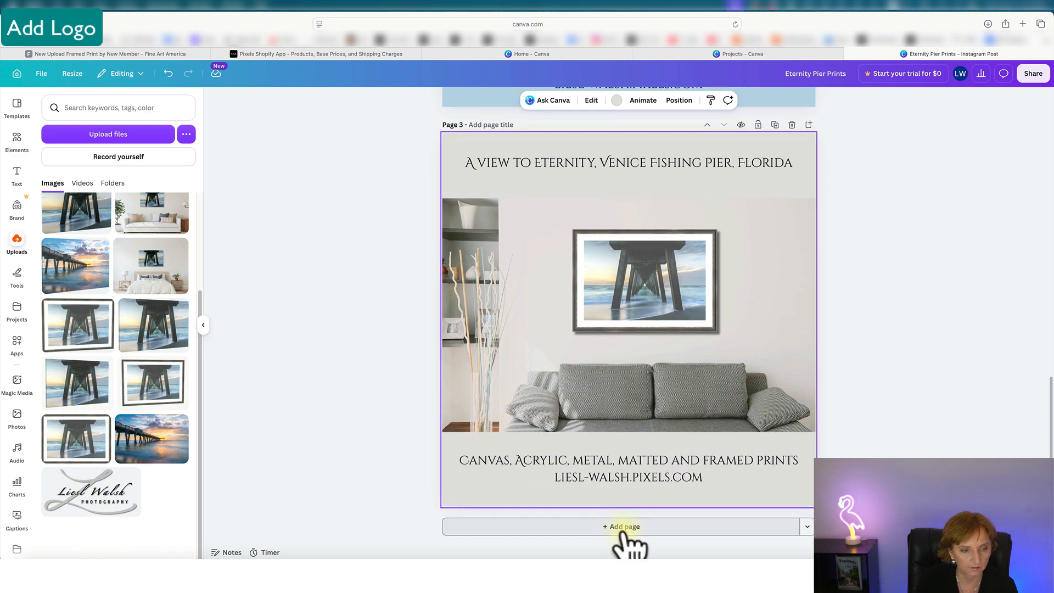
click(624, 528)
click(102, 497)
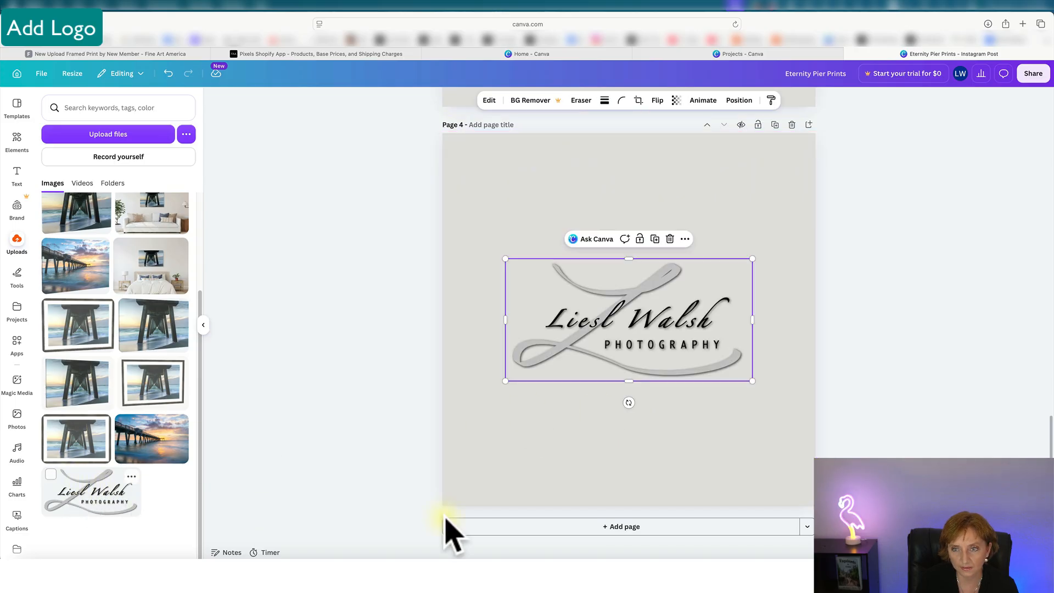
Shrink the logo on page 4 to a small signature size.
drag(752, 259, 648, 314)
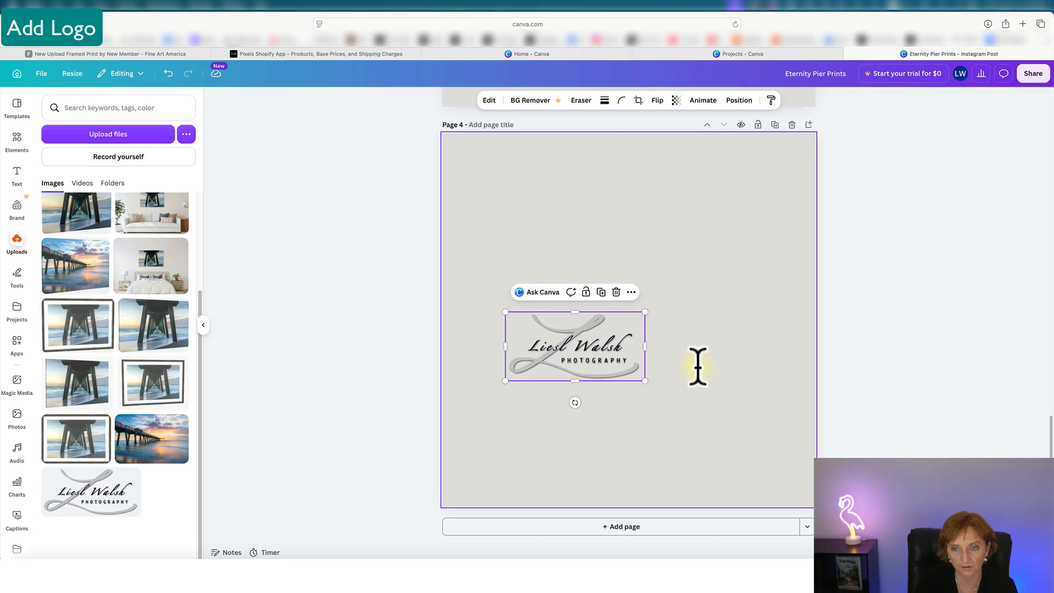
click(703, 351)
click(581, 345)
drag(646, 313, 576, 349)
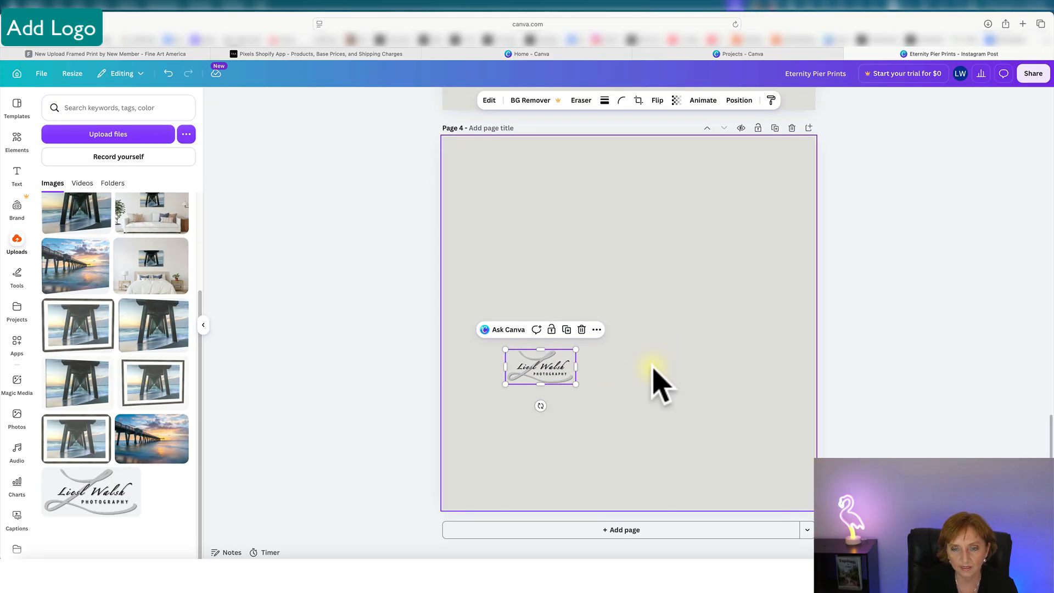
Move the small logo from page 4 up onto the room photo on page 3, above the sofa.
scroll(658, 384, up, 2)
drag(548, 478, 641, 297)
scroll(648, 307, up, 3)
scroll(648, 307, up, 1)
drag(655, 463, 749, 236)
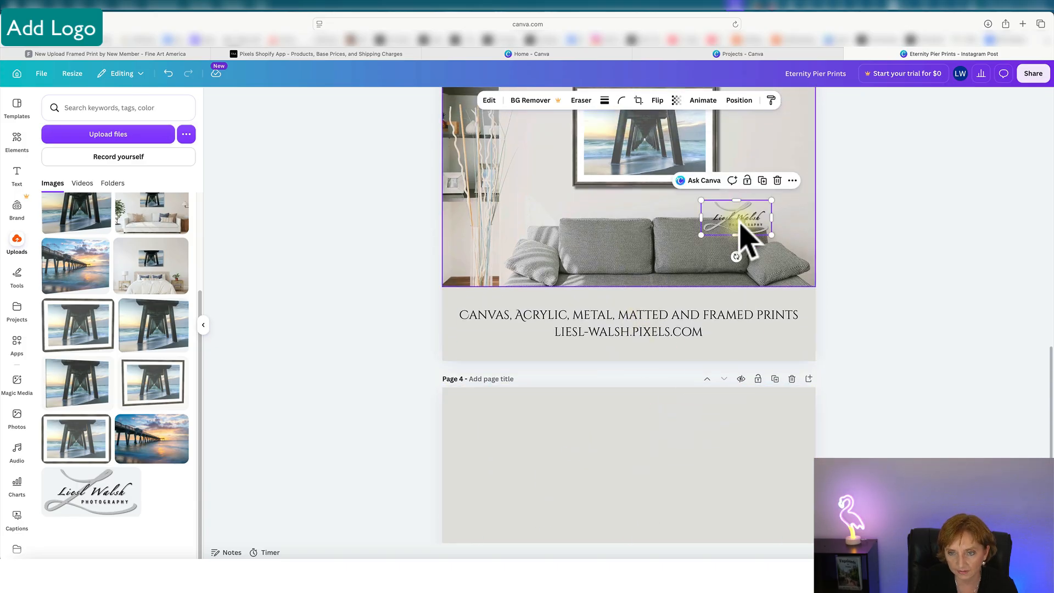
Shrink the logo further and fit it into the lower-right corner of the framed pier image on page 3.
scroll(743, 235, up, 3)
drag(739, 380, 687, 320)
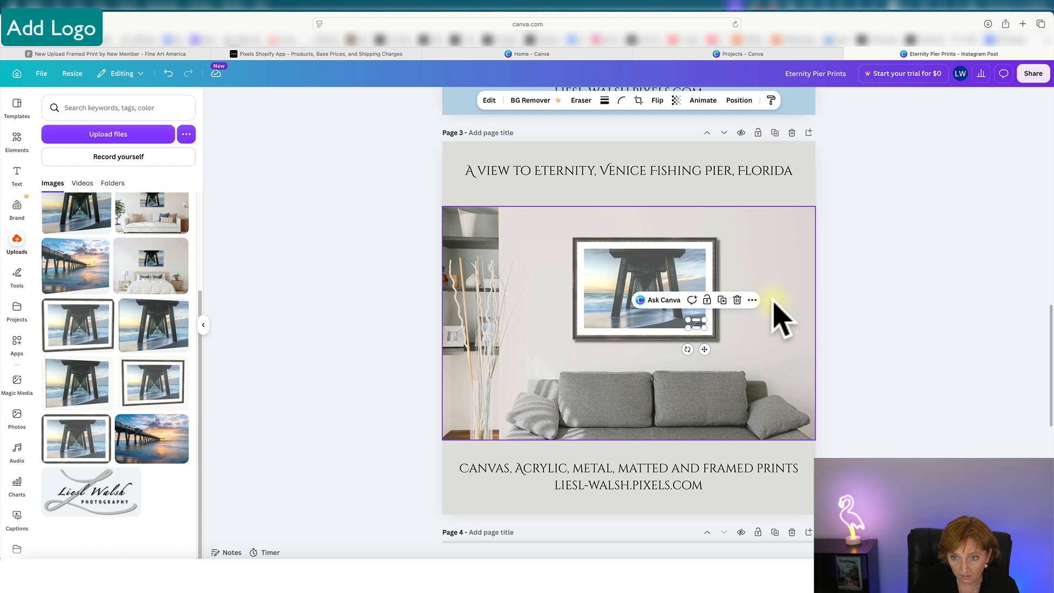
key(Up)
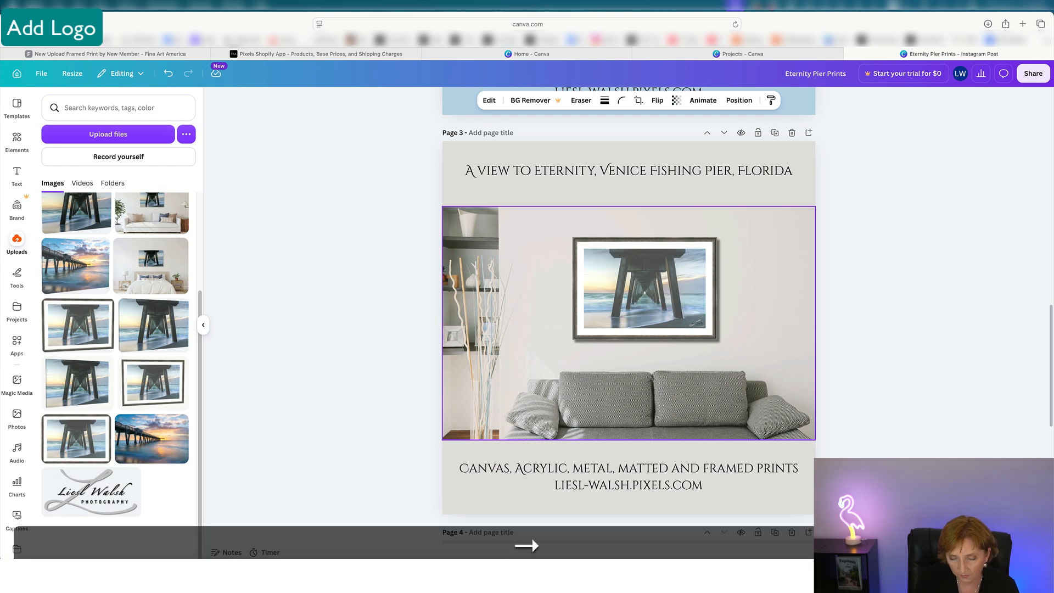
scroll(943, 313, down, 2)
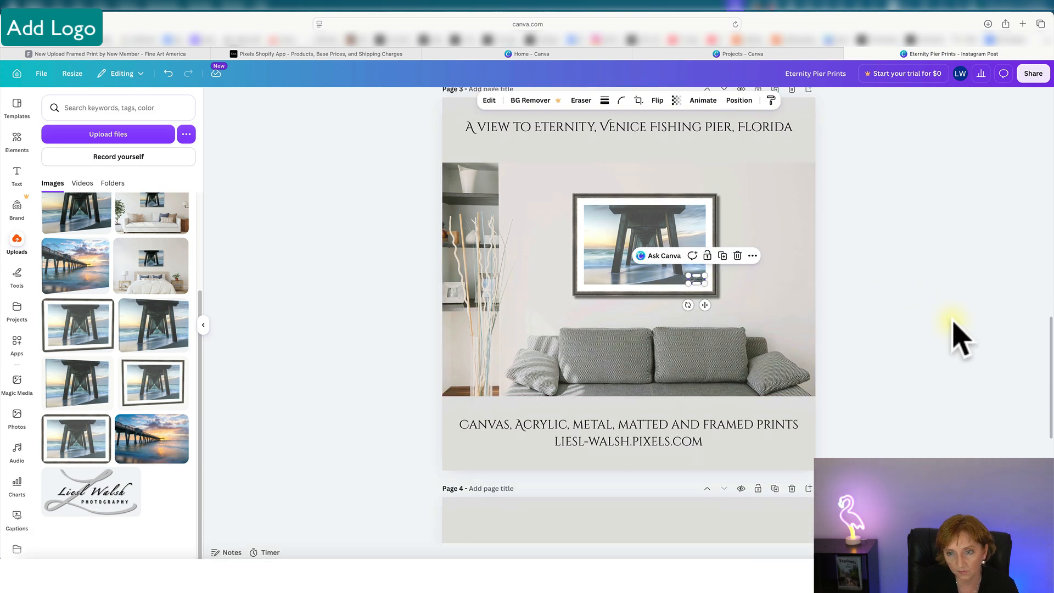
click(963, 323)
Insert the photography logo on page 1 and shrink it into the lower-right area of the framed pier image.
scroll(1037, 423, up, 2)
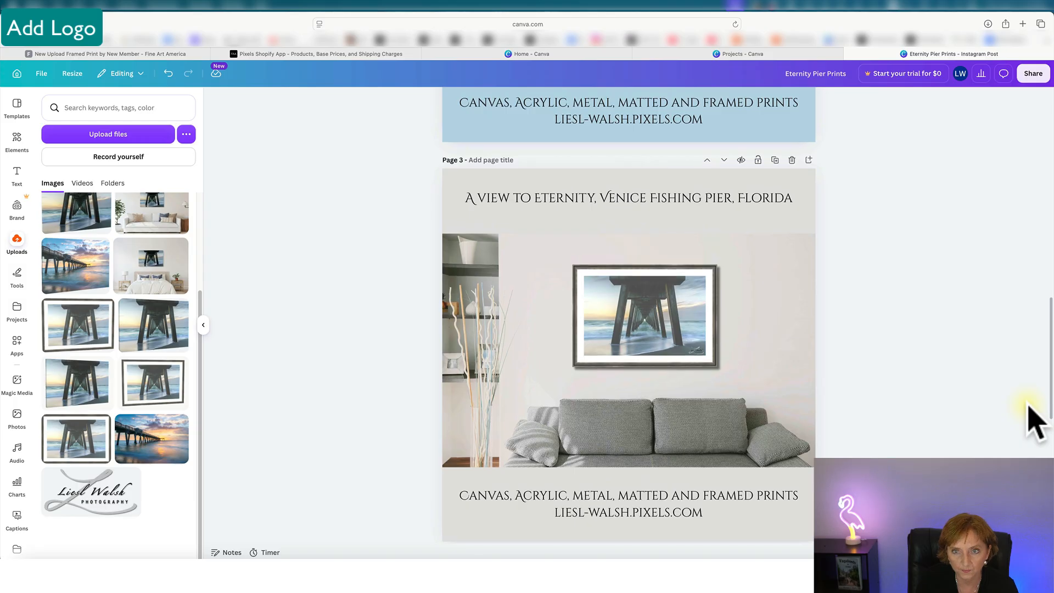
scroll(340, 316, up, 15)
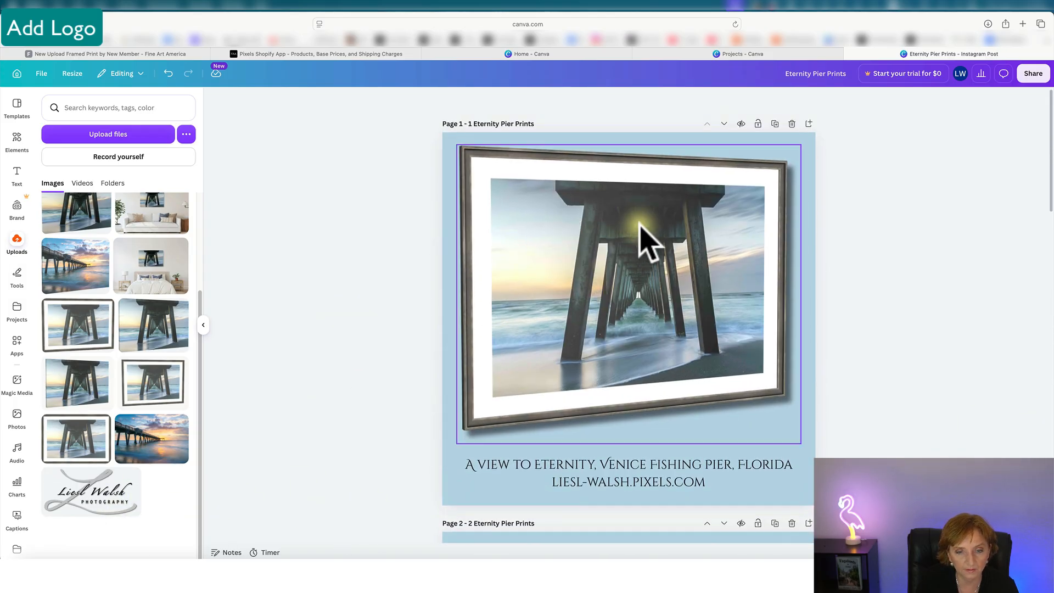
click(96, 487)
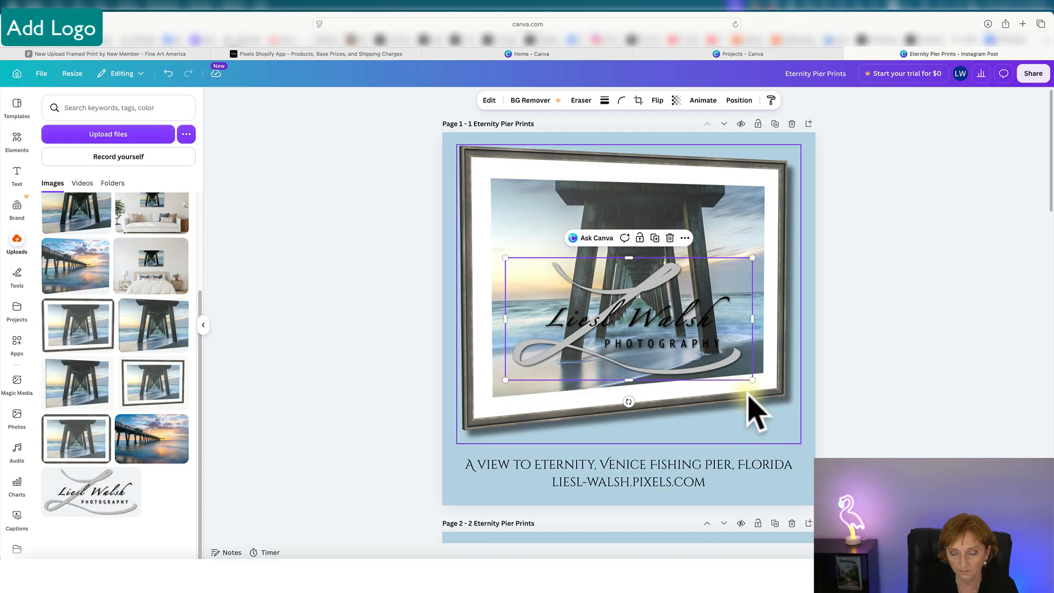
drag(752, 257, 740, 354)
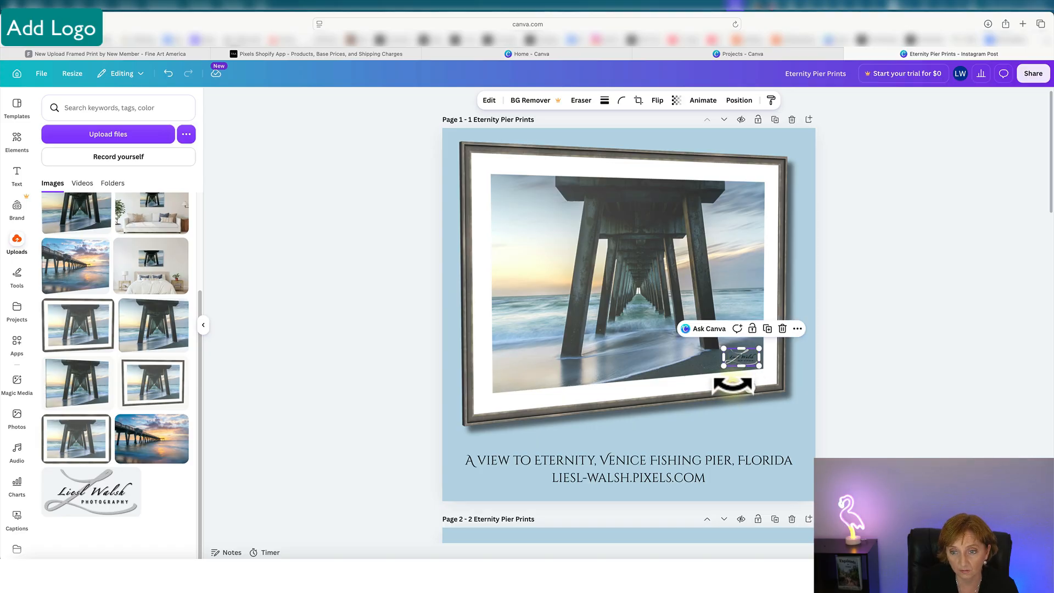
Tilt the page 1 logo to follow the angled frame and nudge it into the picture's lower-right corner.
drag(734, 391, 734, 355)
click(927, 401)
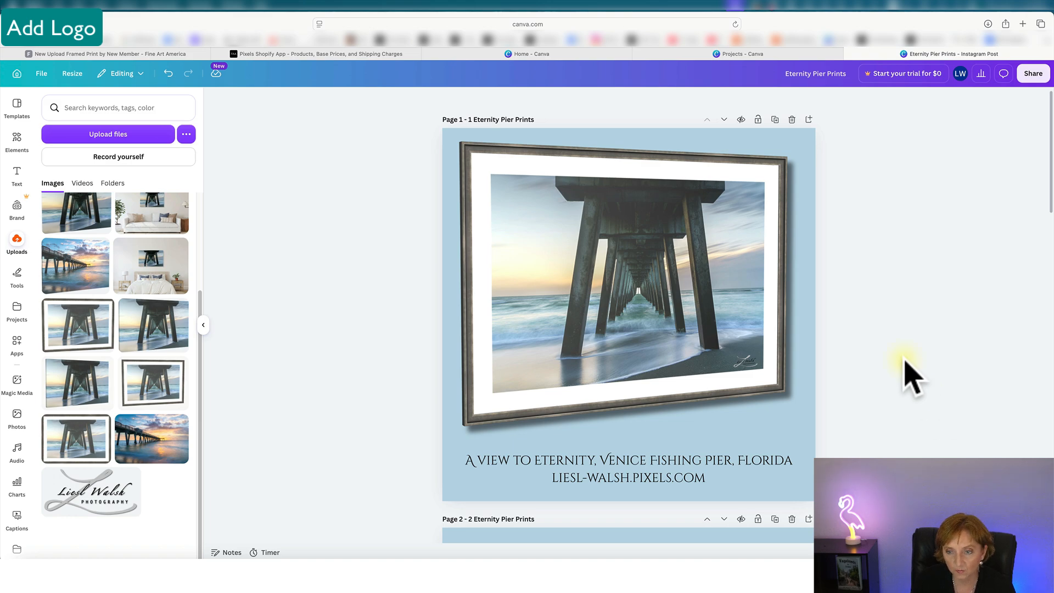
click(753, 365)
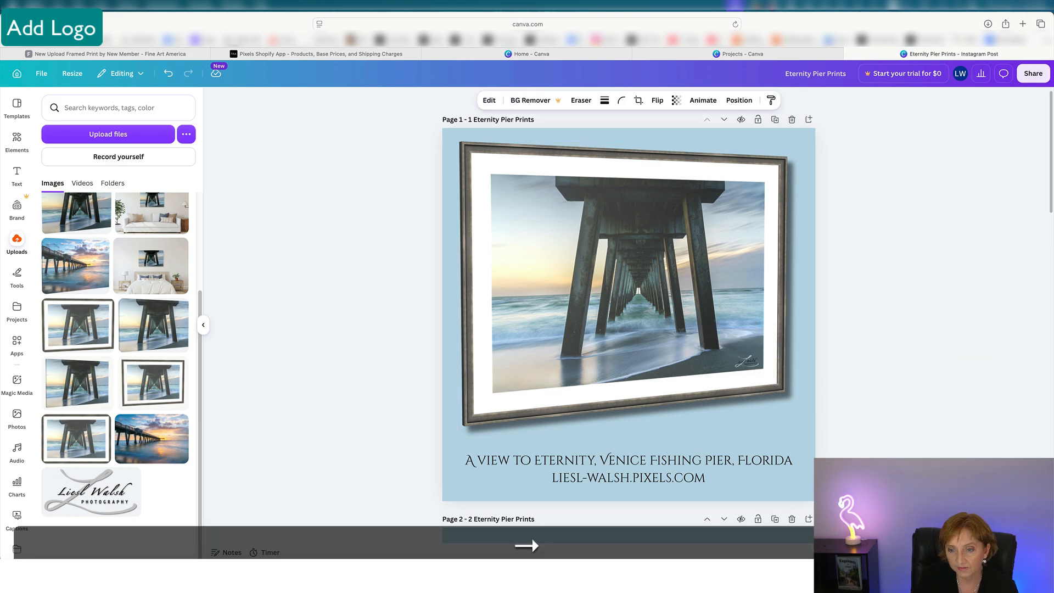
Insert the photography logo on page 2, shrink it and place it in the blue band's lower-right corner beside the website text.
scroll(958, 439, down, 6)
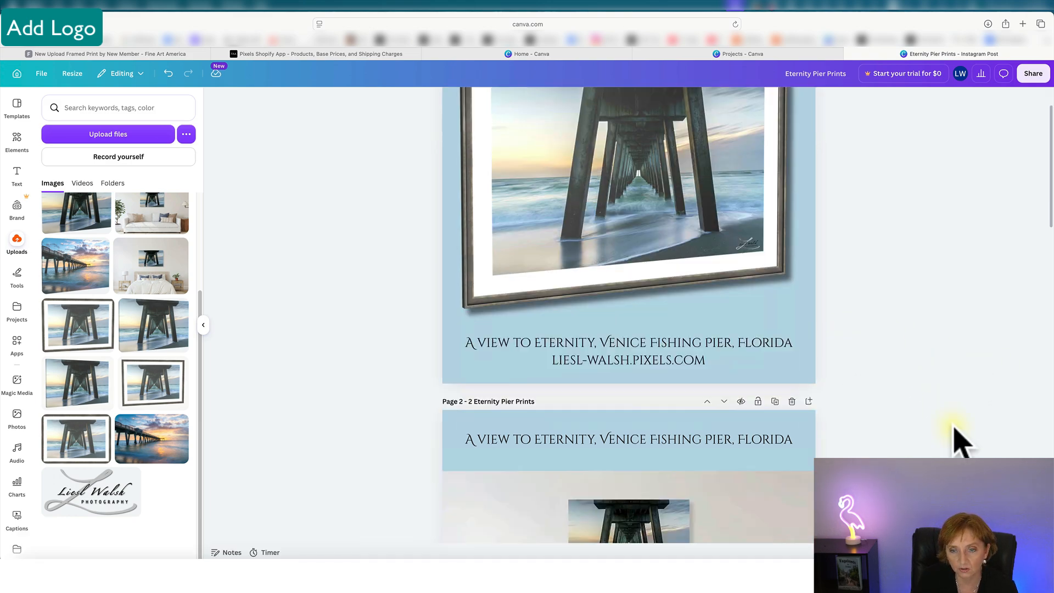
scroll(959, 437, down, 5)
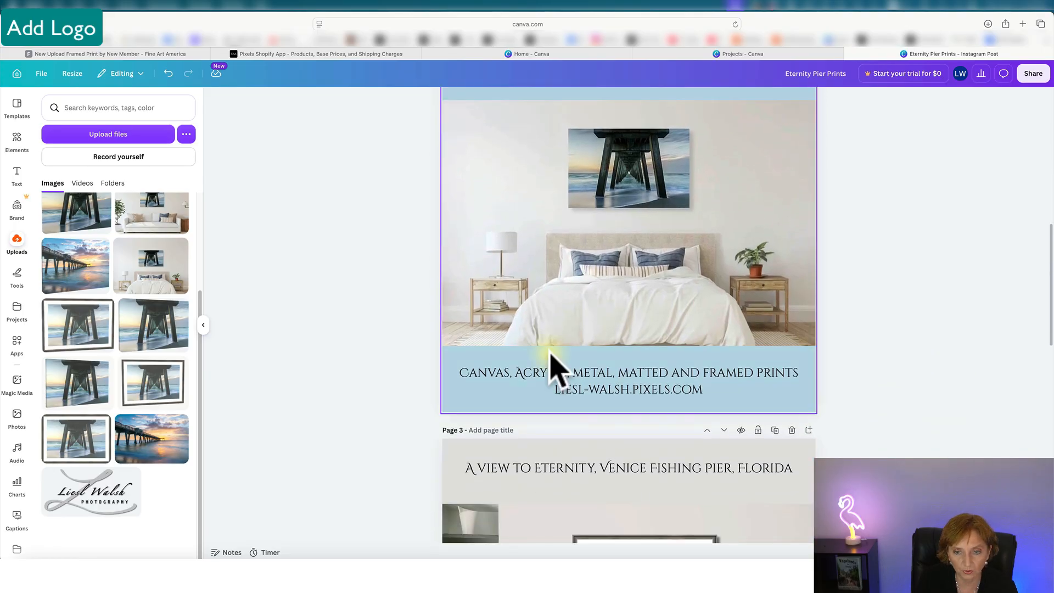
click(77, 508)
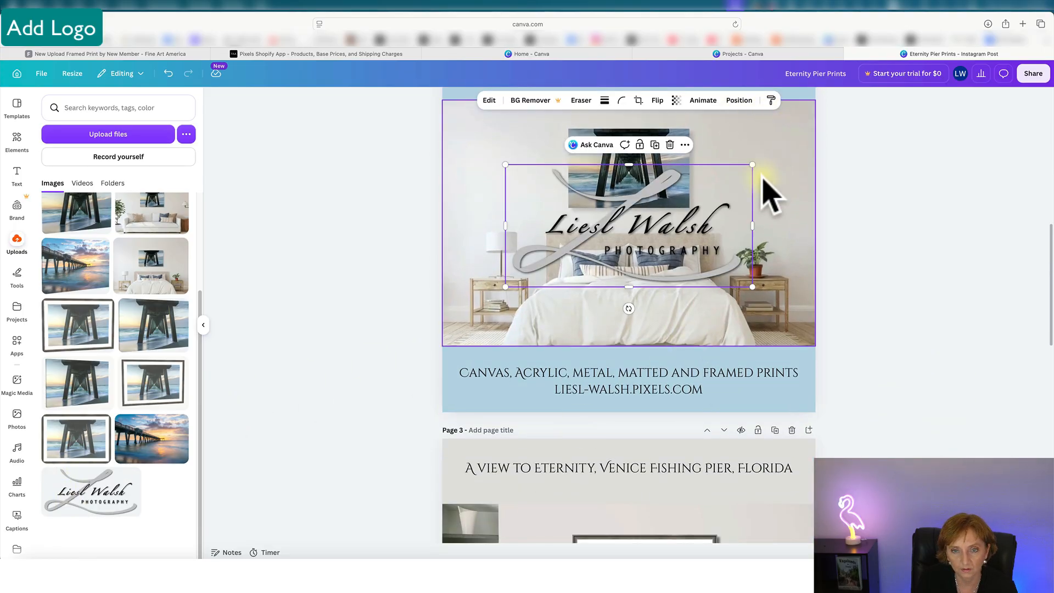
drag(756, 175, 800, 400)
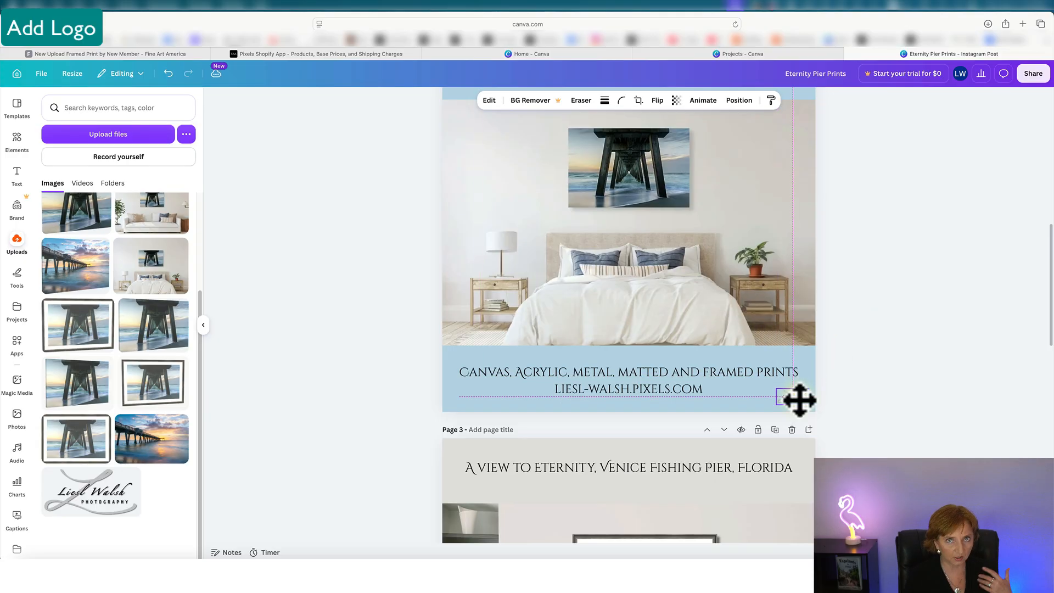
click(926, 269)
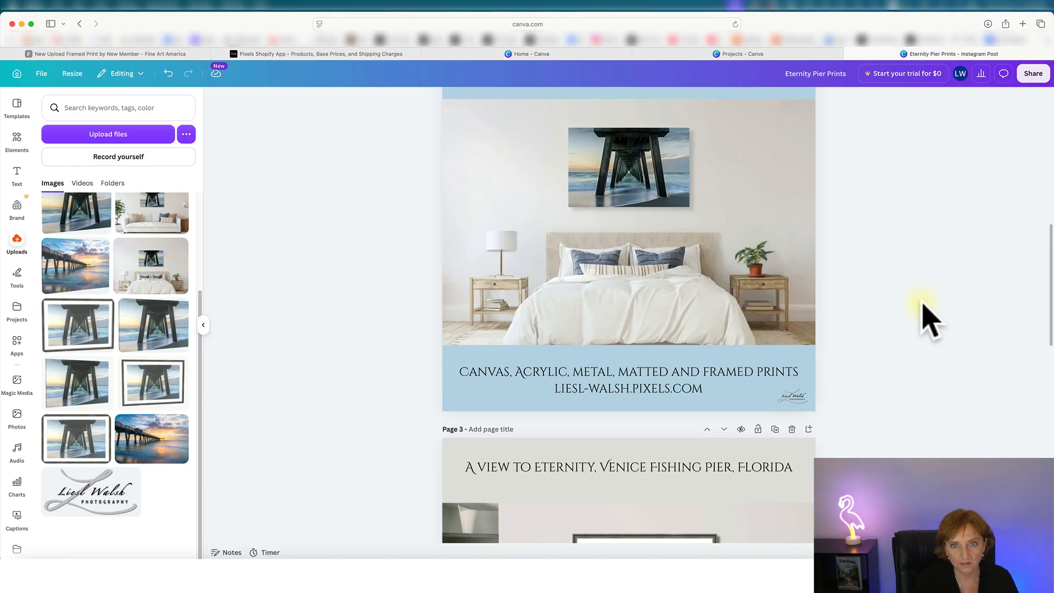
Review the logo placement and layout of the finished mockups on pages 1 and 2.
scroll(952, 302, up, 2)
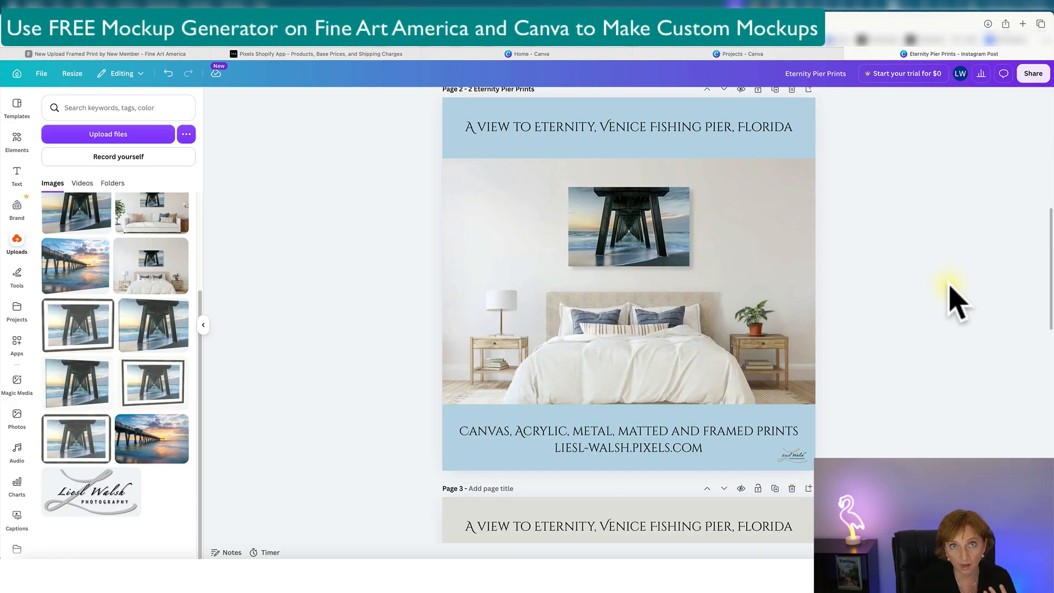
scroll(957, 301, up, 15)
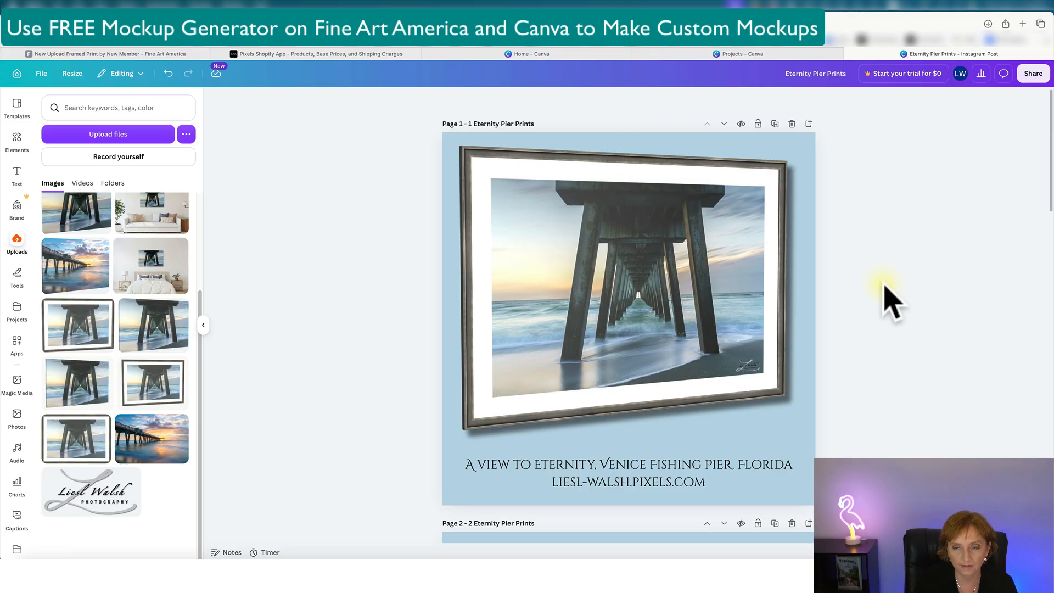
scroll(885, 286, down, 8)
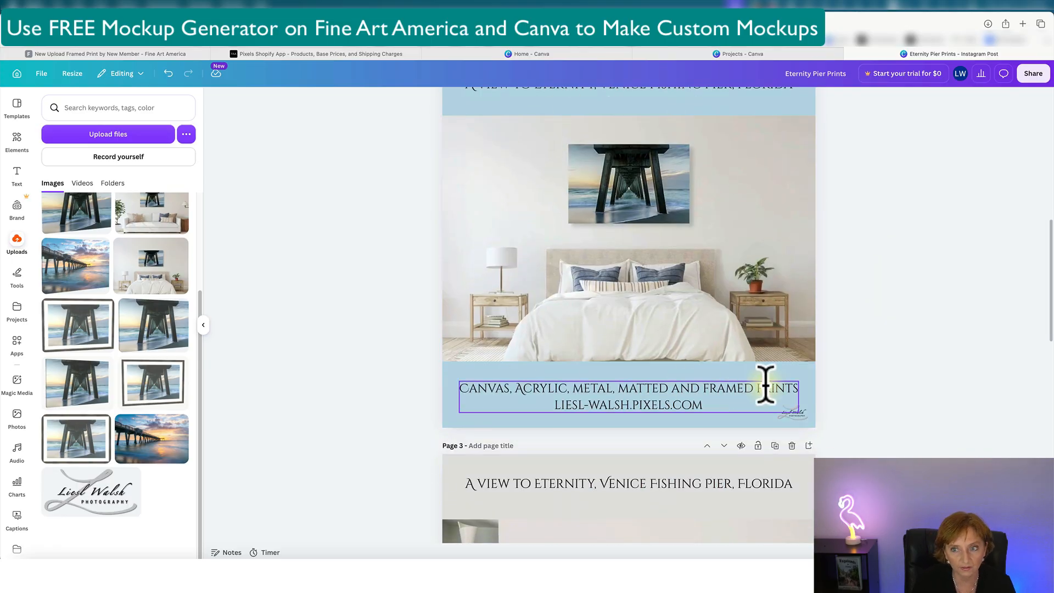
scroll(985, 253, up, 2)
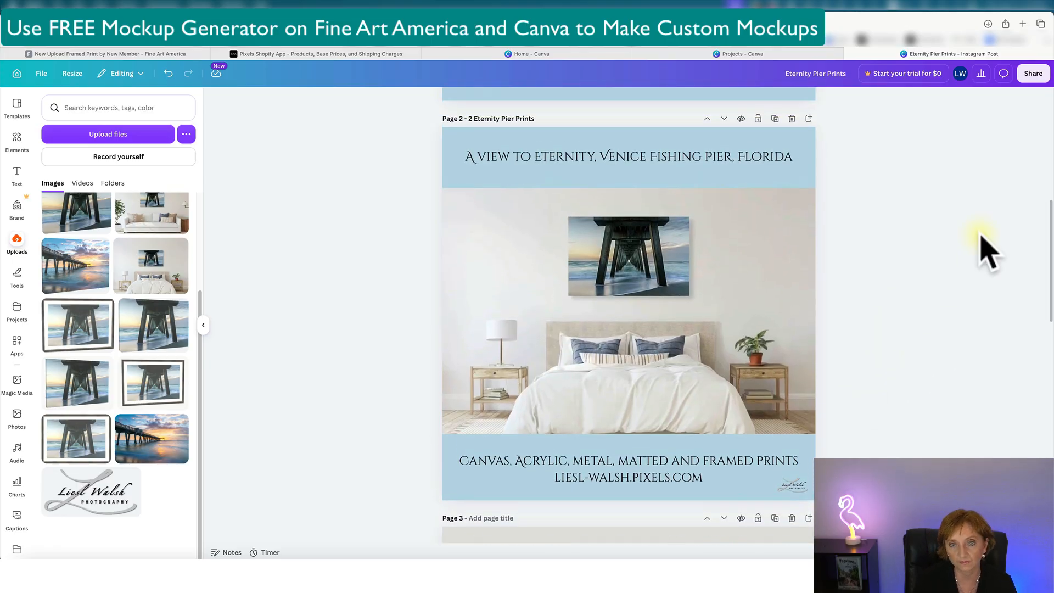
scroll(985, 252, up, 2)
scroll(985, 253, down, 4)
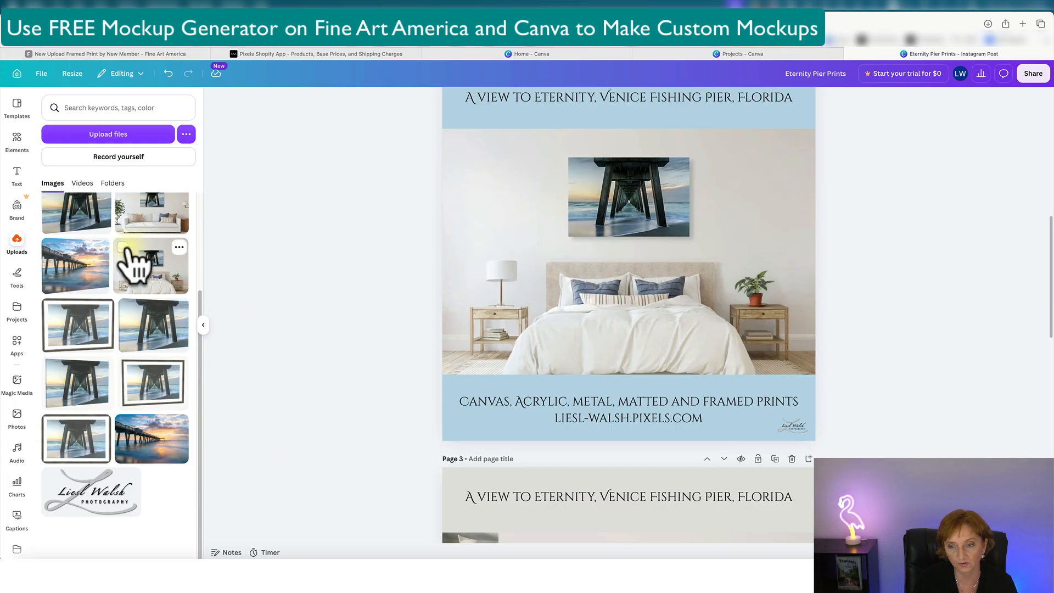
scroll(311, 225, down, 1)
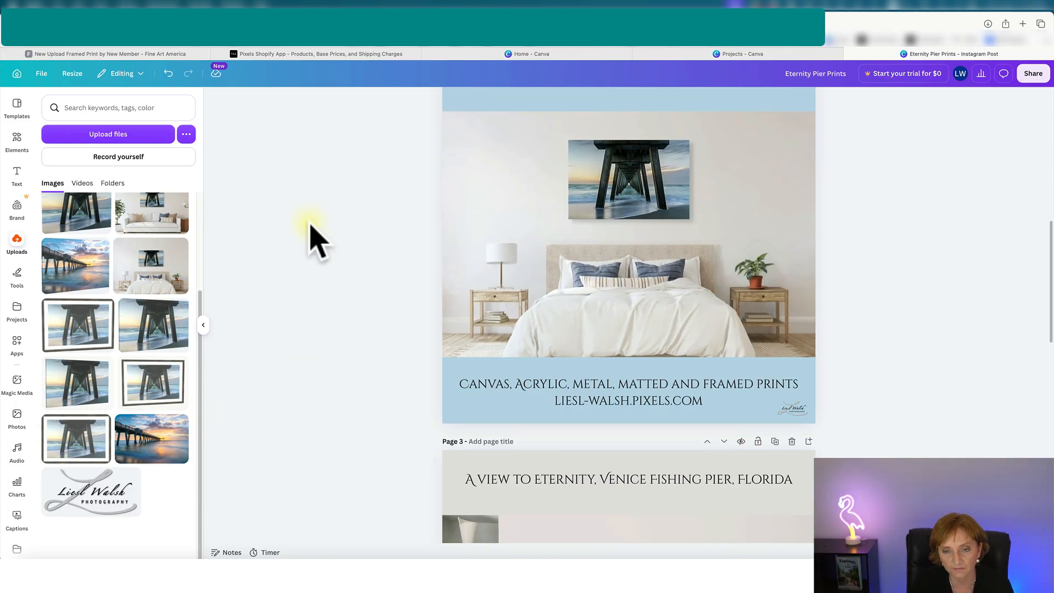